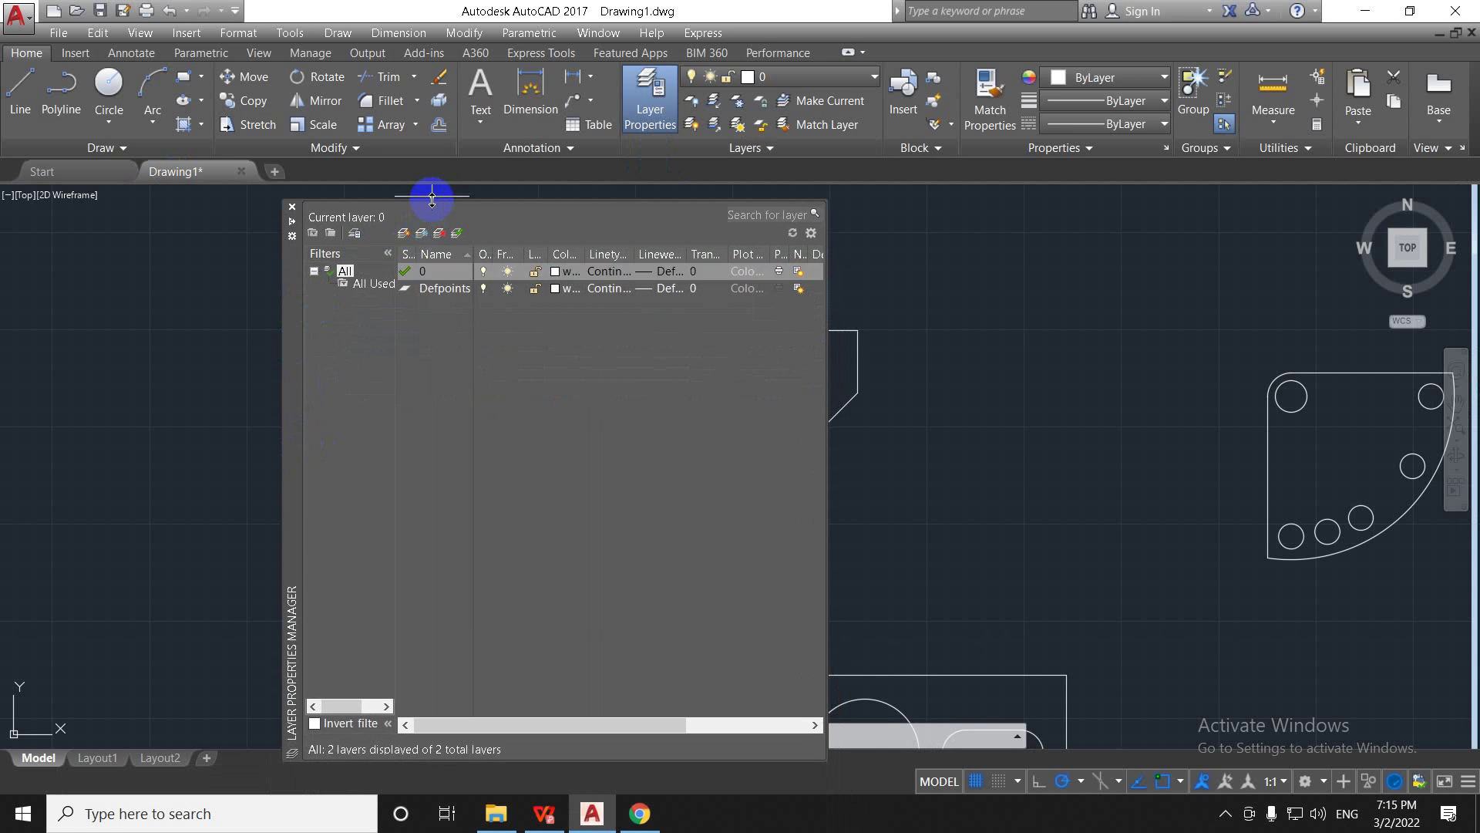
Step: Reposition and resize the Layer Properties Manager, widening it and its property columns so the column headings can be read in full
drag(432, 202, 416, 389)
drag(293, 549, 279, 386)
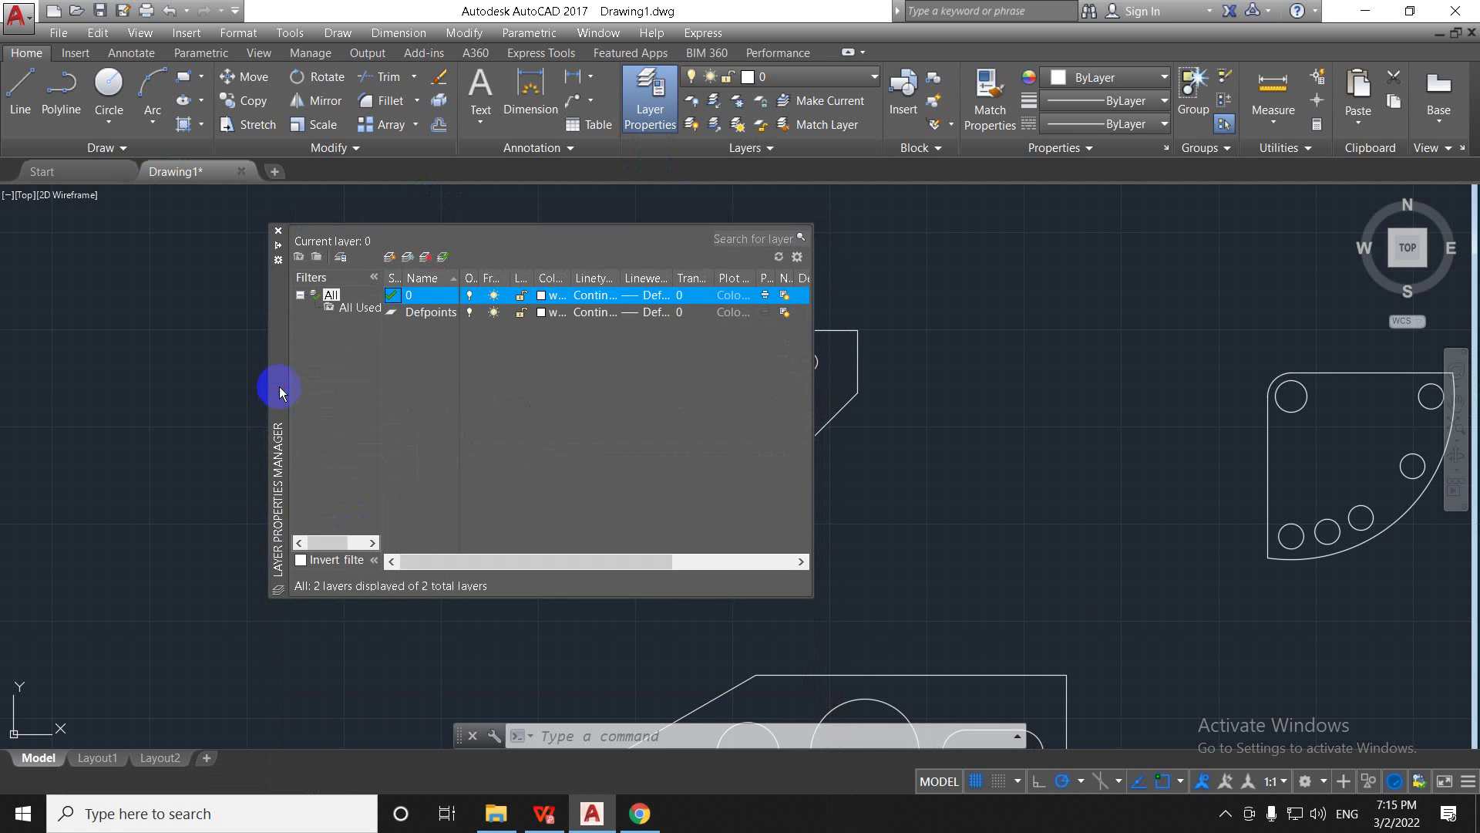
drag(811, 453, 1070, 416)
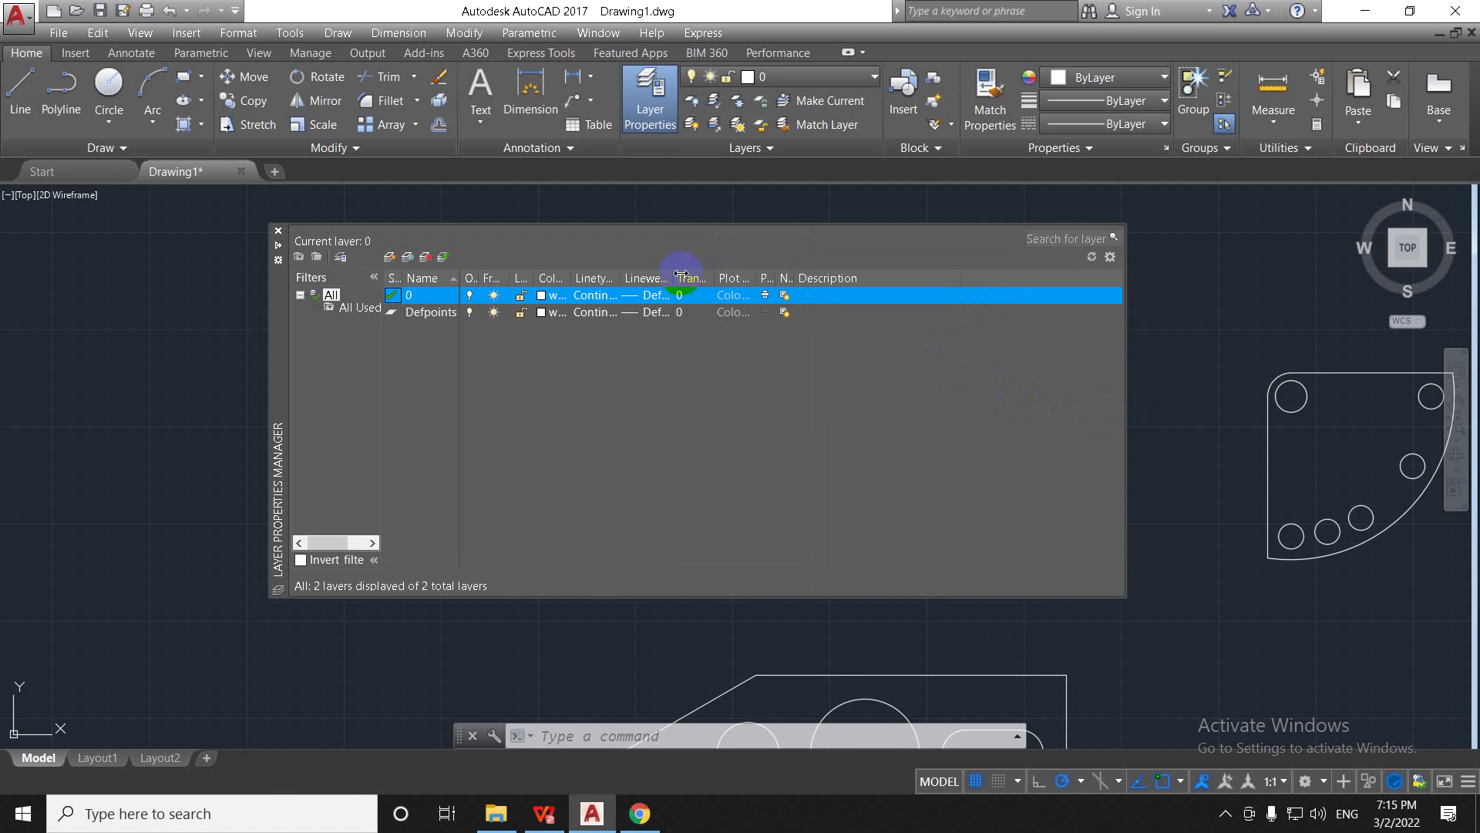
drag(478, 277, 964, 276)
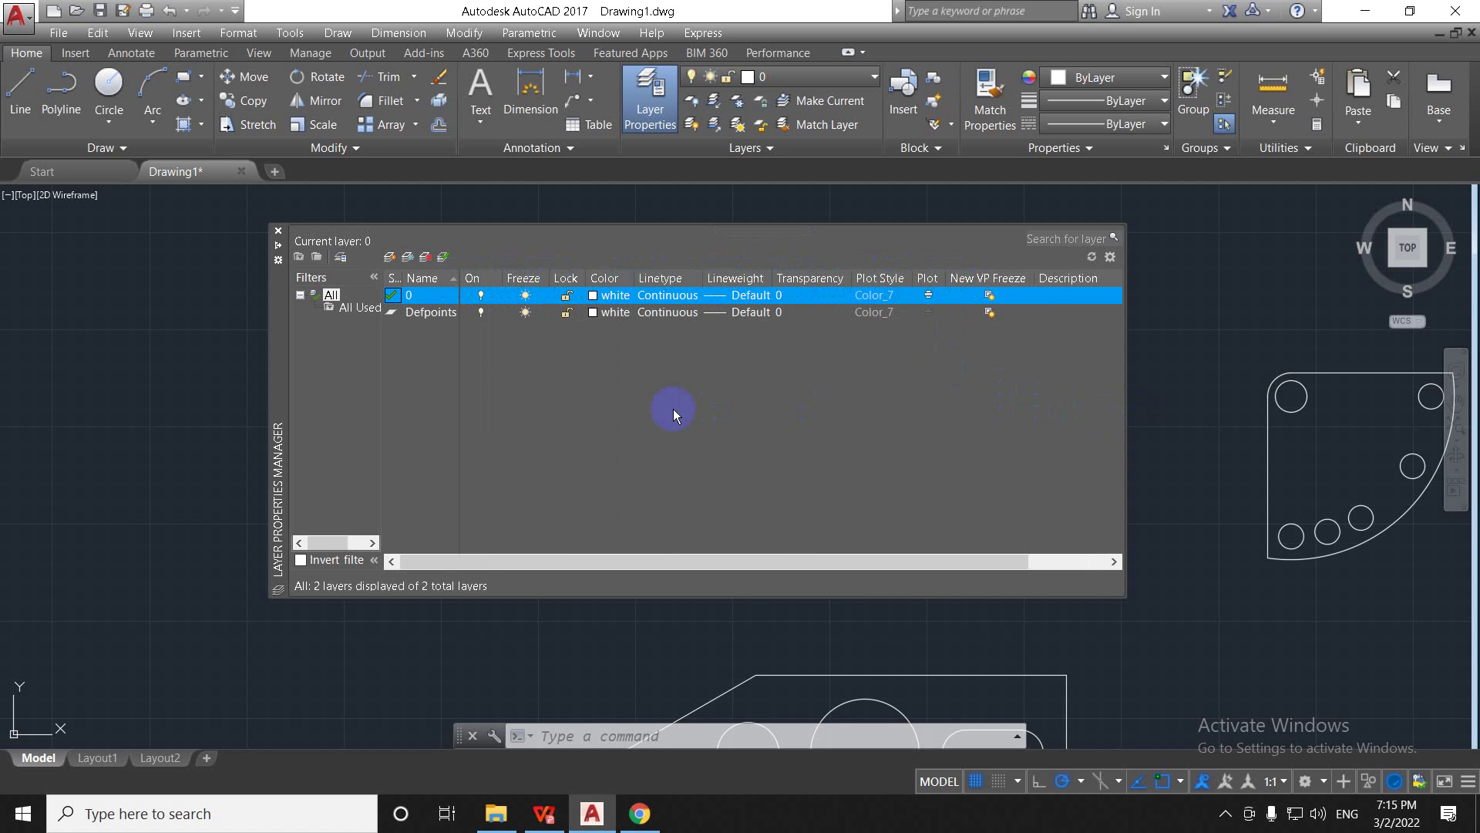
drag(276, 511, 265, 511)
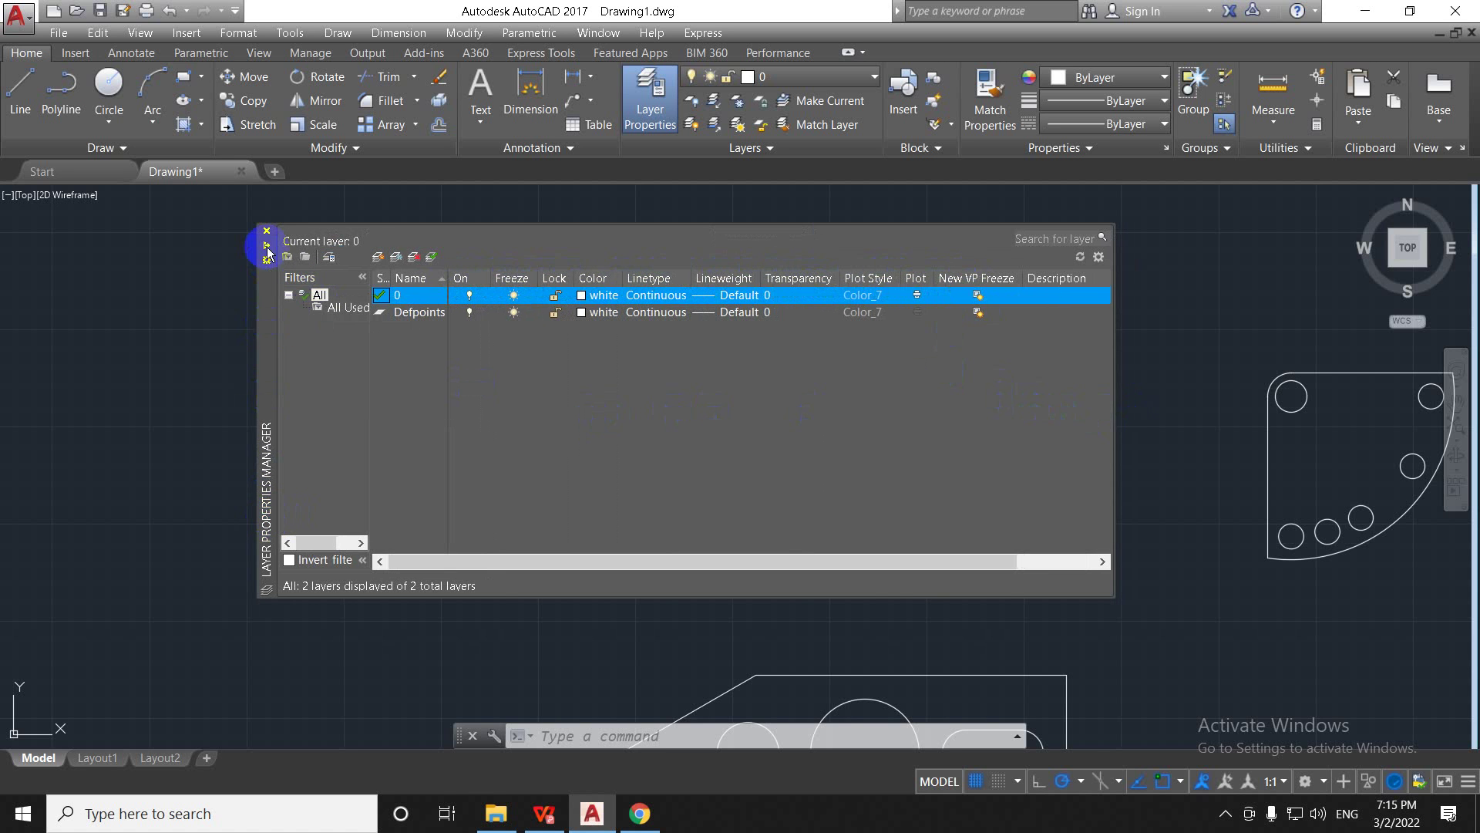
Step: Close the Layer Properties Manager and reopen it, the last time with the LA (LAYER) command
click(266, 230)
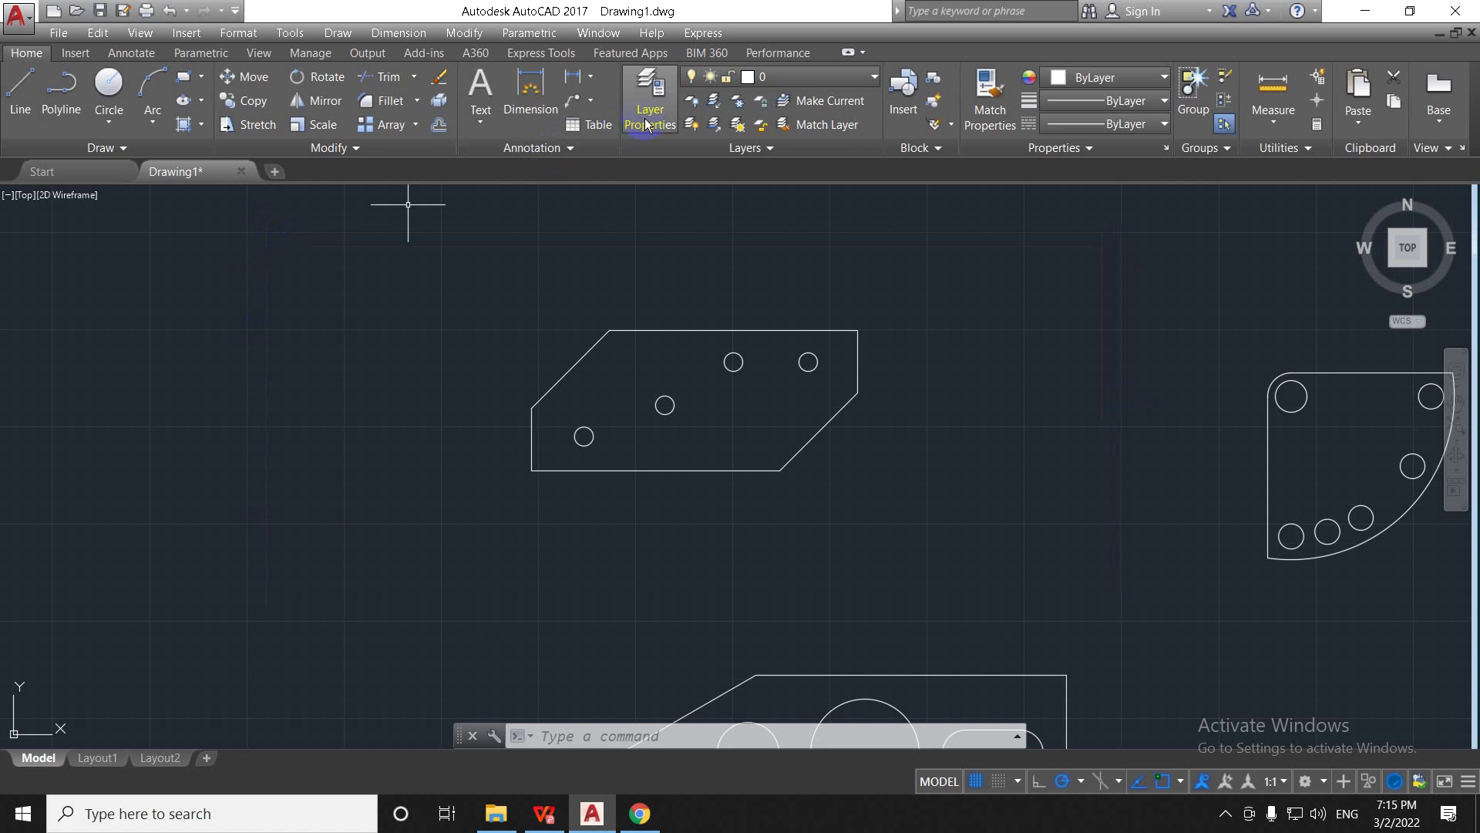
click(647, 124)
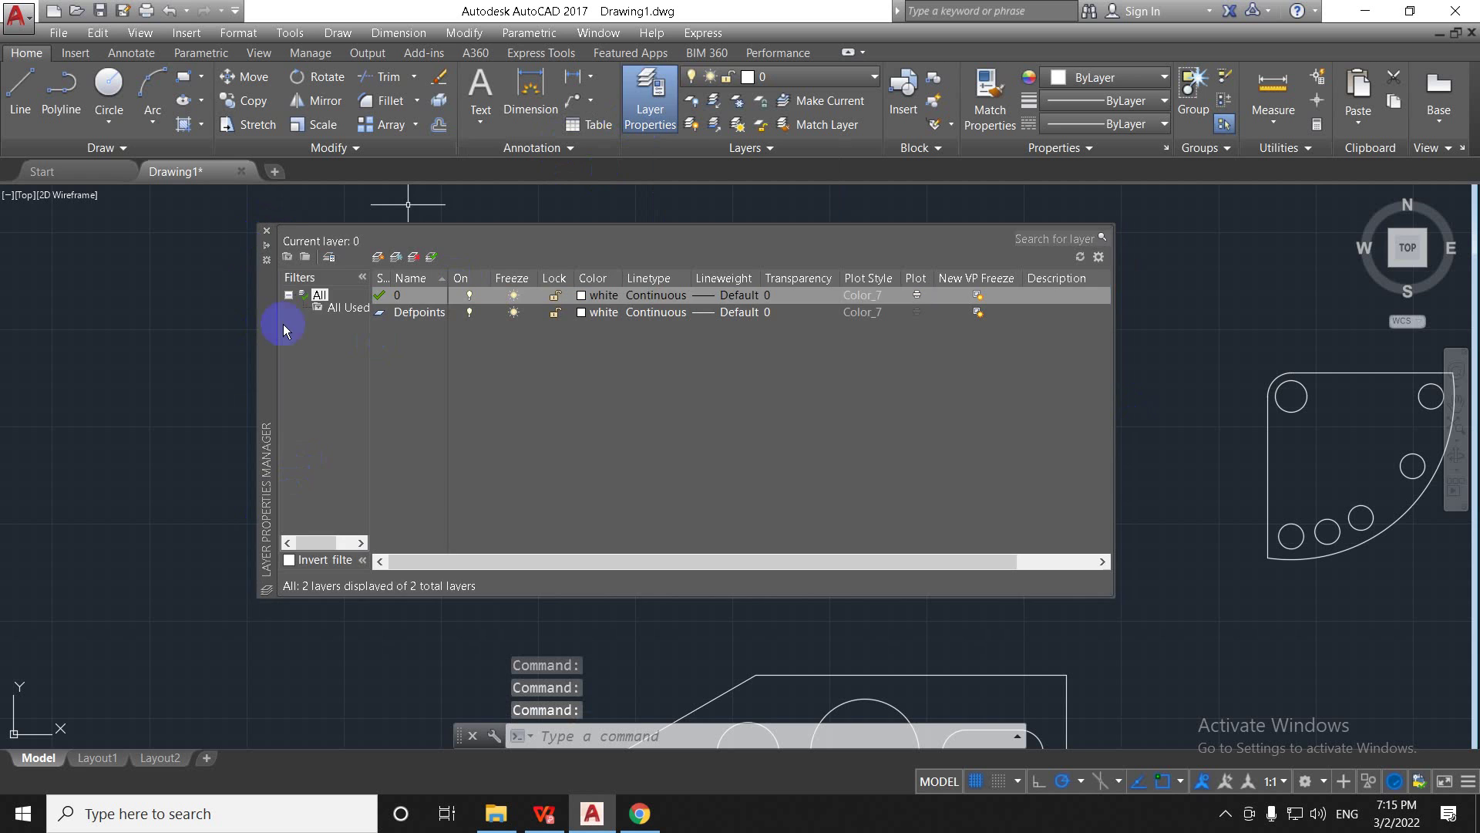
click(266, 229)
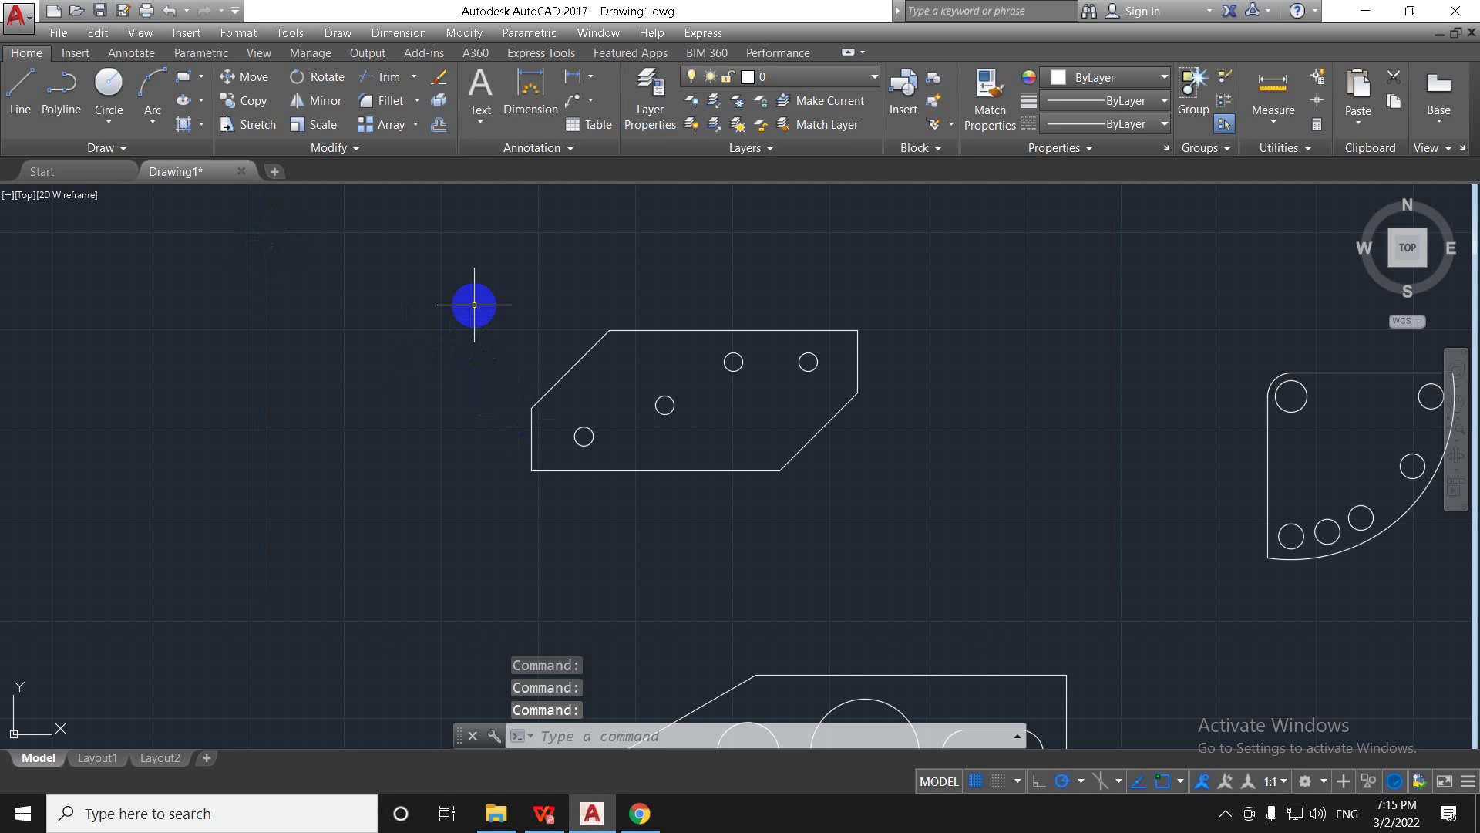
text(LA)
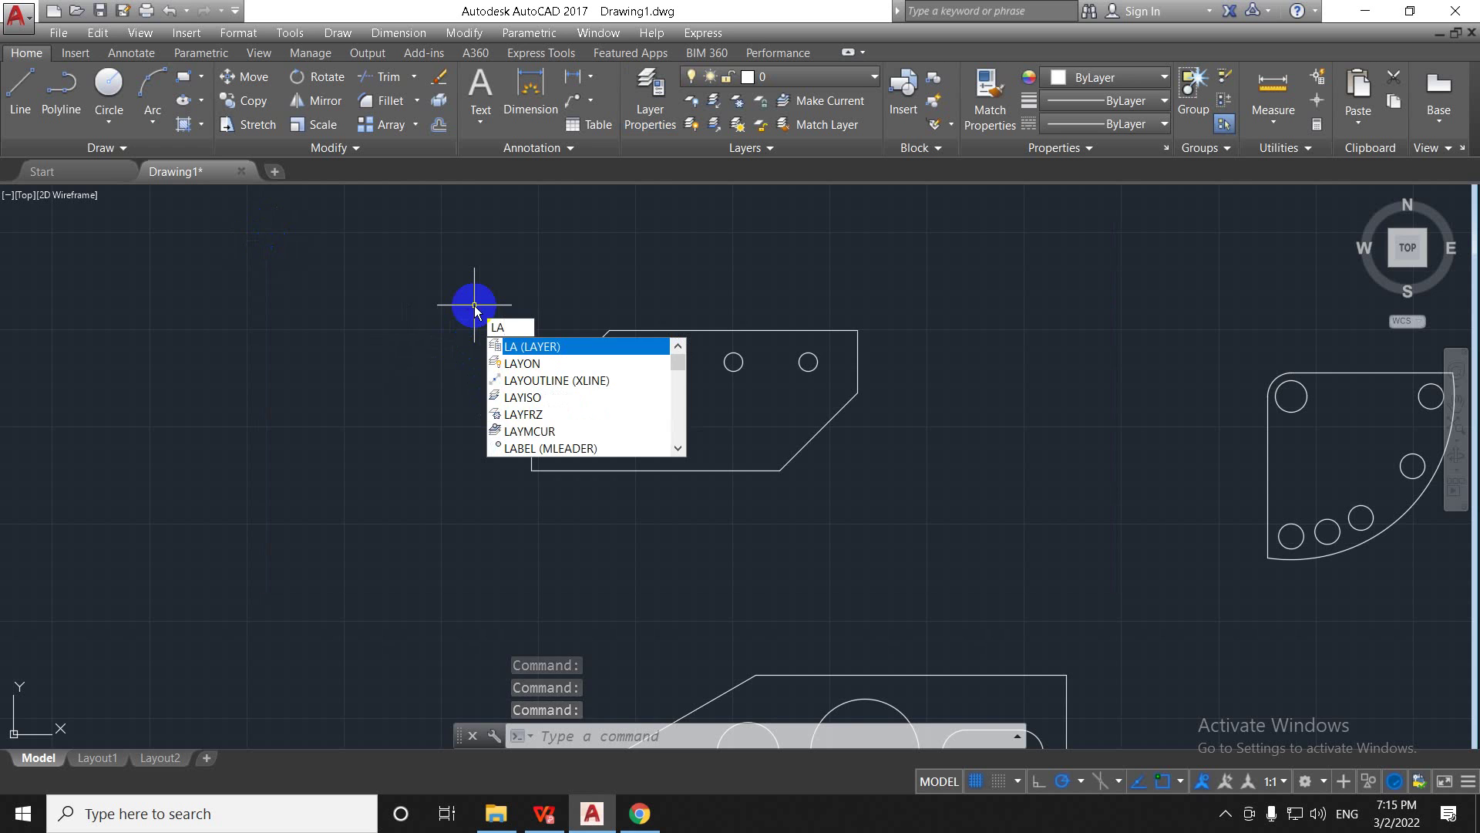
key(Return)
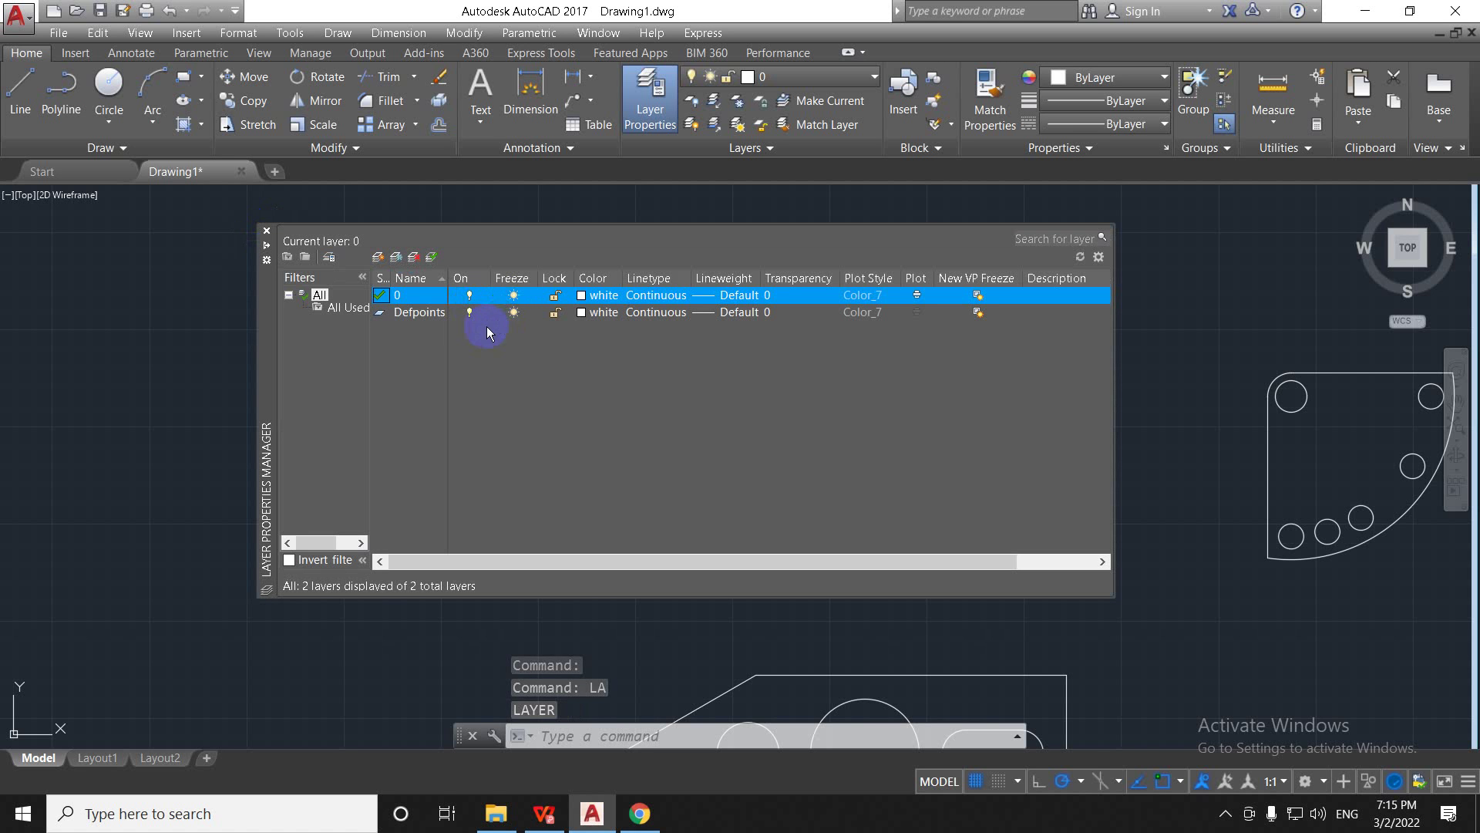
Step: Examine the existing layers 0 and Defpoints, their status marks and the current layer setting
click(397, 296)
click(400, 297)
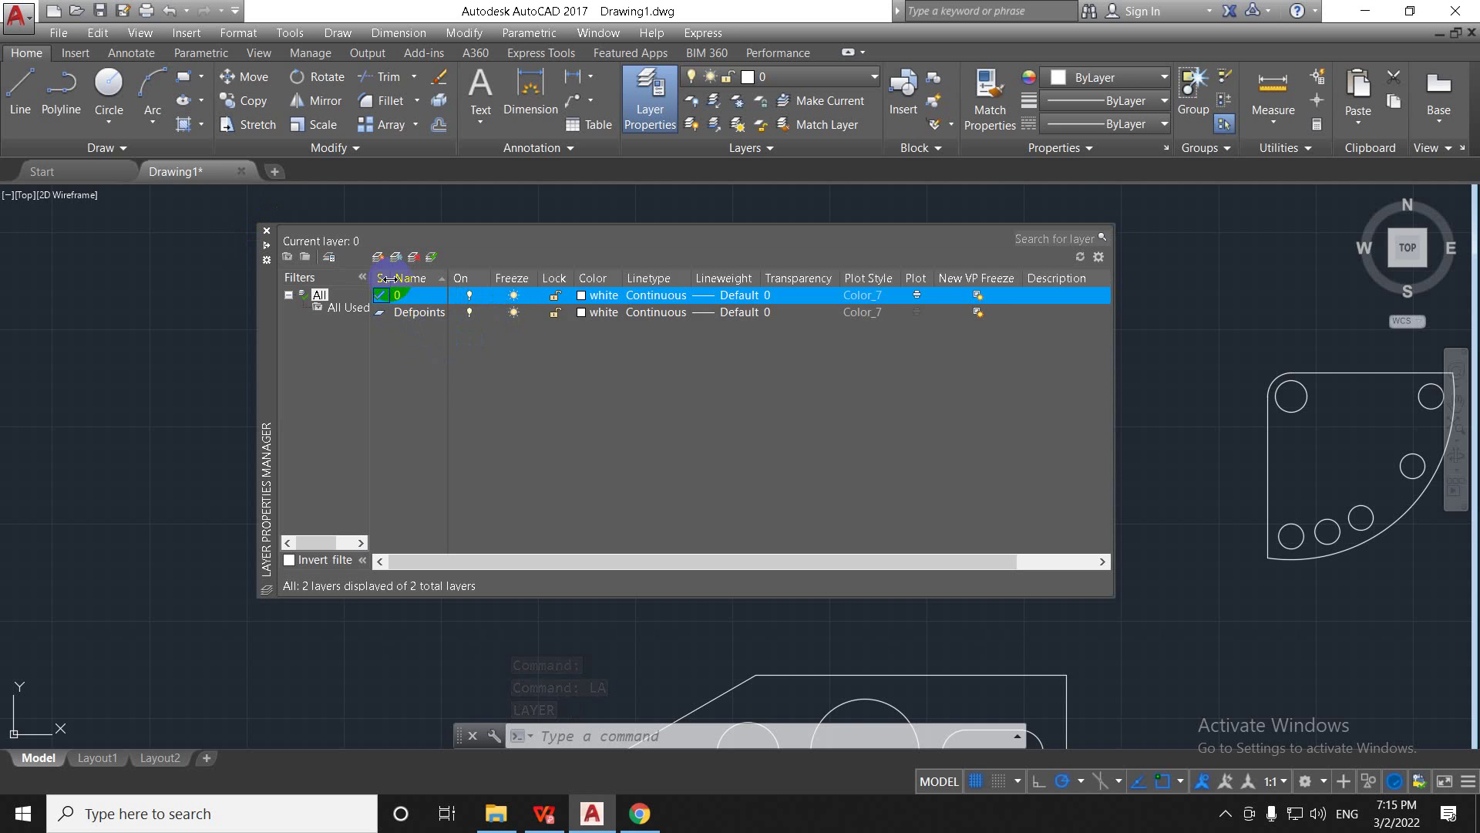
click(441, 312)
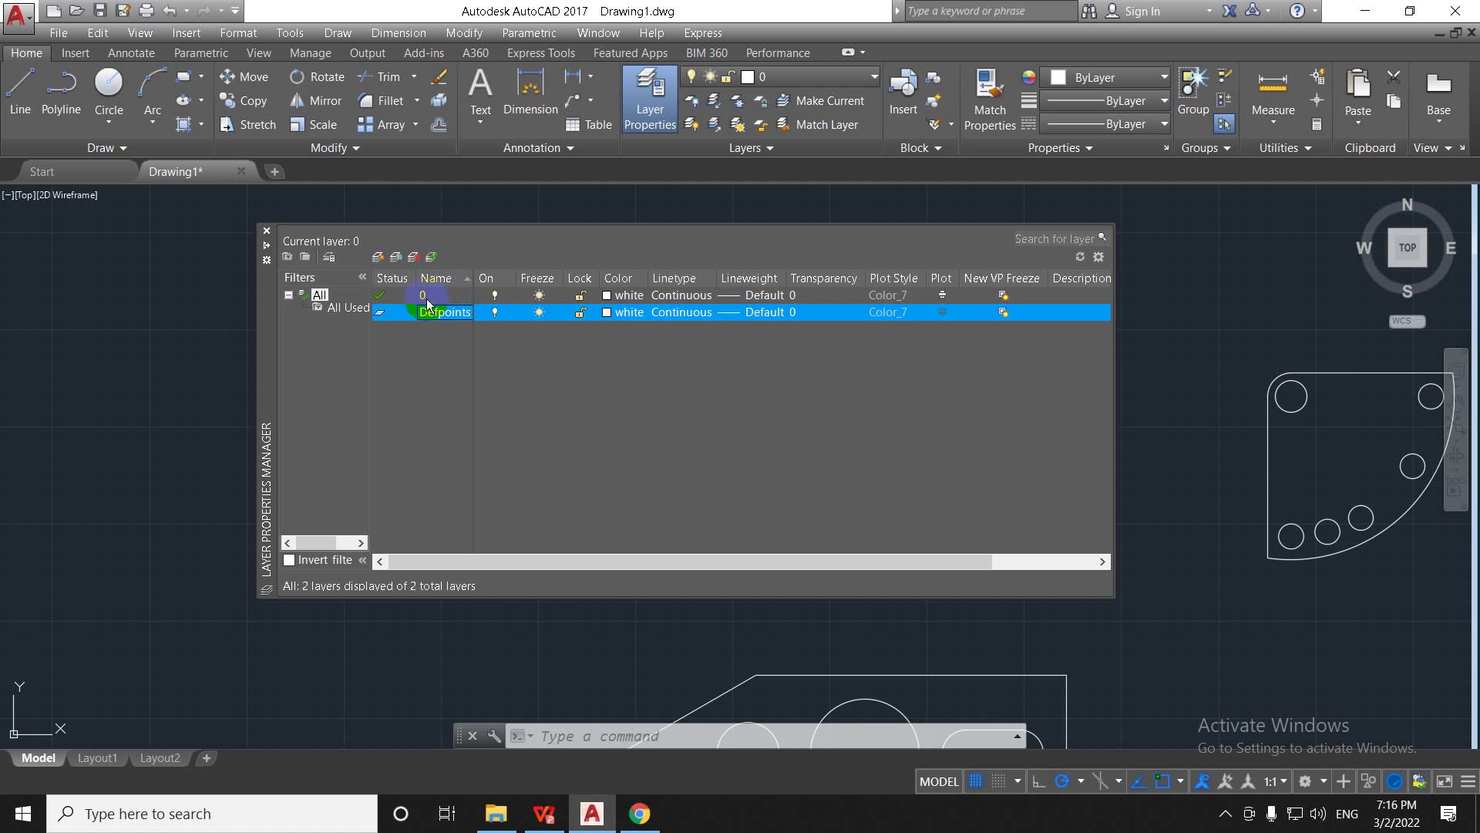
click(379, 308)
click(380, 296)
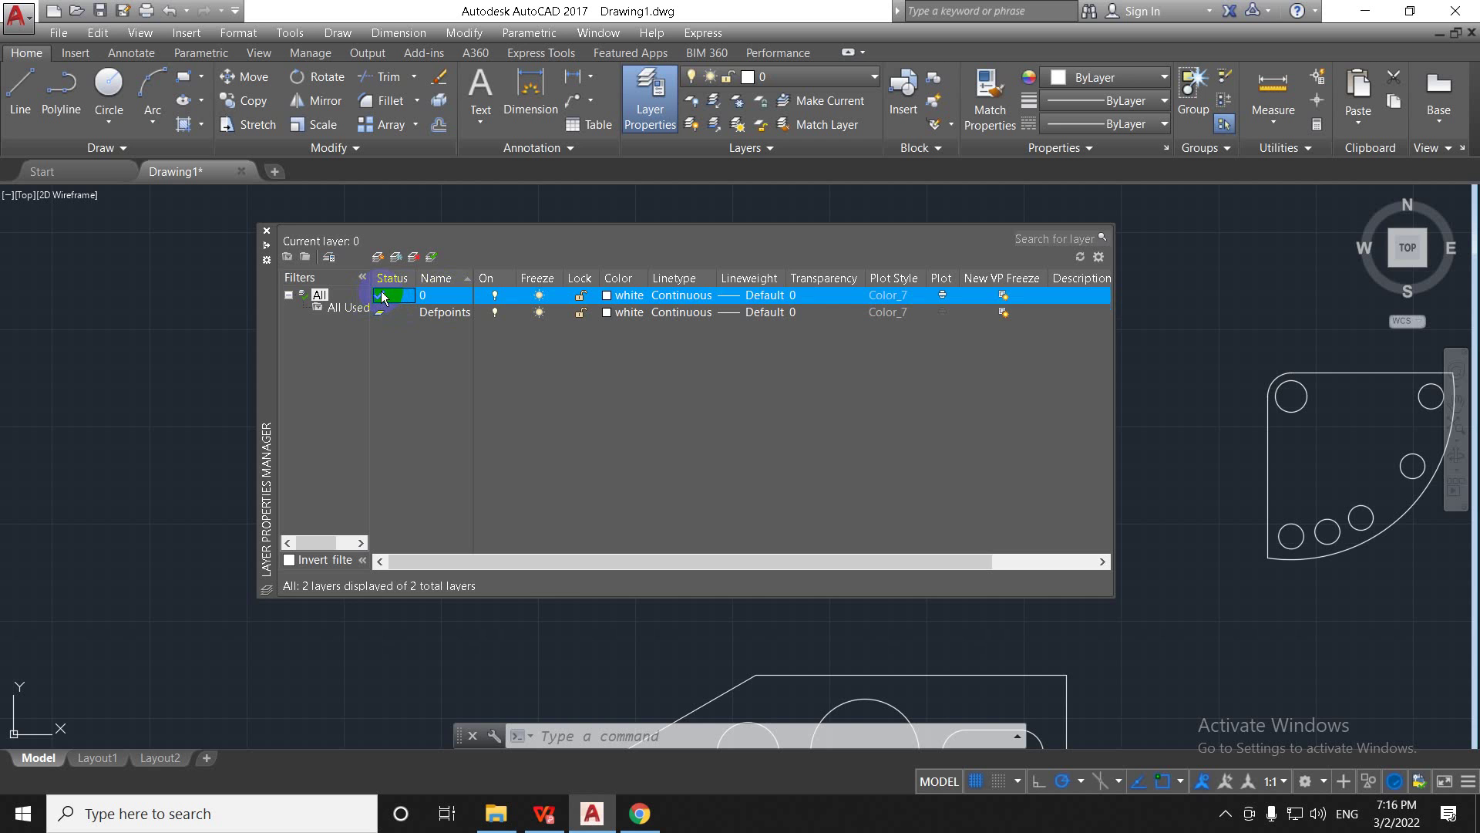
click(787, 77)
click(782, 79)
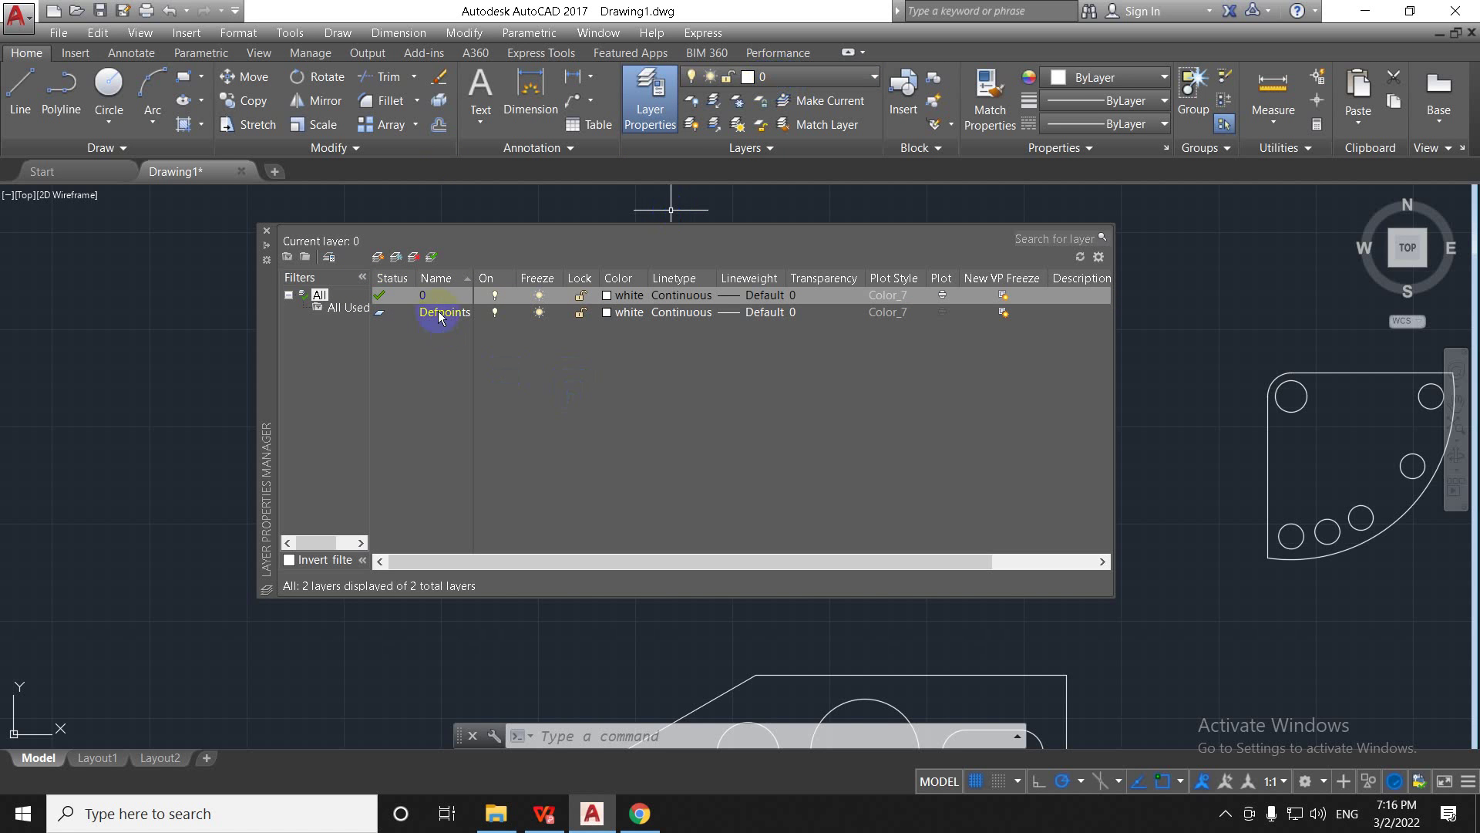
Step: Create a new layer named NET CO BAN and fit the Name column to the full layer name
click(378, 258)
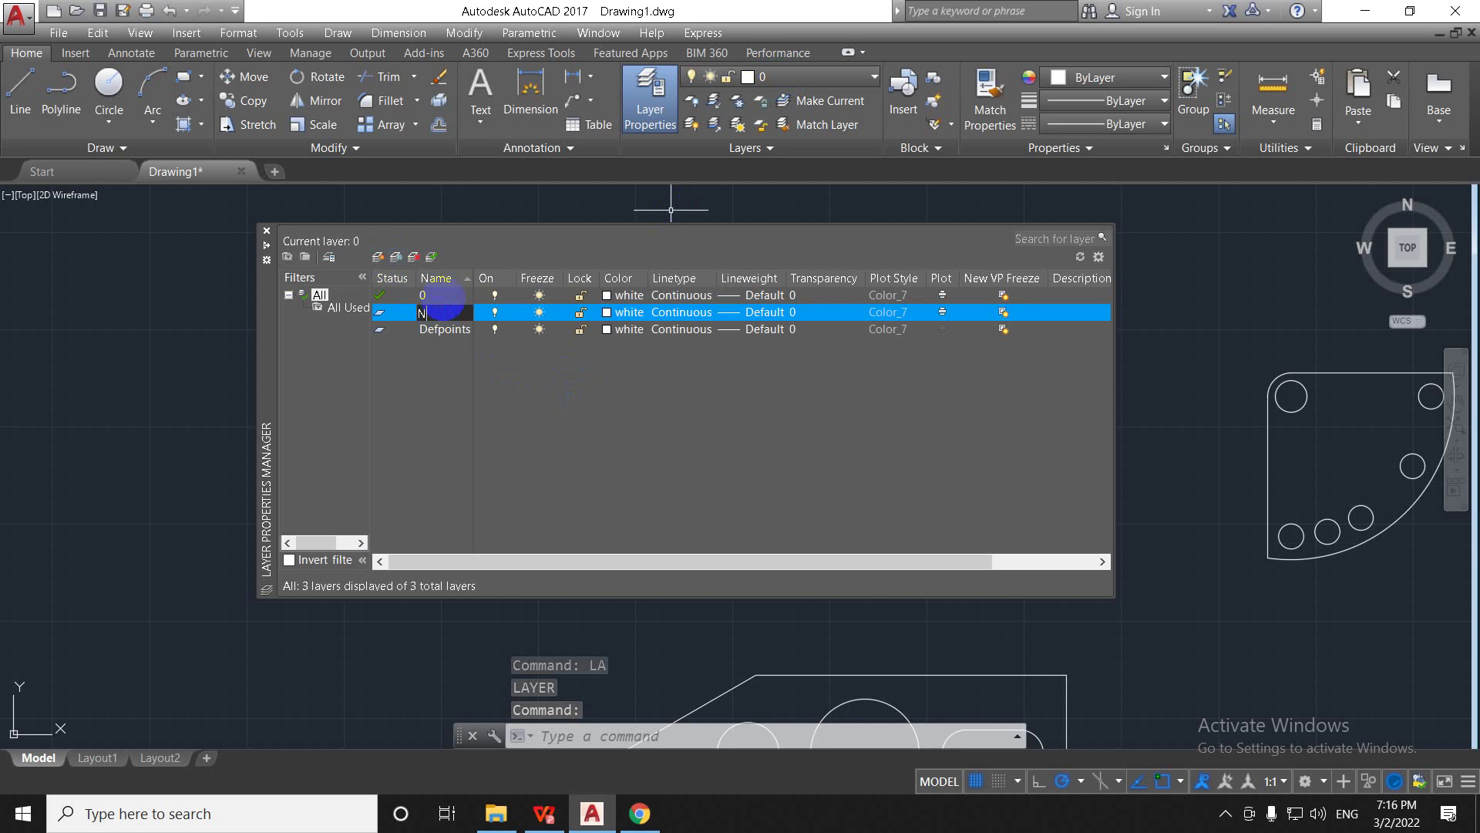
text(NET CO B)
key(Return)
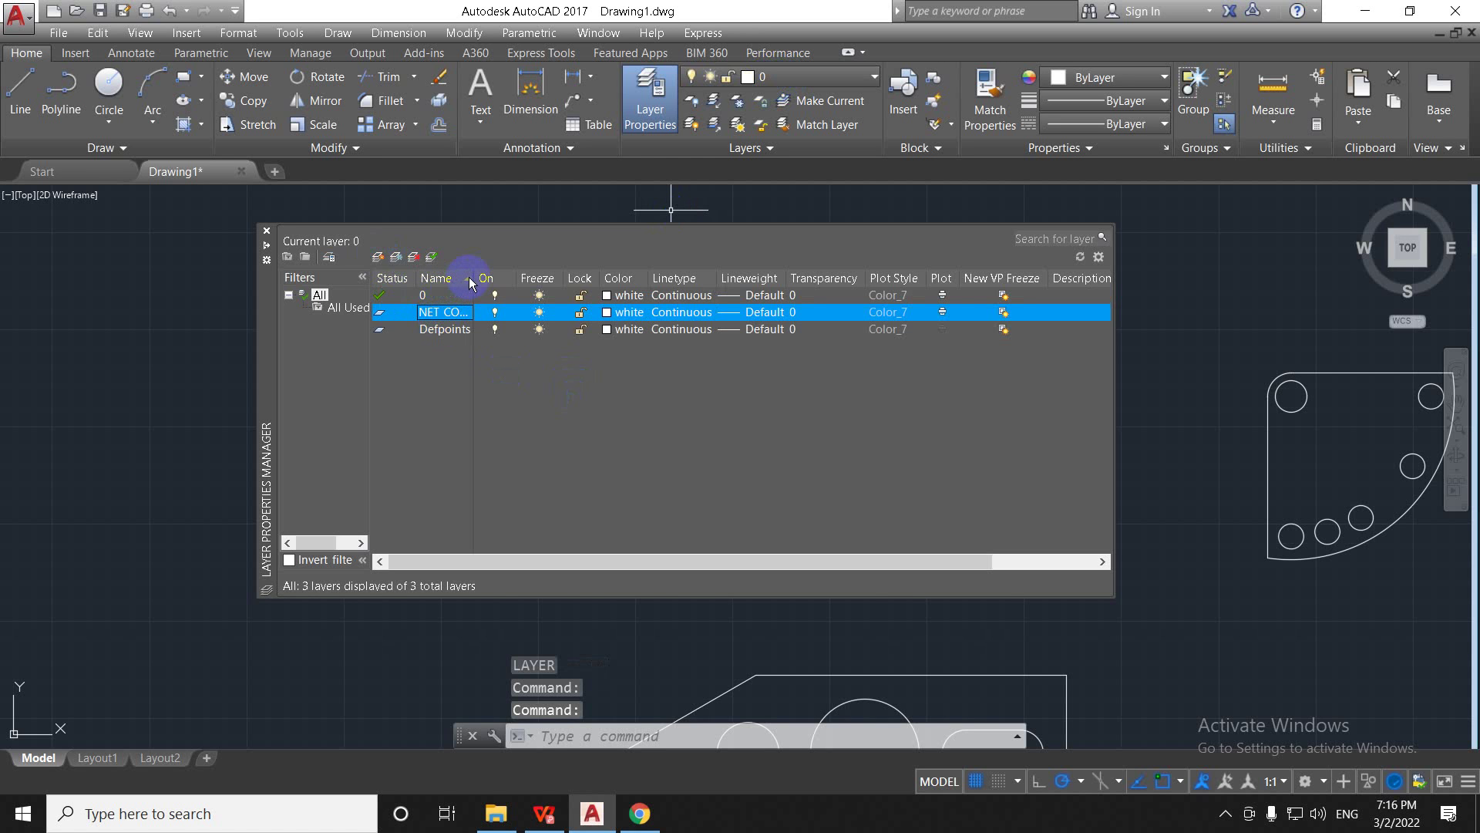
double_click(473, 279)
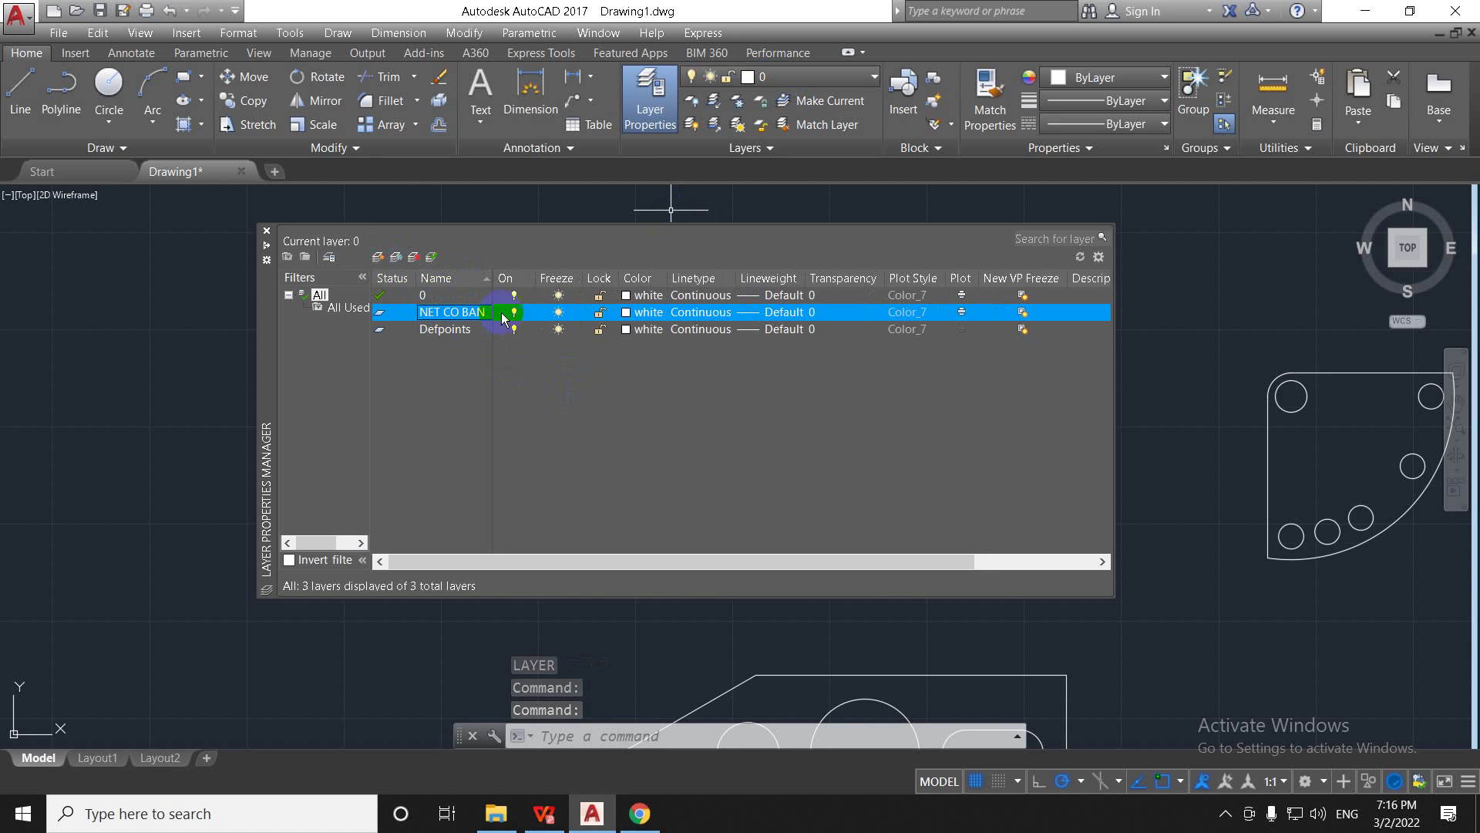
Step: Set the NET CO BAN layer's lineweight to 0.30 mm and fit the Lineweight column to its contents
click(684, 304)
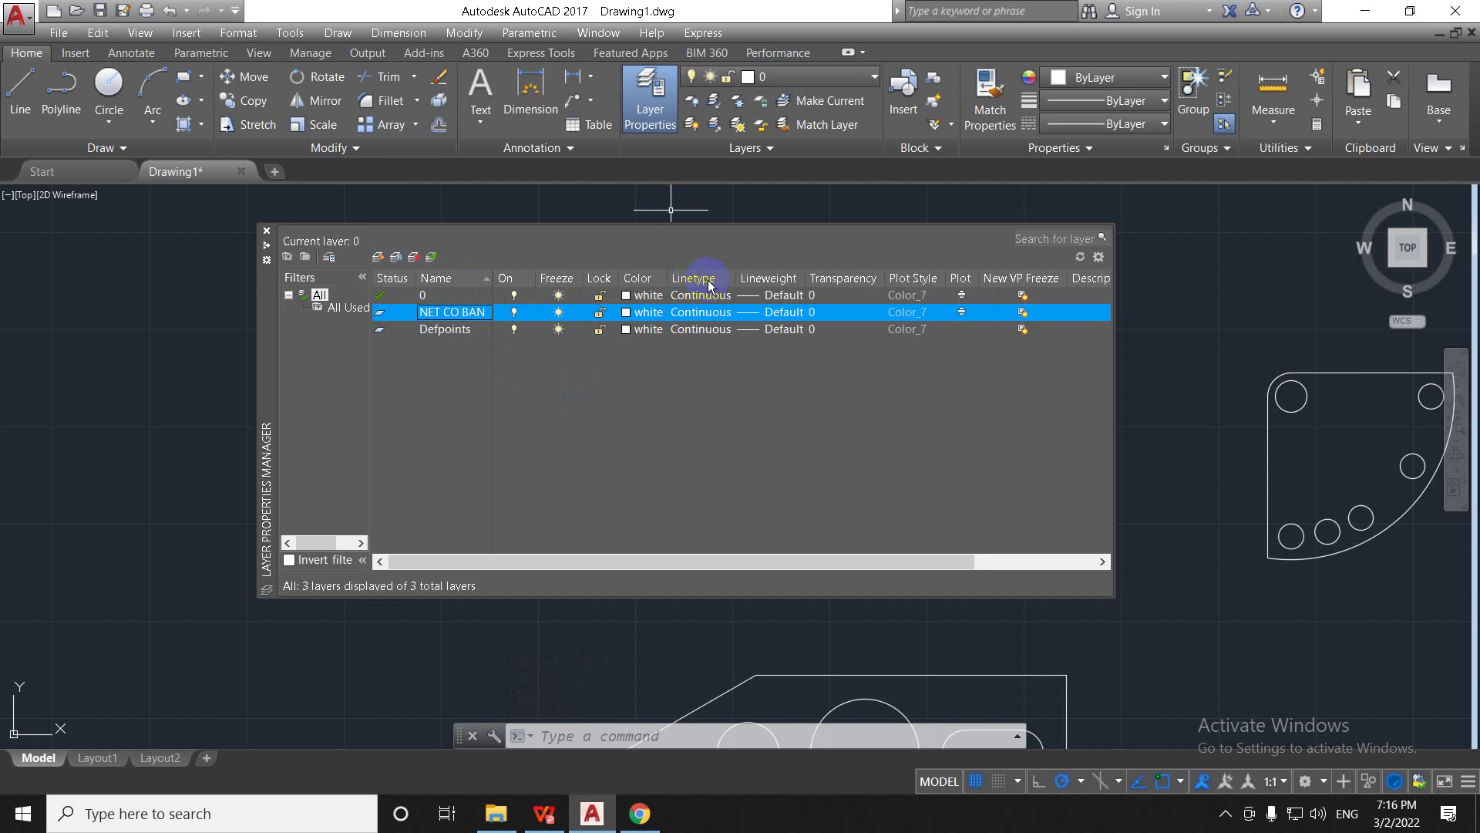
click(702, 313)
click(790, 296)
click(780, 313)
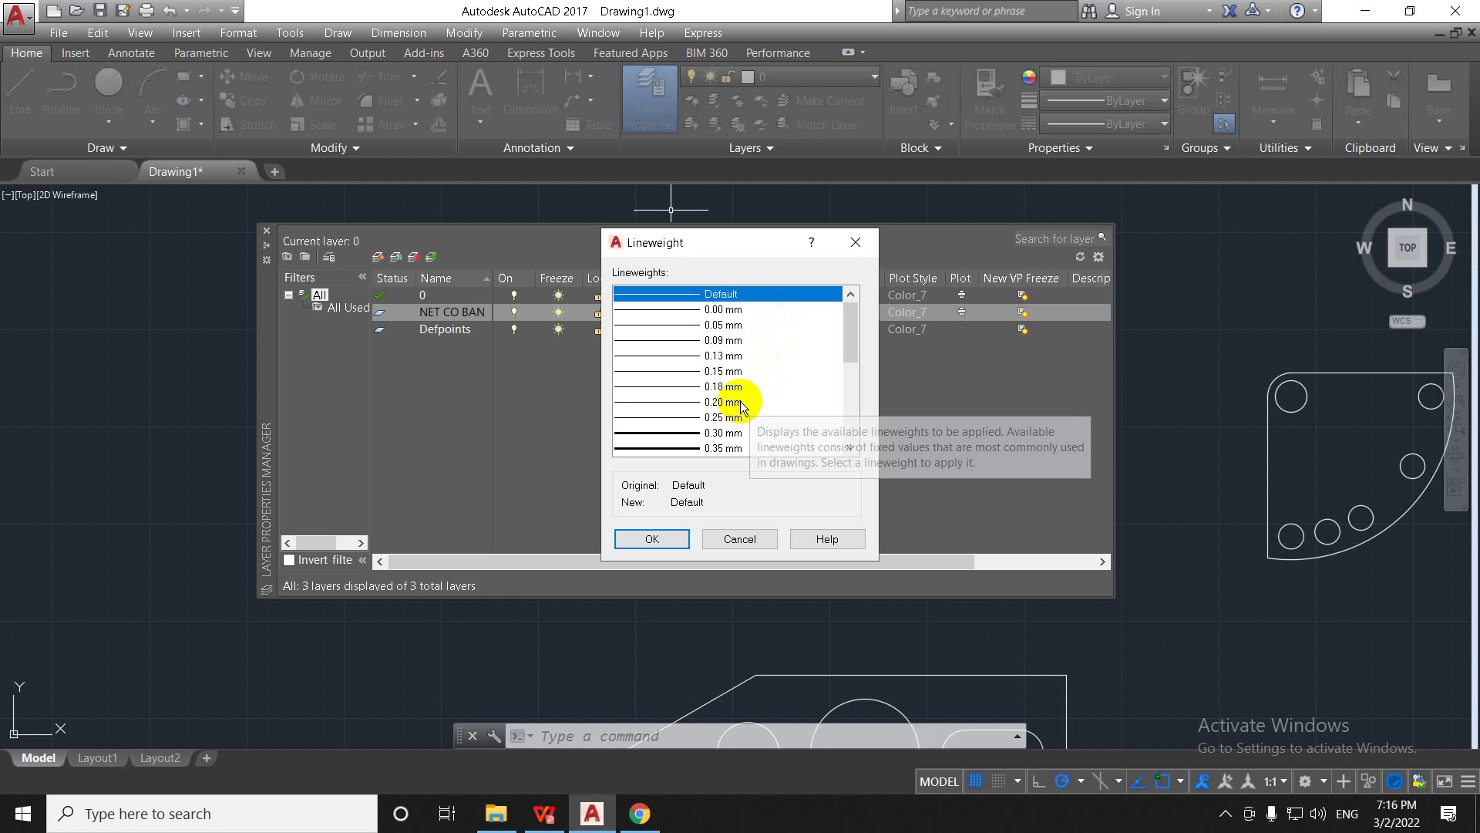
click(700, 433)
click(652, 538)
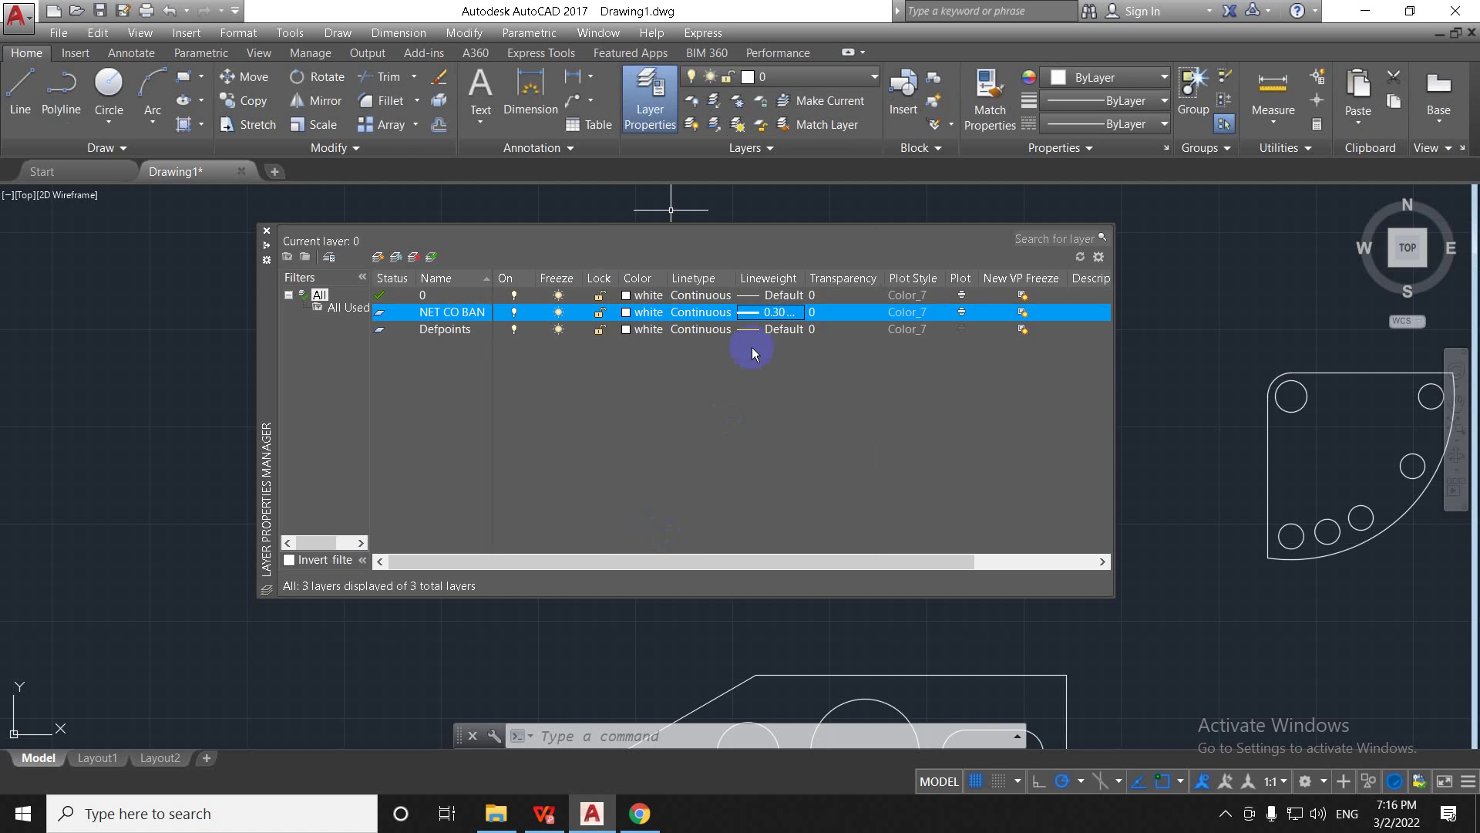
double_click(803, 277)
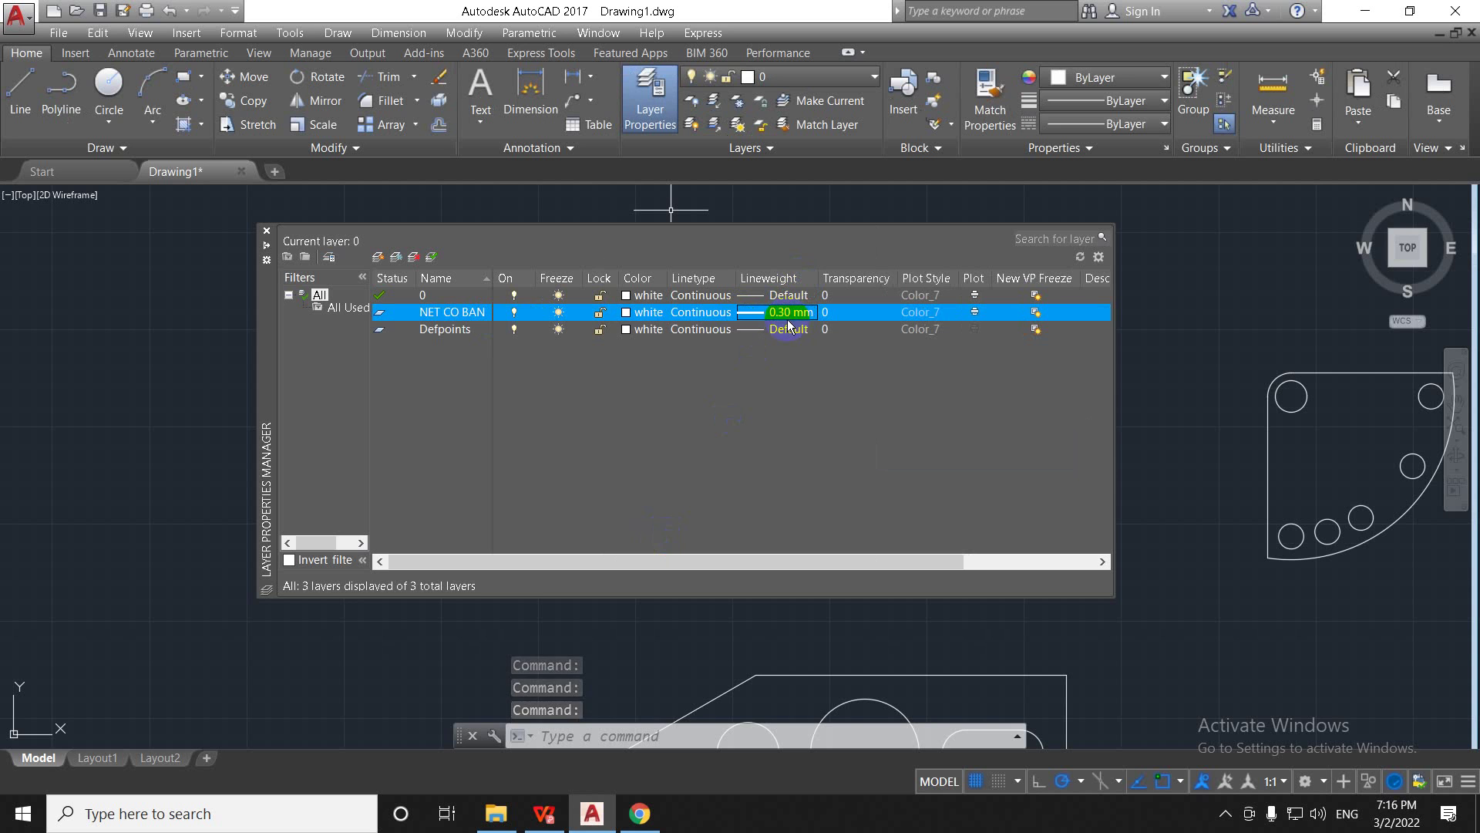
Step: Create a second new layer named NET DUONG TAM and fit the Name column to the longer name
click(370, 258)
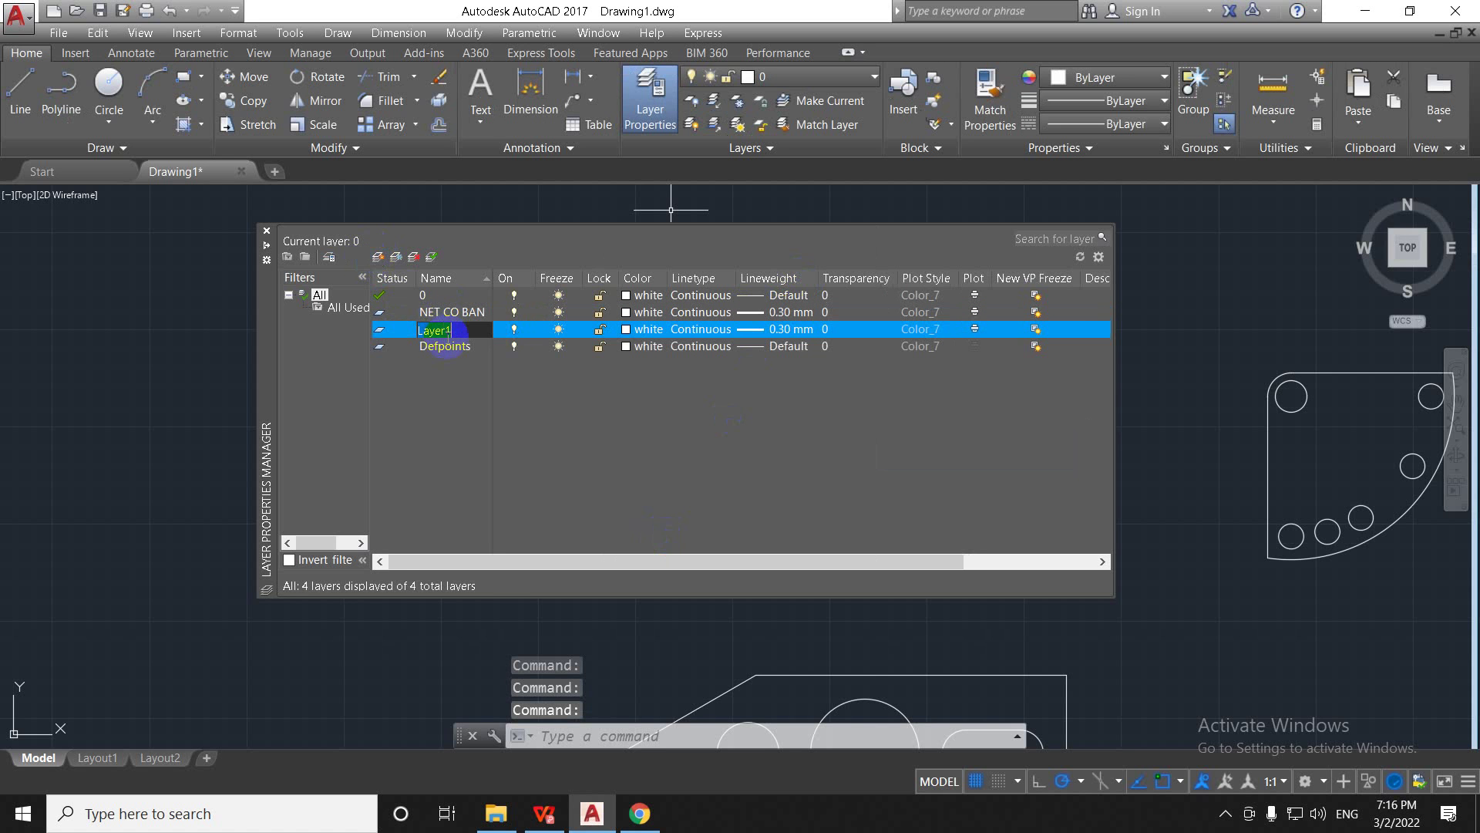
text(NET DU)
text(ONG TAM)
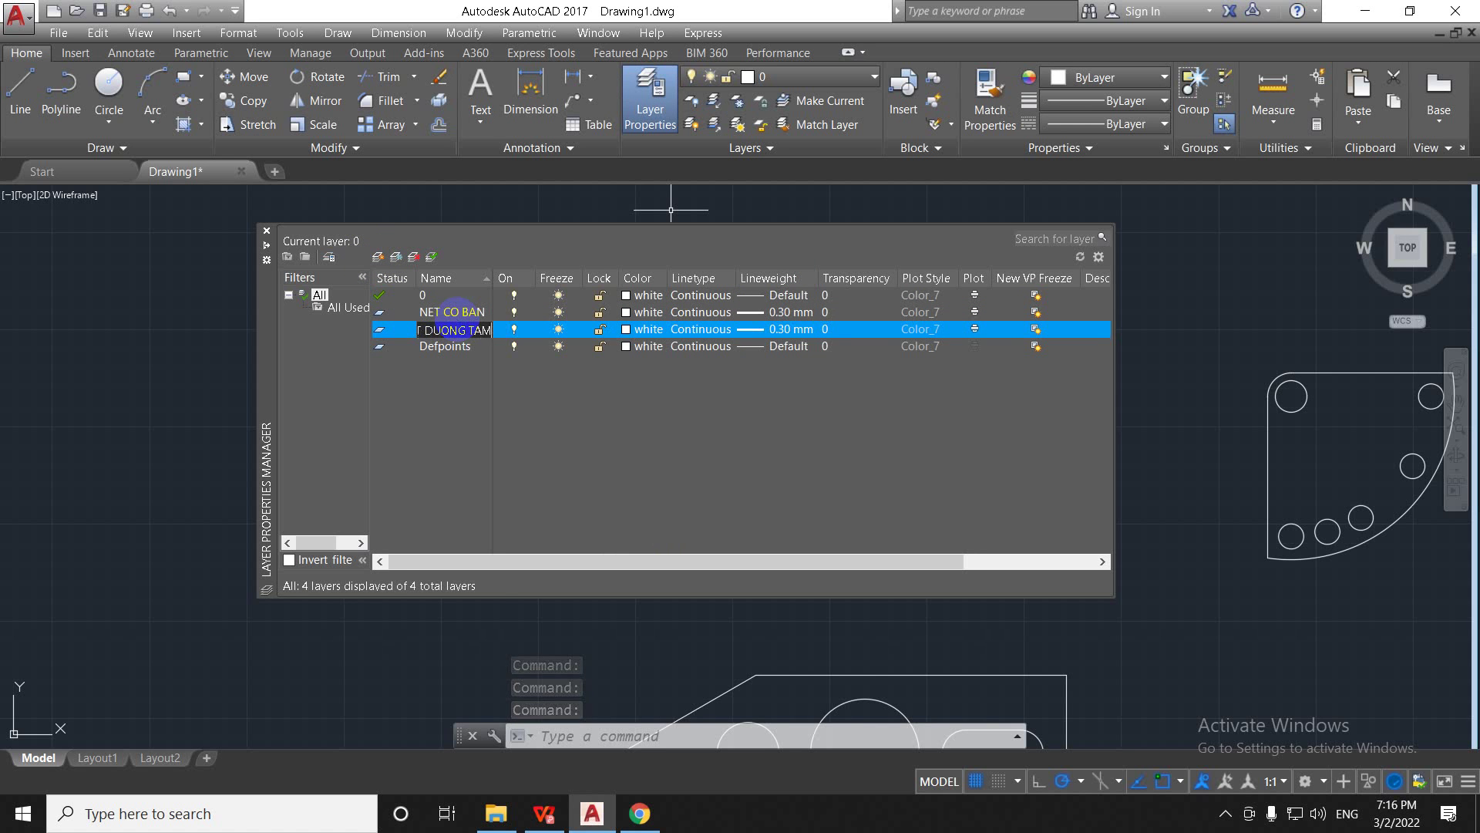
click(458, 326)
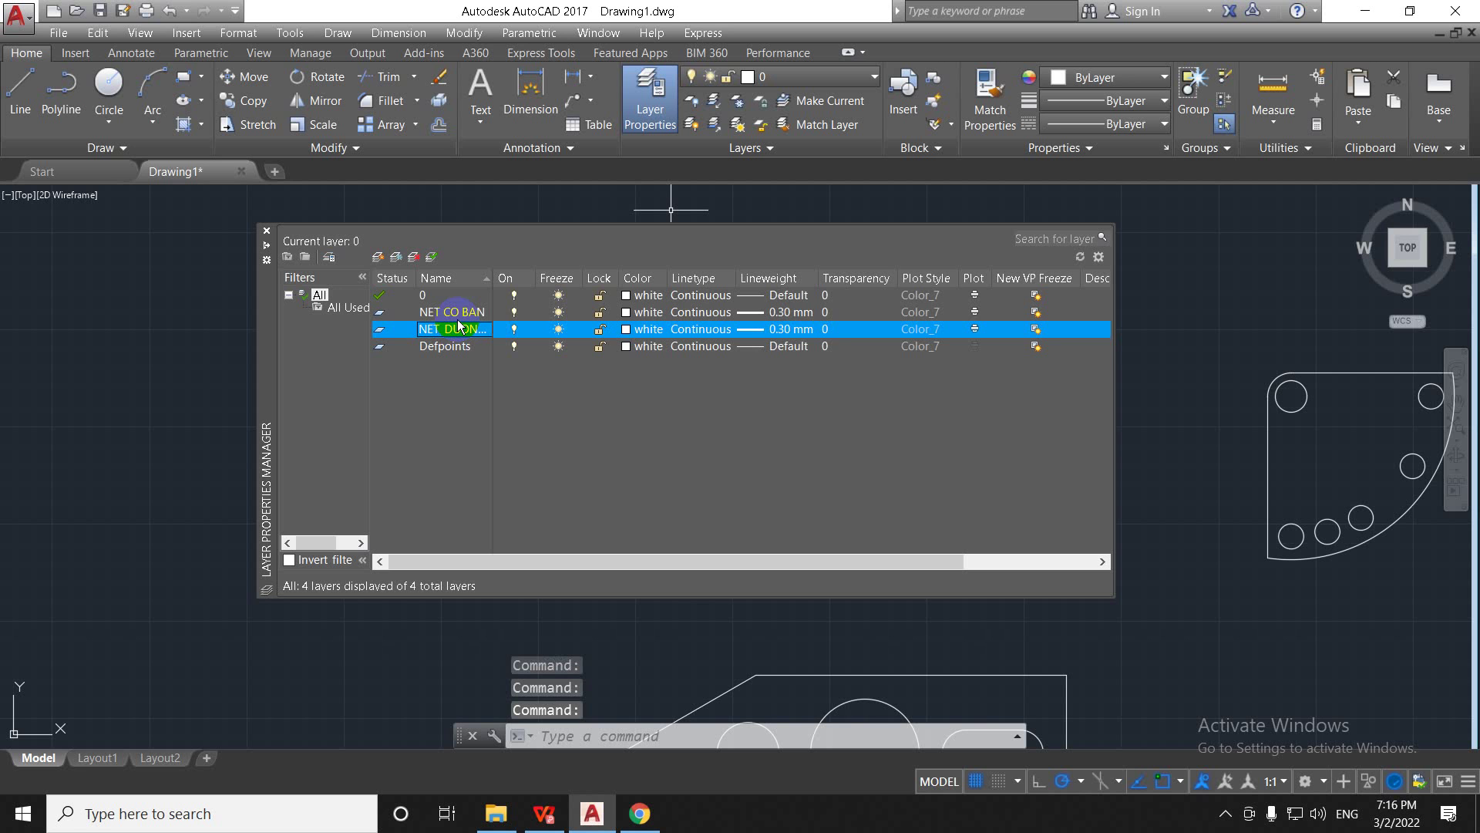
double_click(492, 279)
Step: Set the NET DUONG TAM layer's color to yellow and its lineweight to 0.09 mm
click(663, 329)
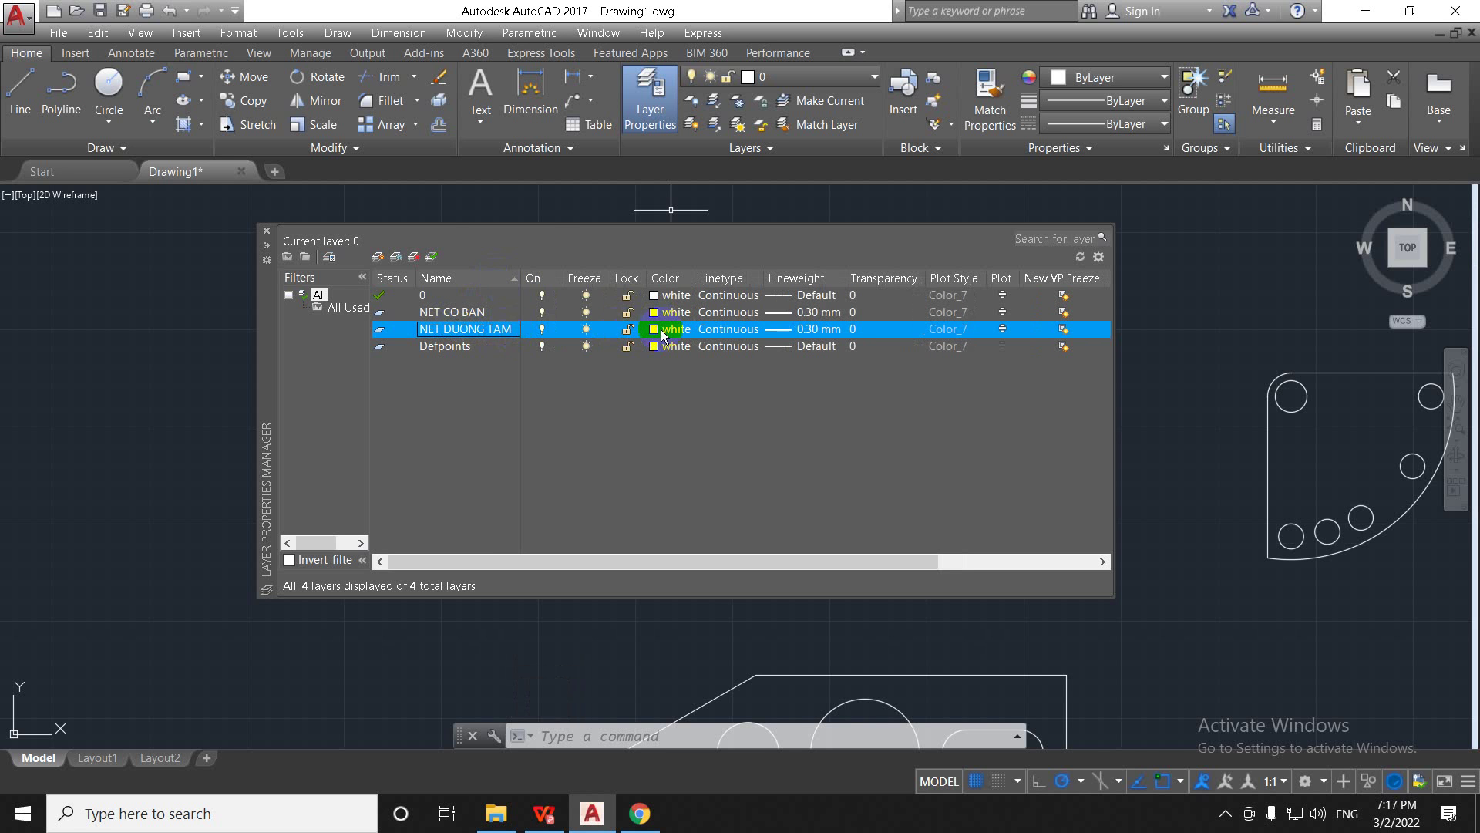
click(427, 364)
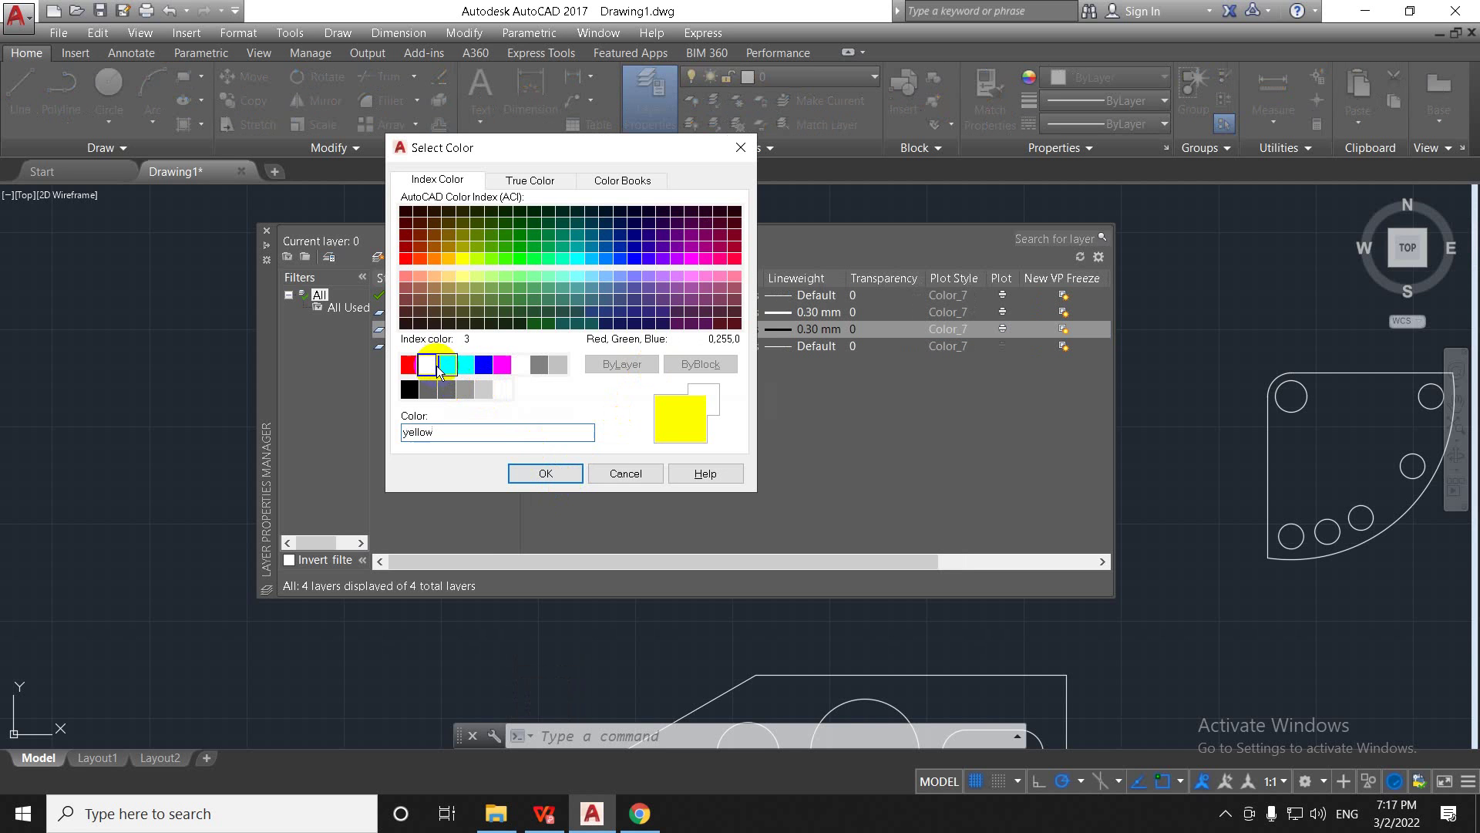
click(540, 474)
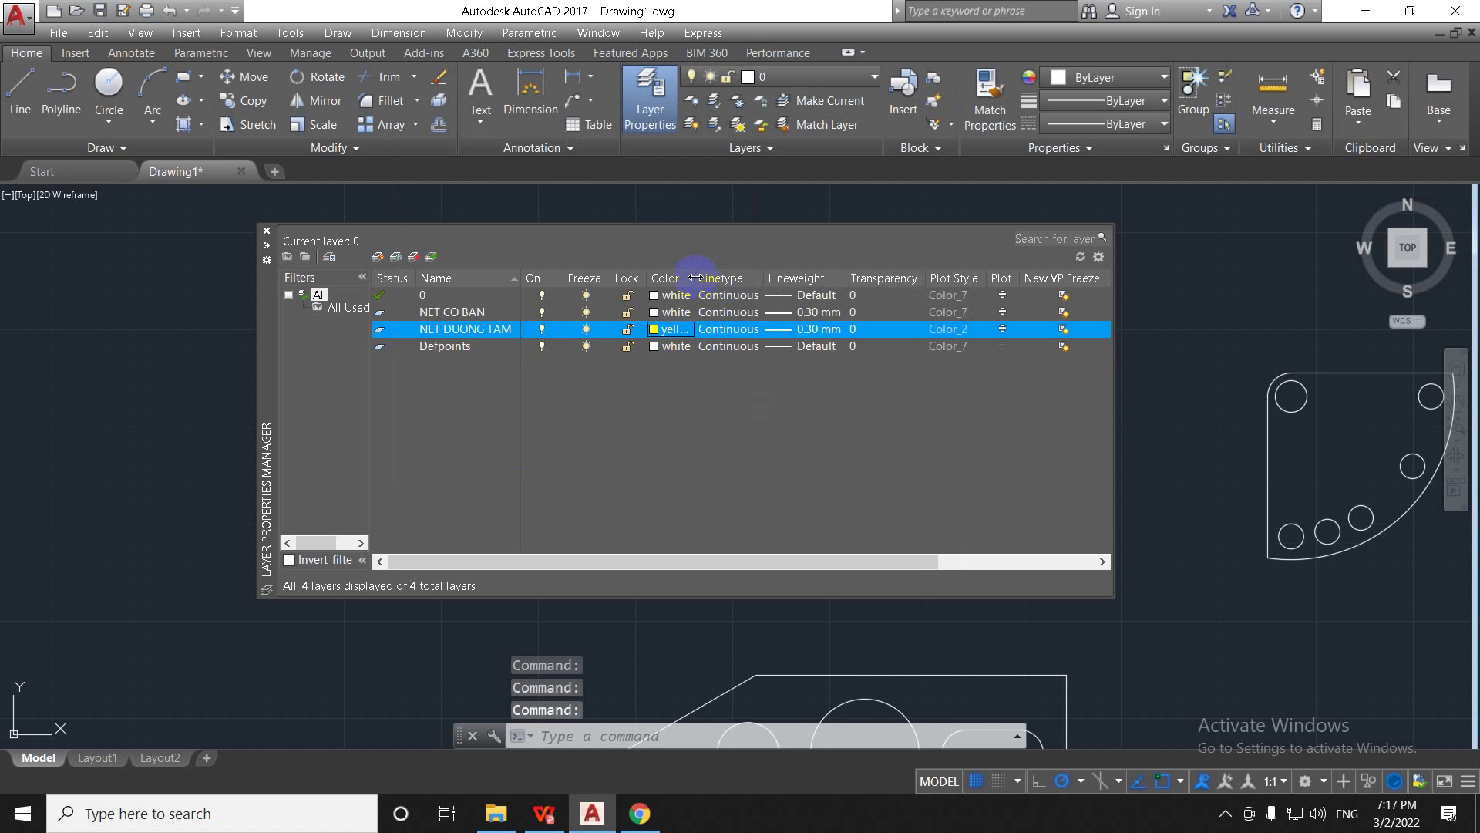
click(809, 329)
click(711, 356)
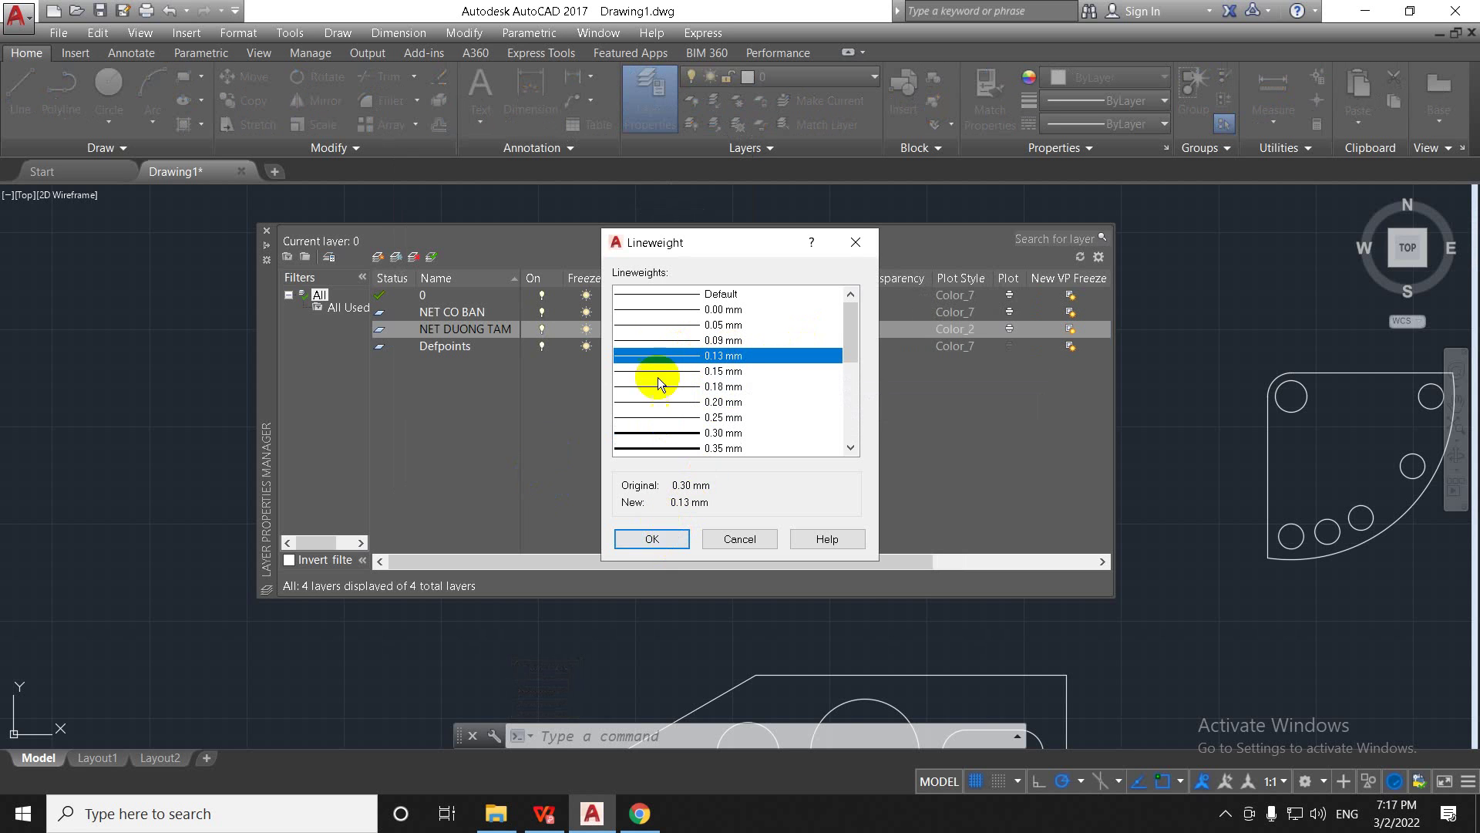
click(661, 341)
click(658, 546)
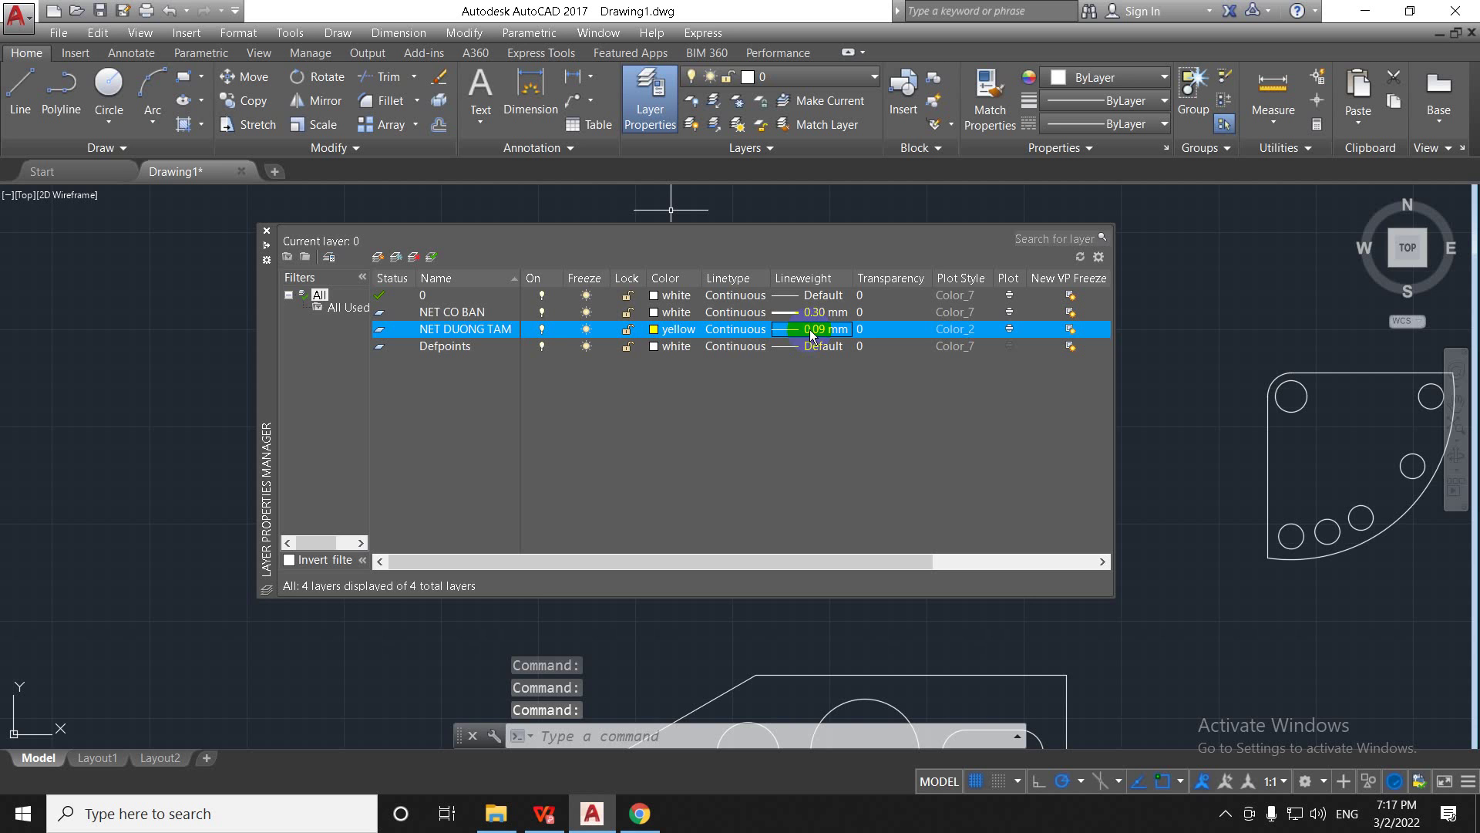
click(497, 312)
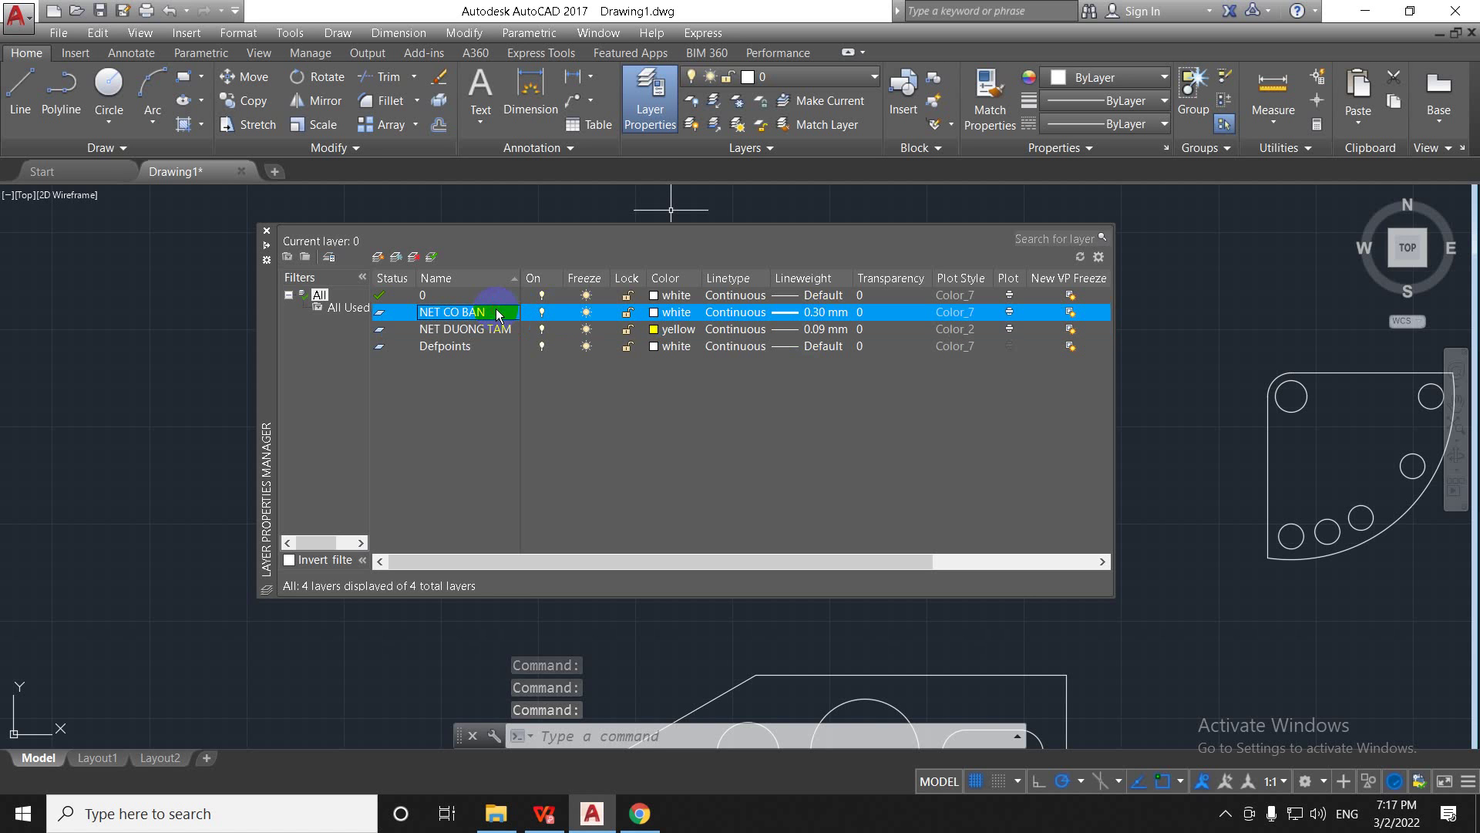
click(711, 313)
click(735, 308)
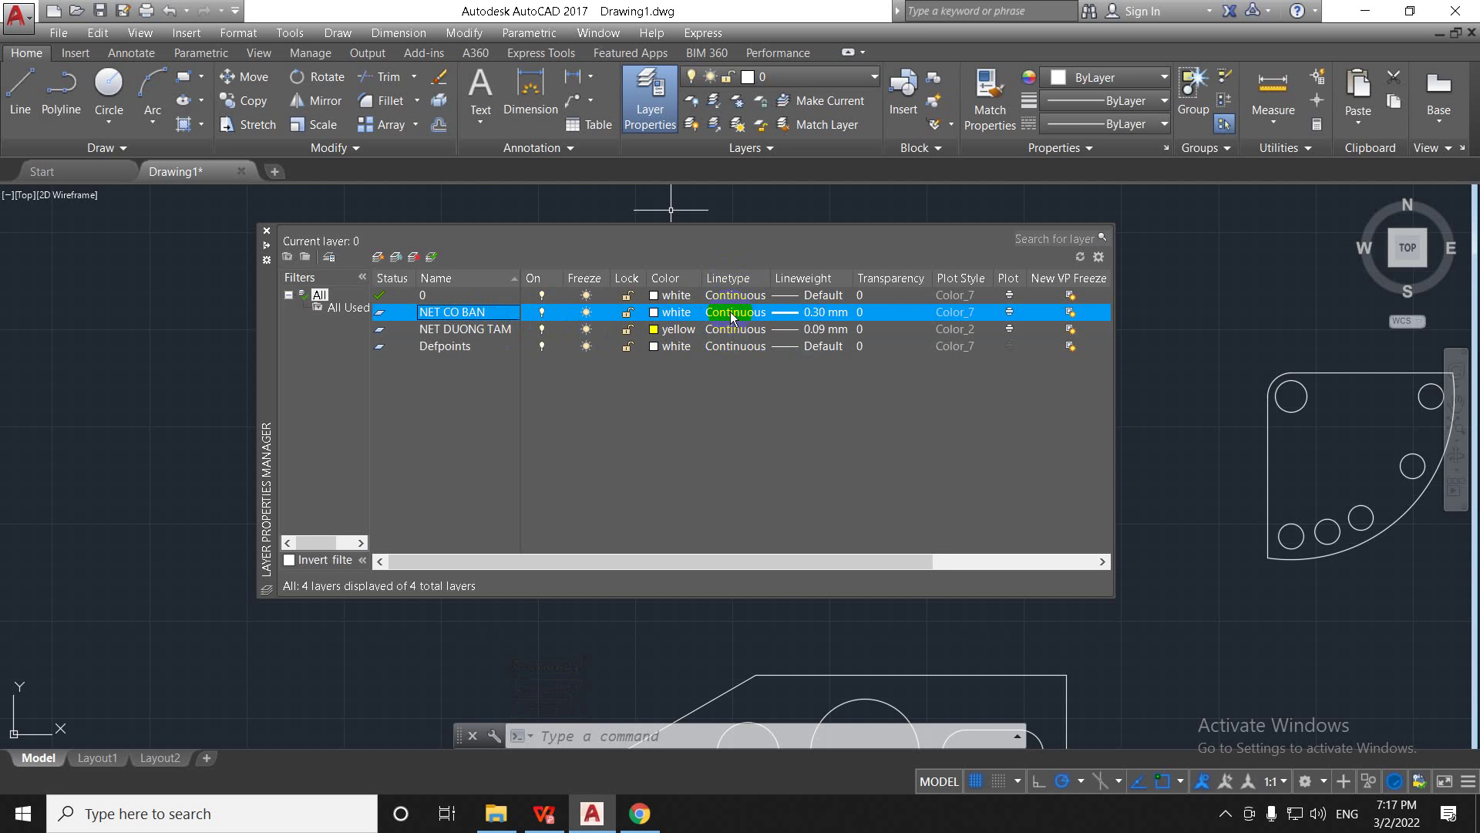
Step: Open the loadable linetypes for the NET DUONG TAM layer and compare the HIDDEN, HIDDEN2 and HIDDENX2 patterns
click(731, 330)
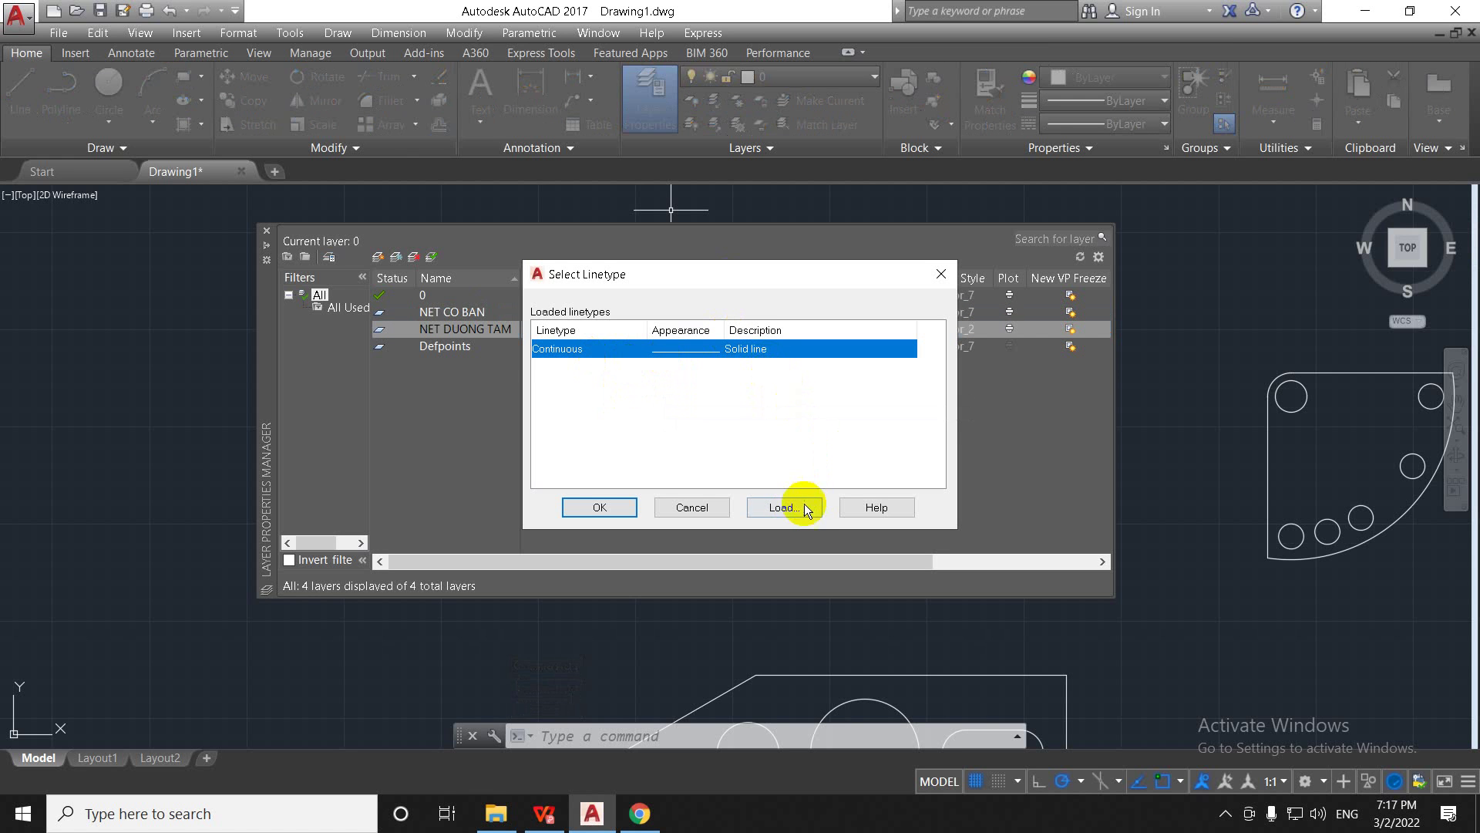
click(755, 506)
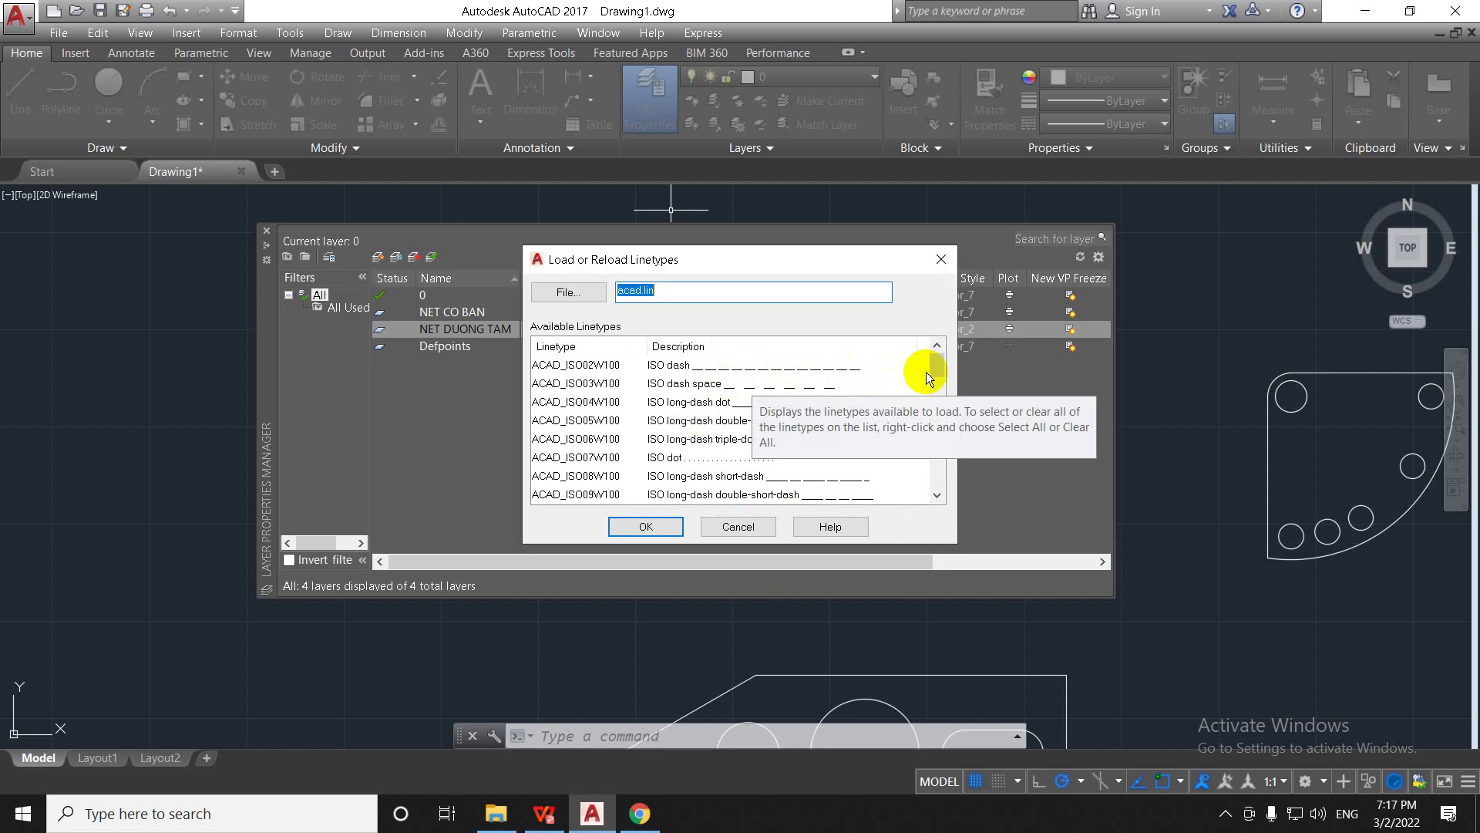
drag(936, 369, 934, 478)
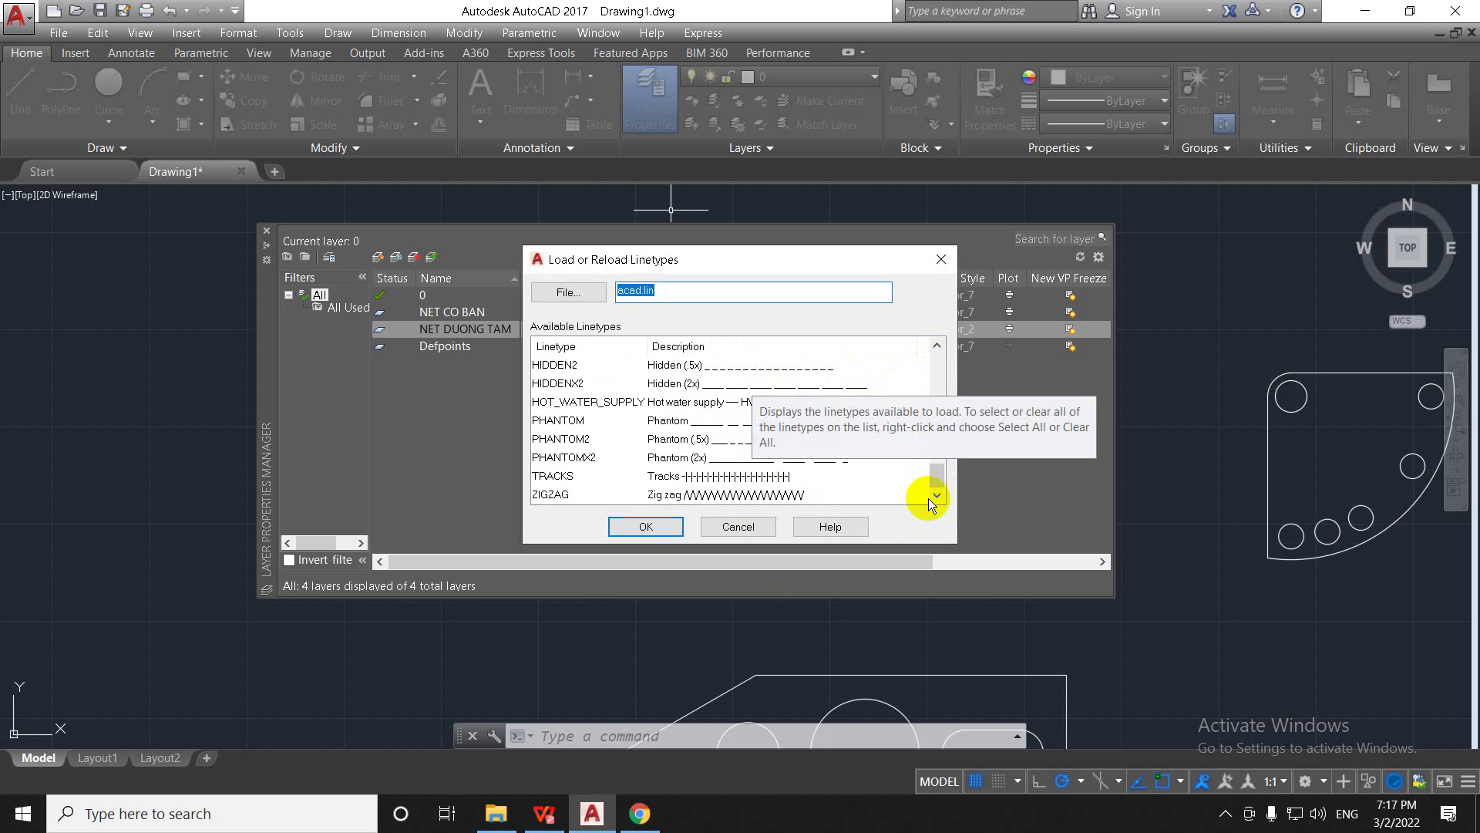
drag(936, 479, 936, 465)
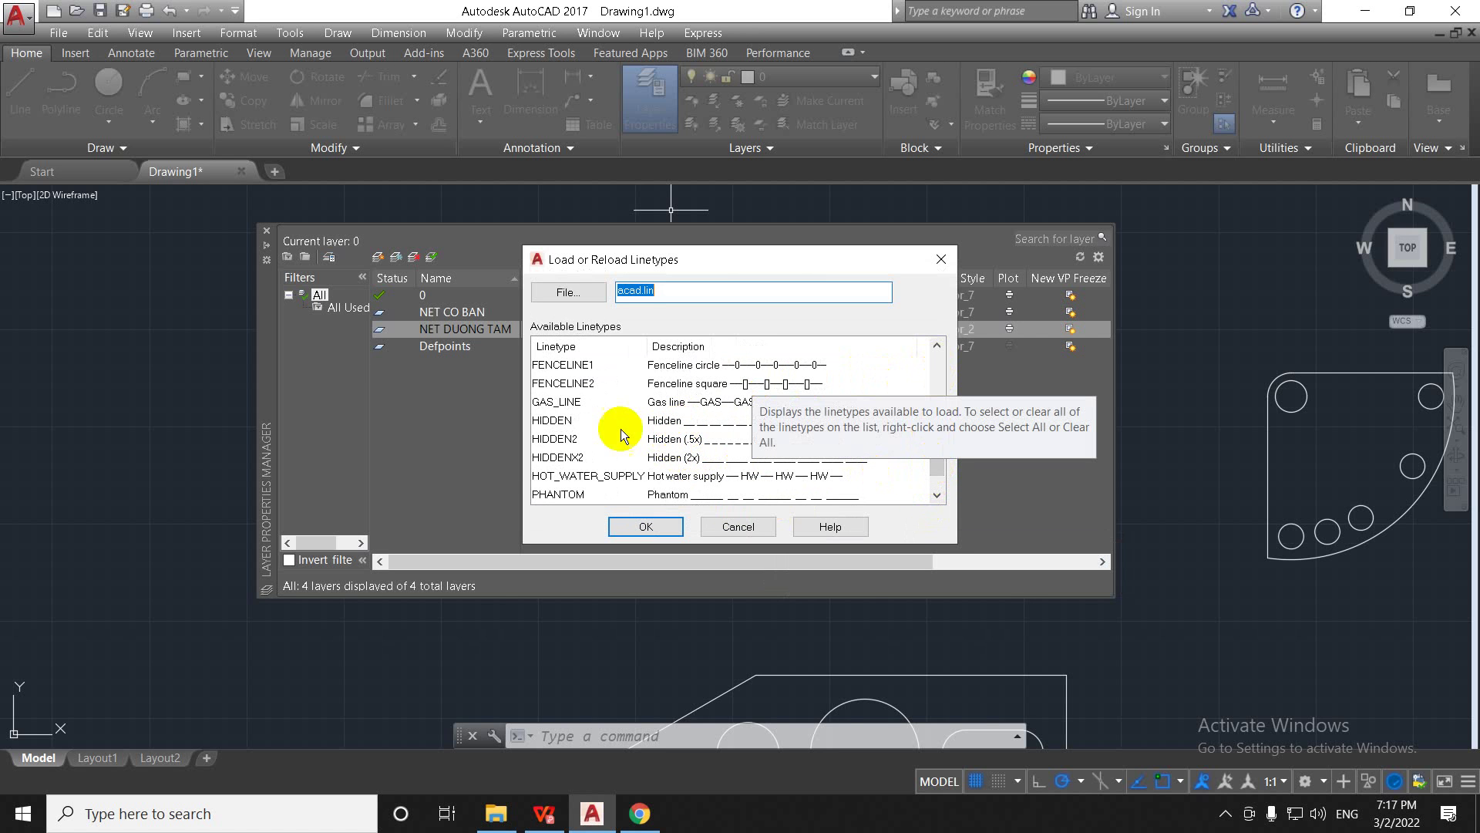
click(559, 423)
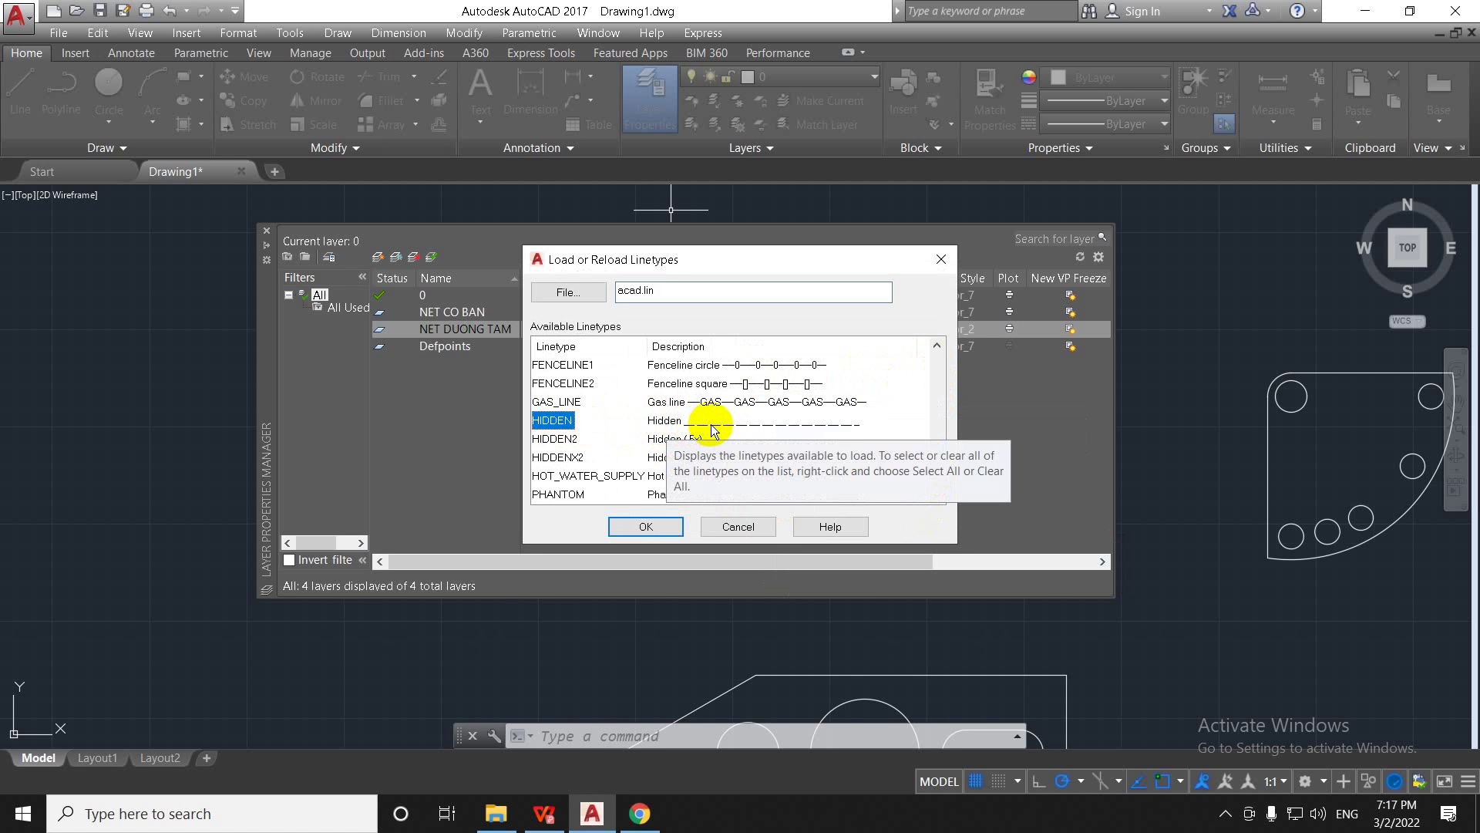
click(574, 441)
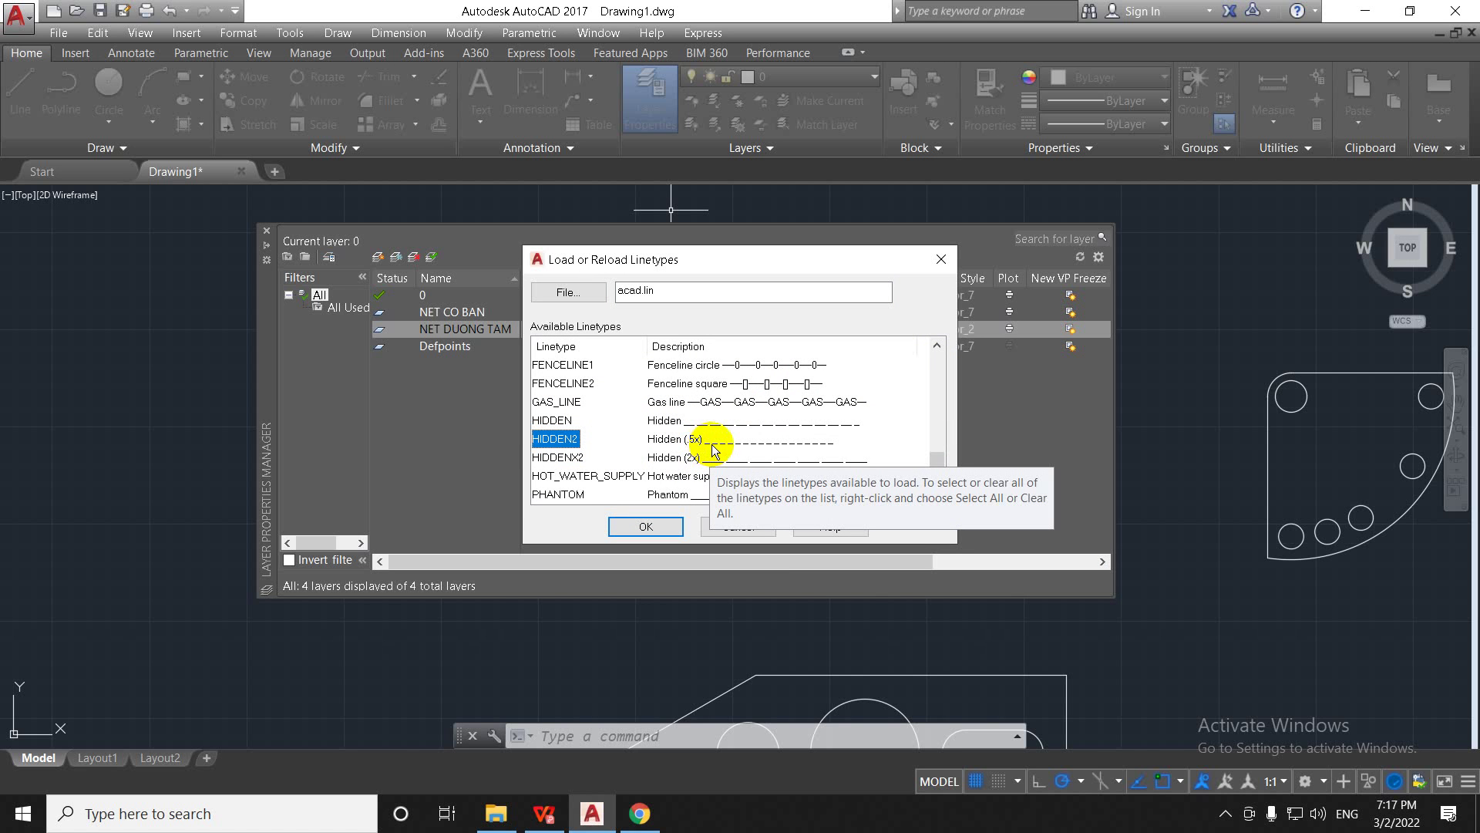
click(578, 459)
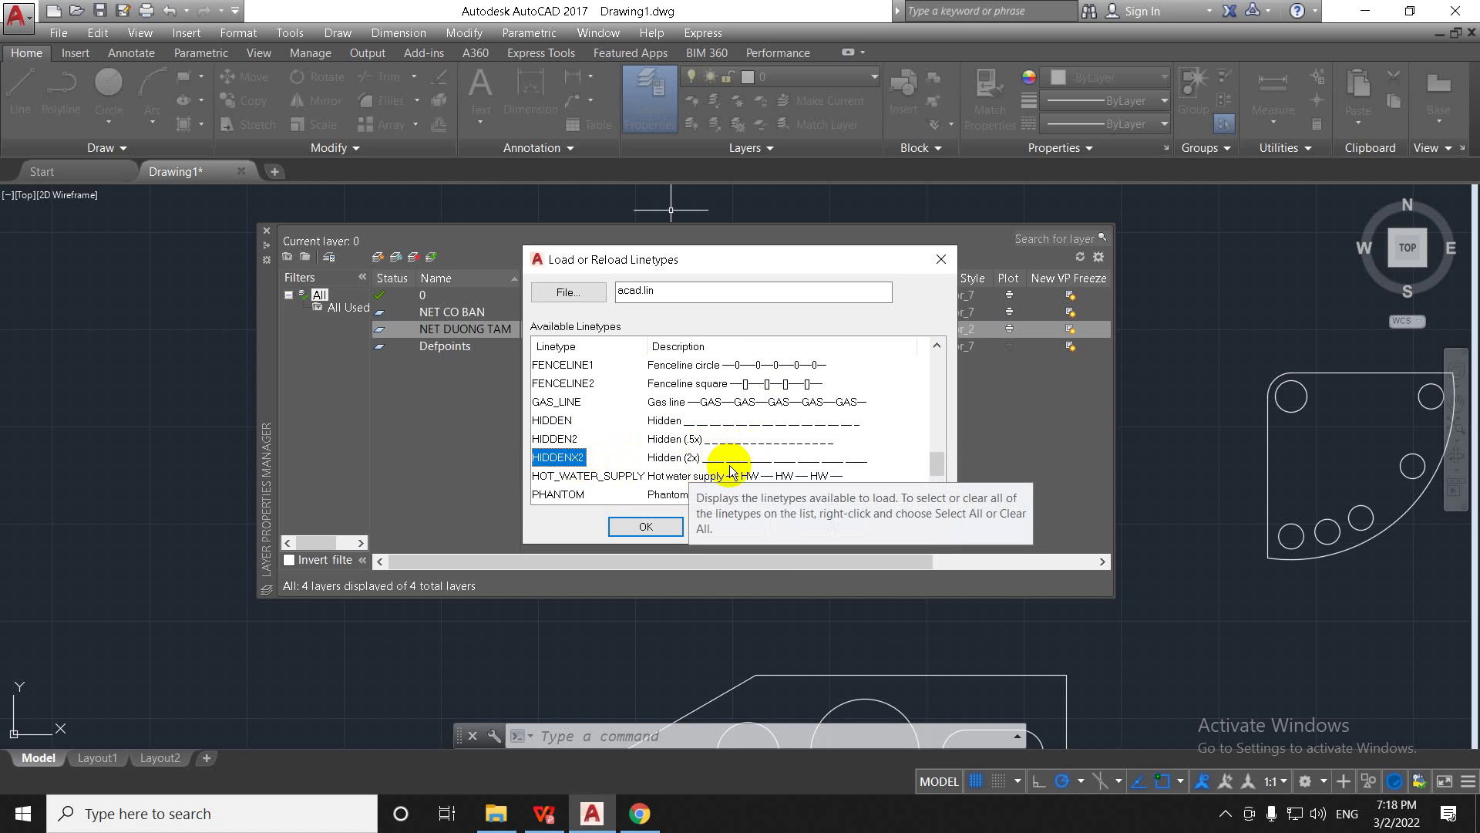
Step: Compare the CENTER, CENTER2 and CENTERX2 patterns and load the CENTER linetype into the drawing
scroll(709, 420, up, 2)
scroll(701, 437, up, 5)
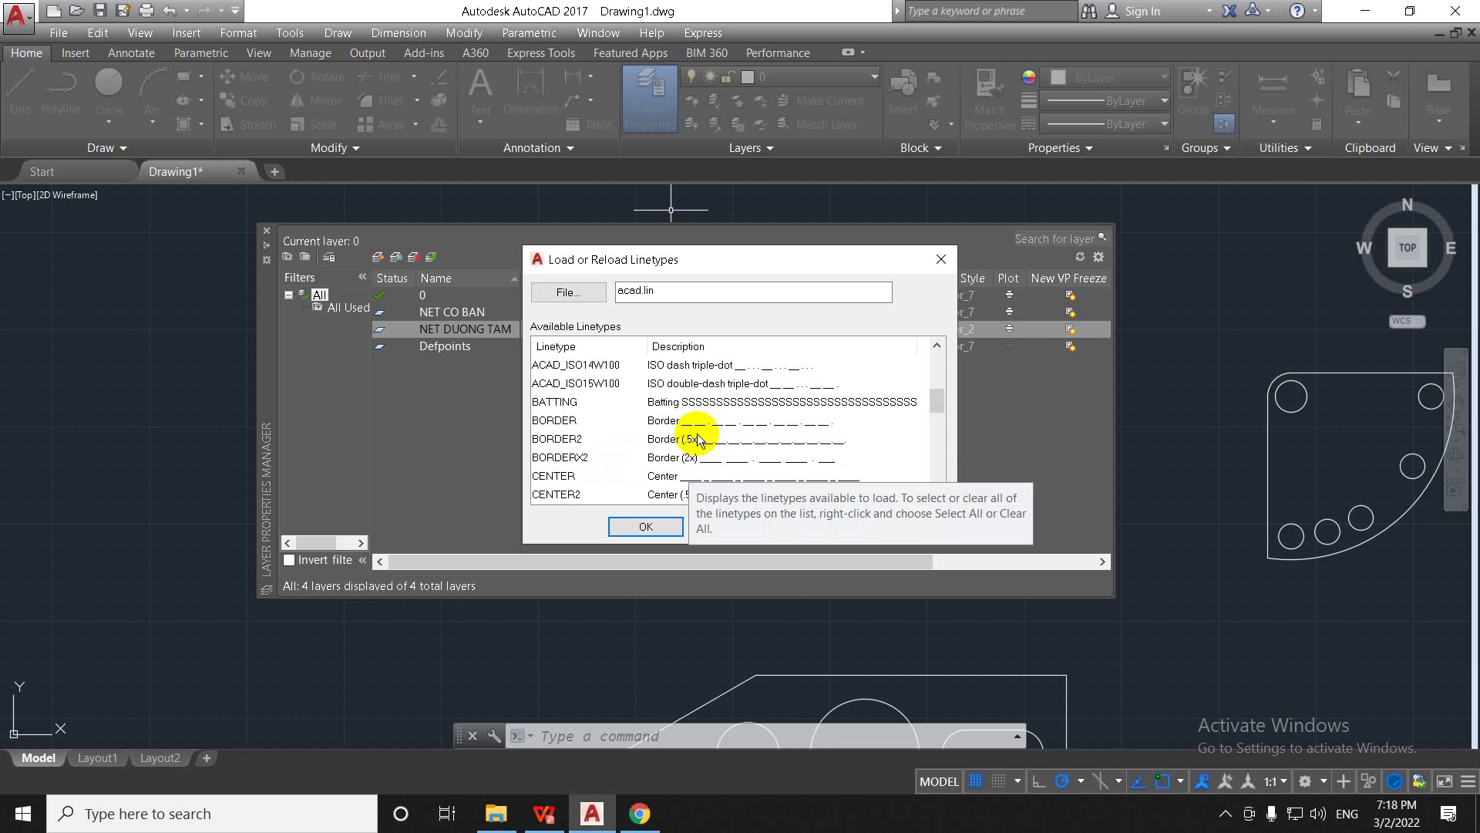
scroll(698, 441, down, 2)
click(563, 368)
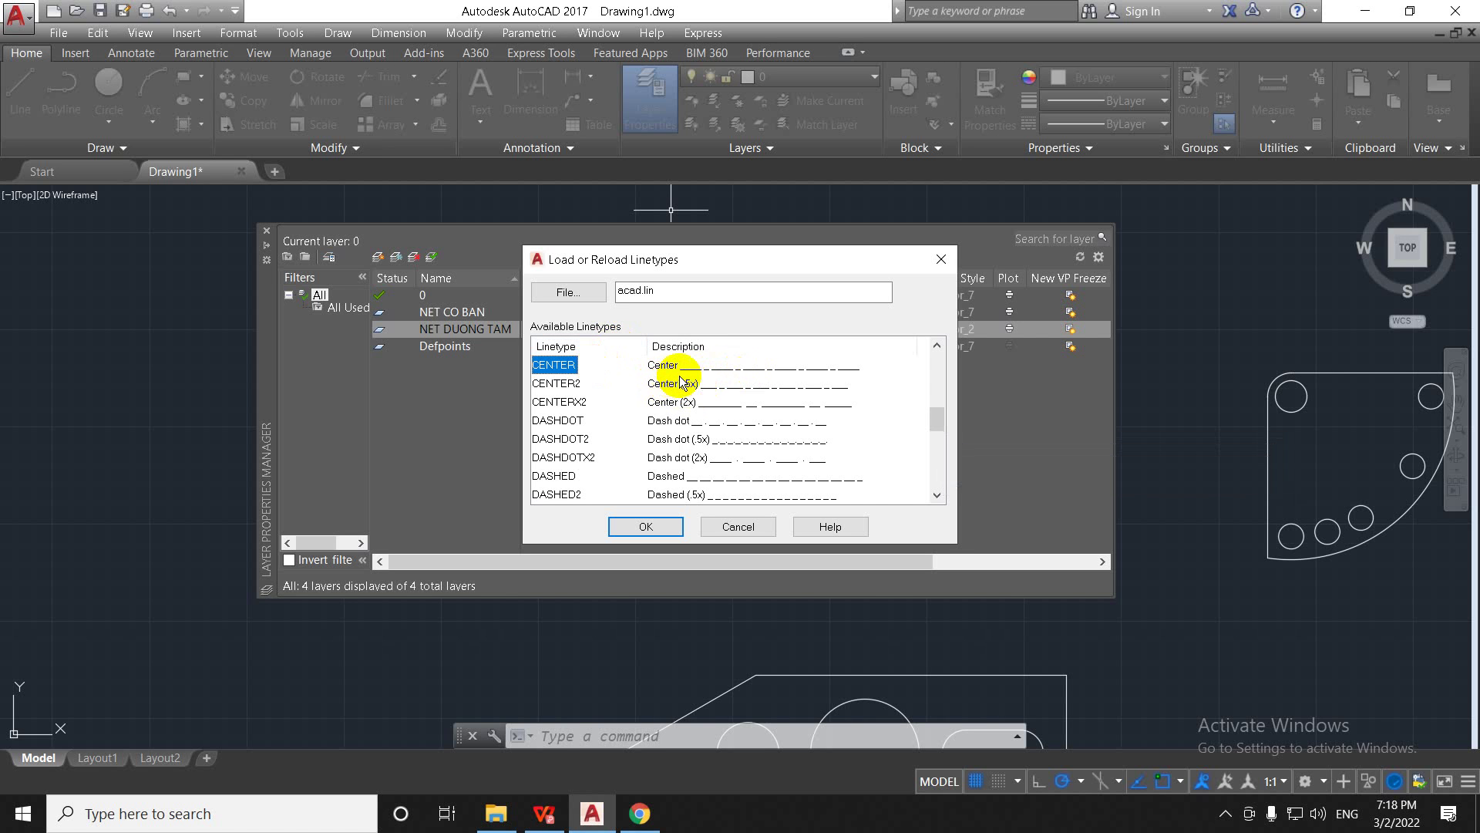
click(575, 386)
click(577, 402)
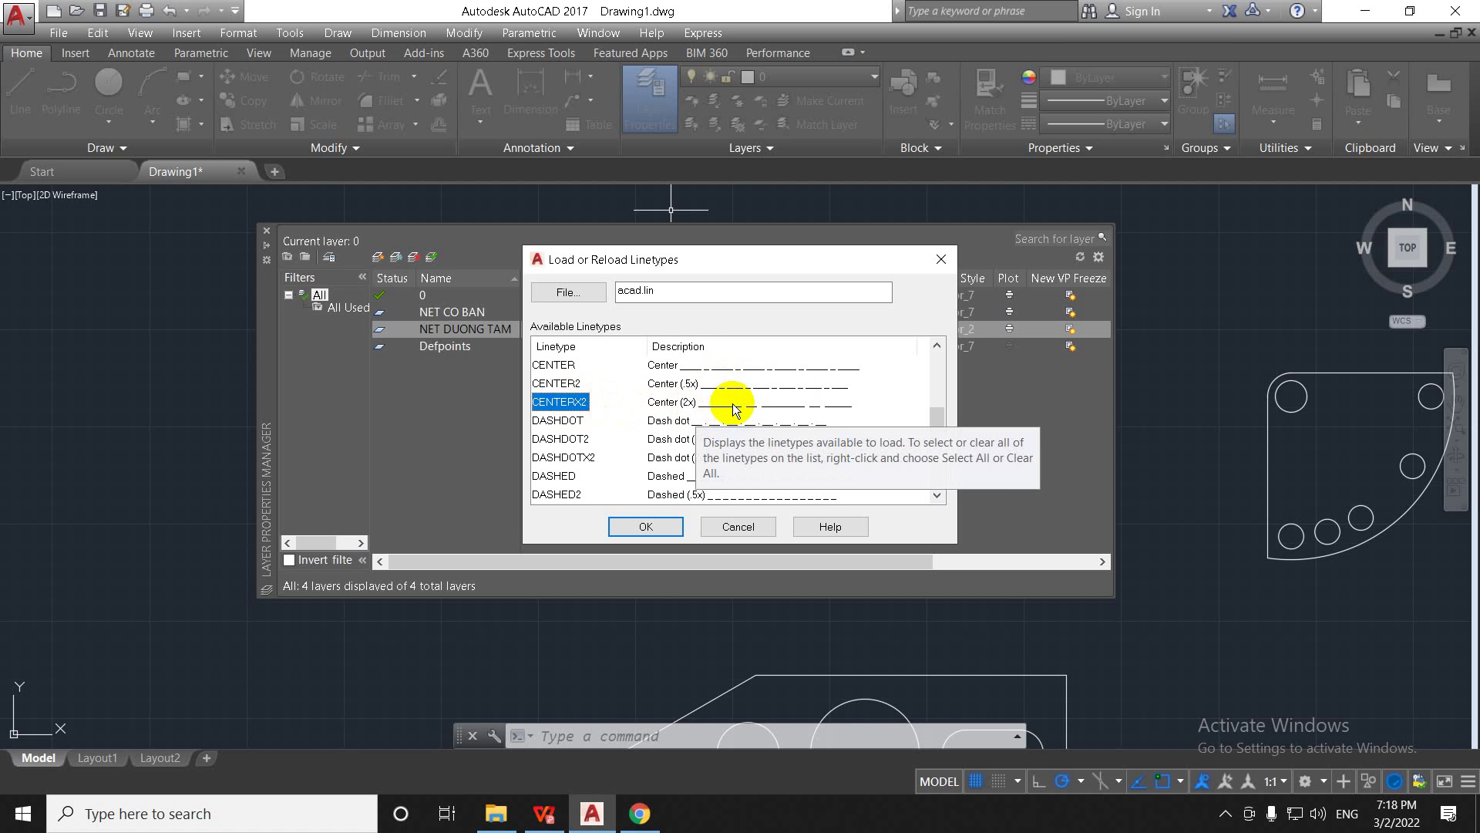
click(563, 362)
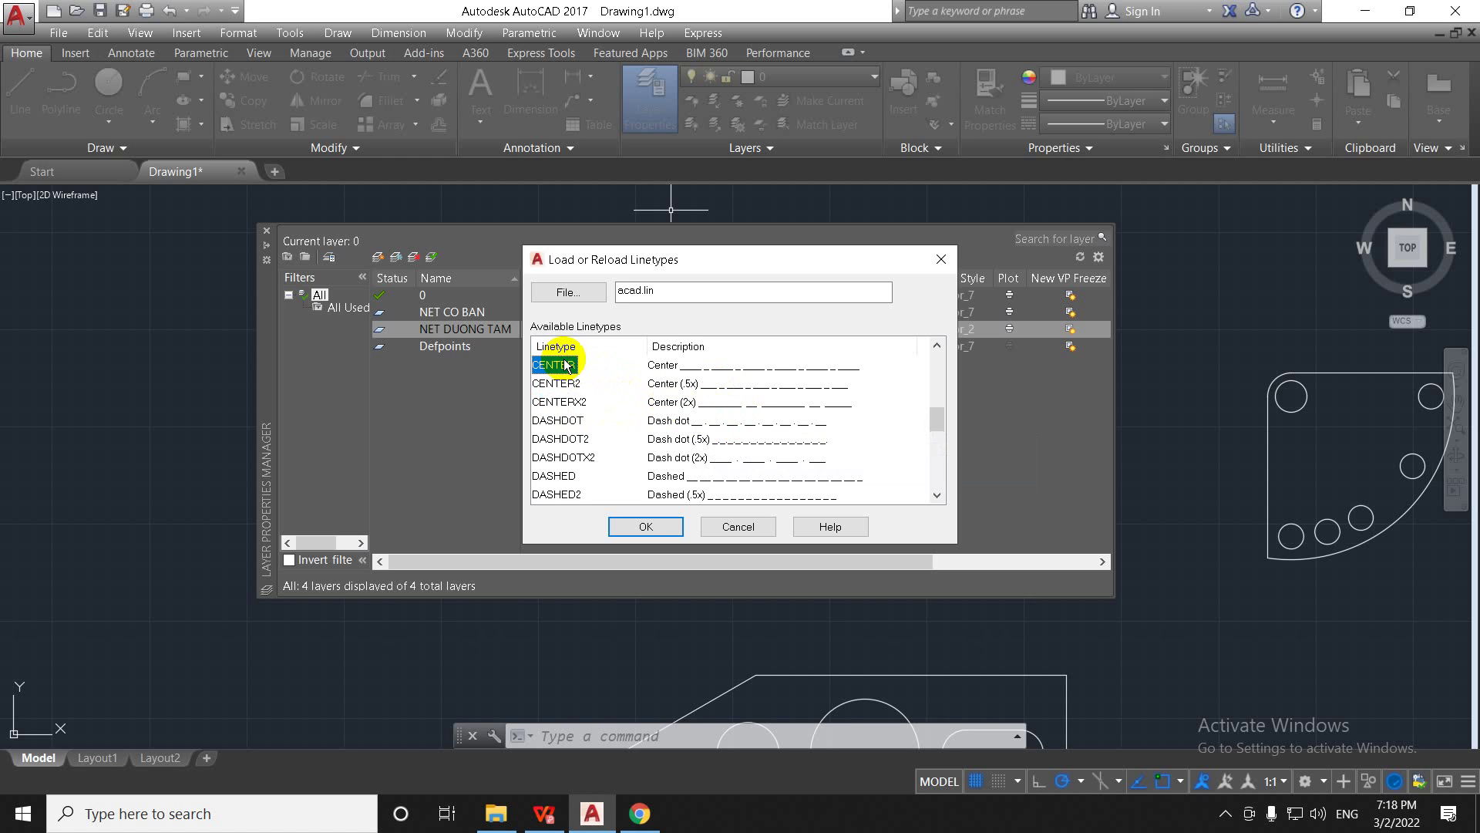
click(654, 527)
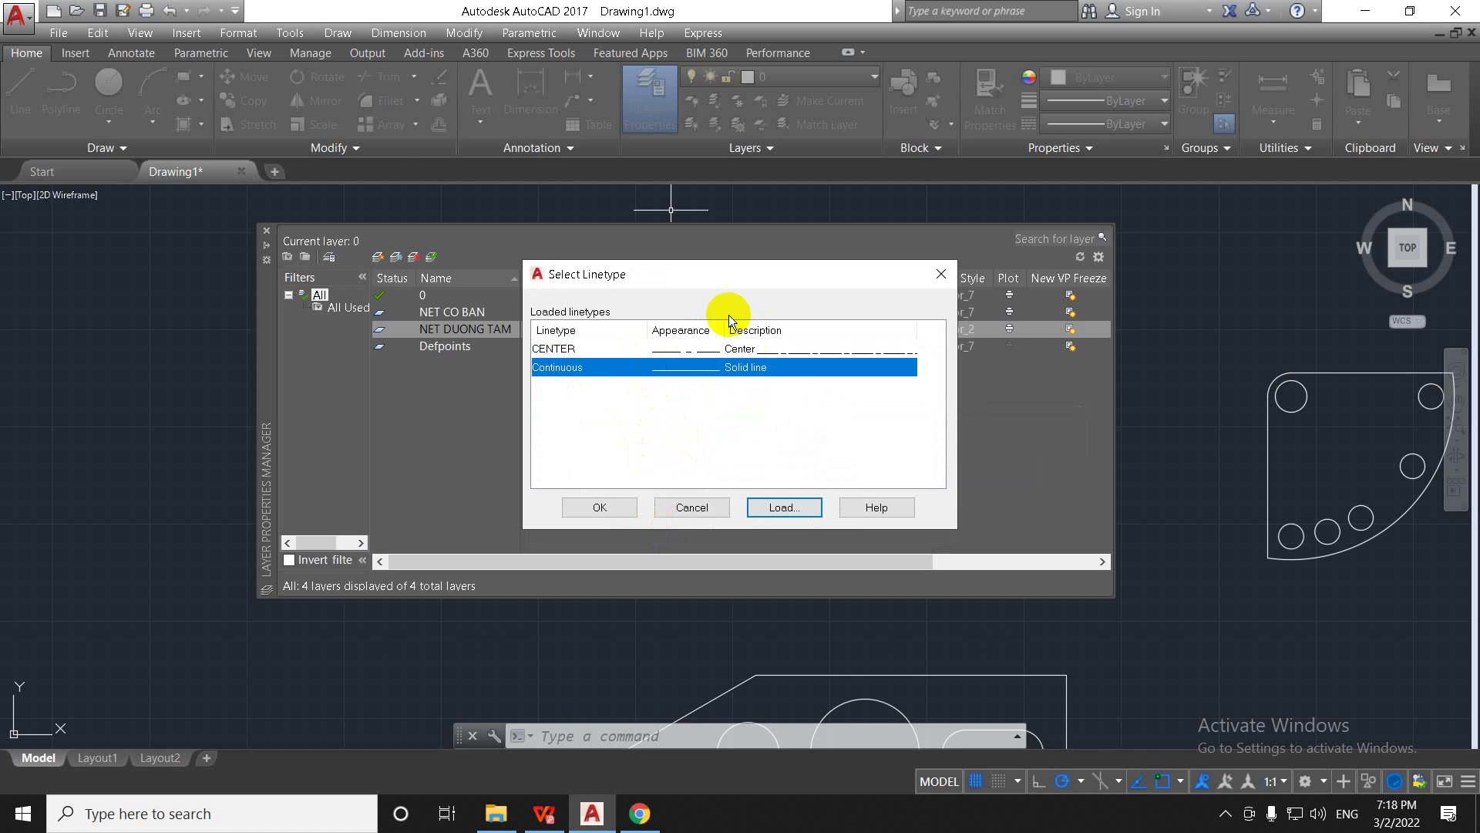
Step: Assign the loaded CENTER linetype to the NET DUONG TAM layer
click(613, 349)
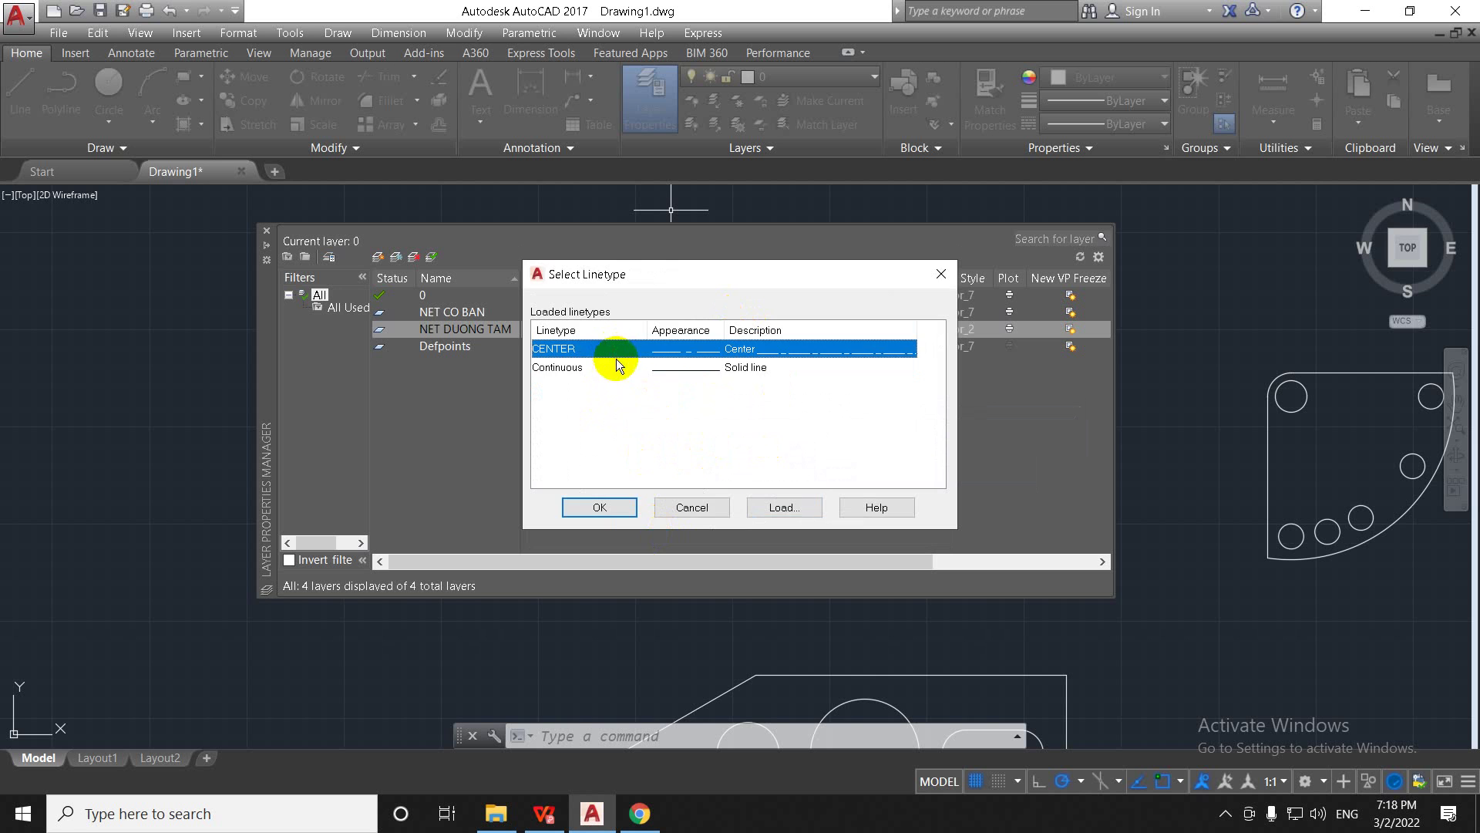
click(601, 506)
click(735, 327)
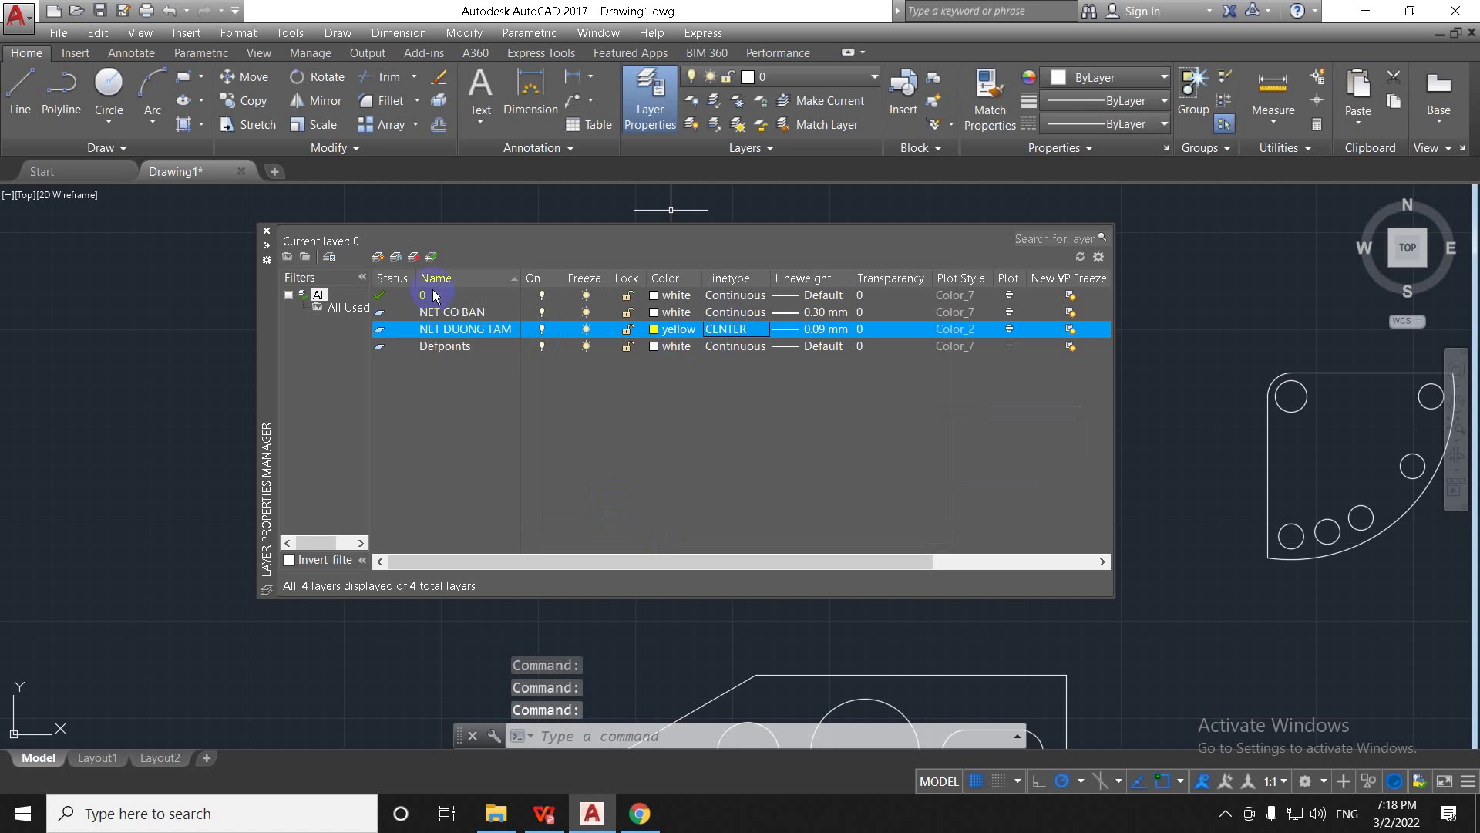
Step: Create a third new layer named NET KICH THUOC
click(377, 257)
text(NE)
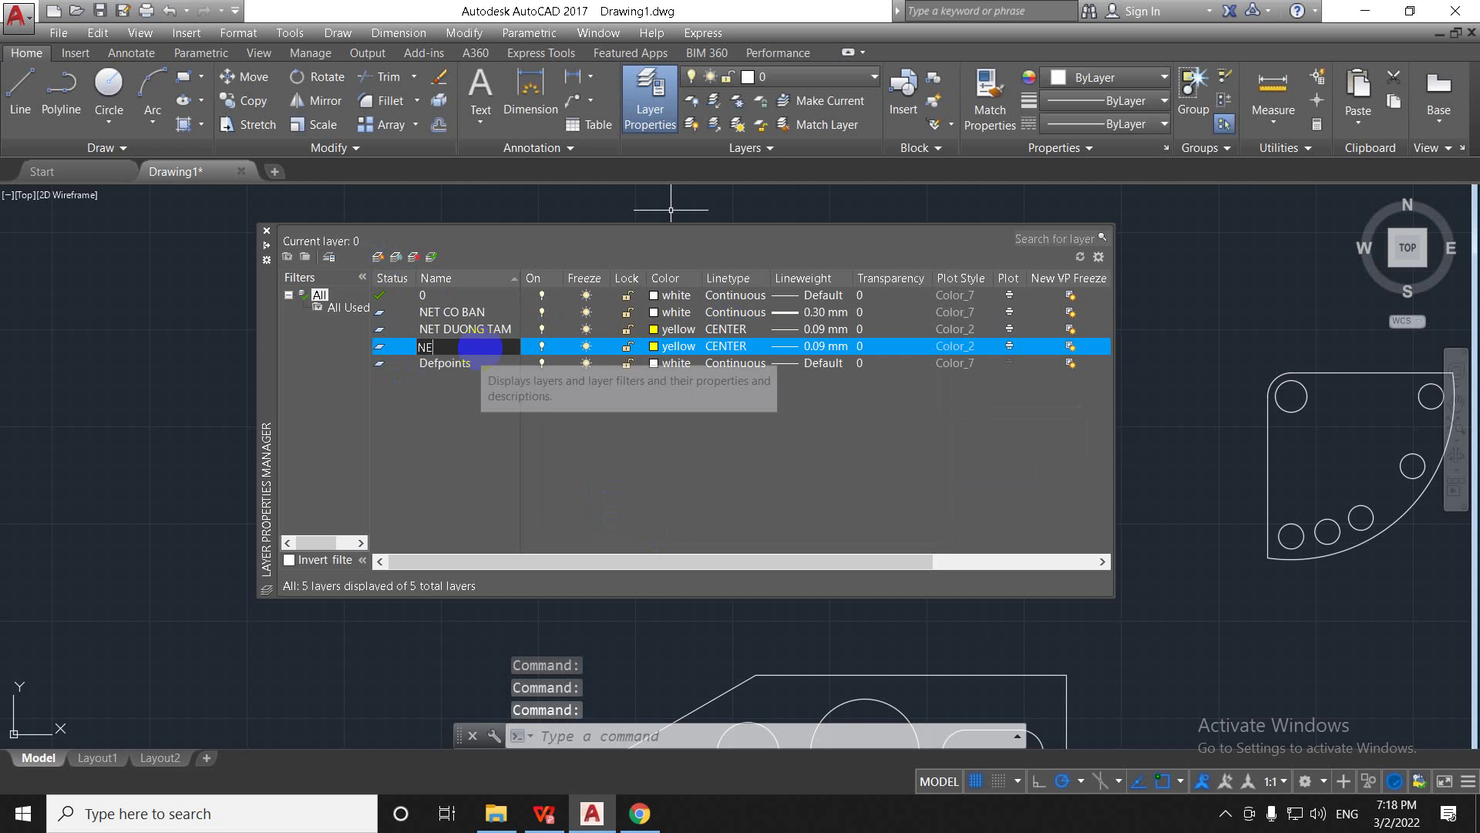
text(T KICH THUOC)
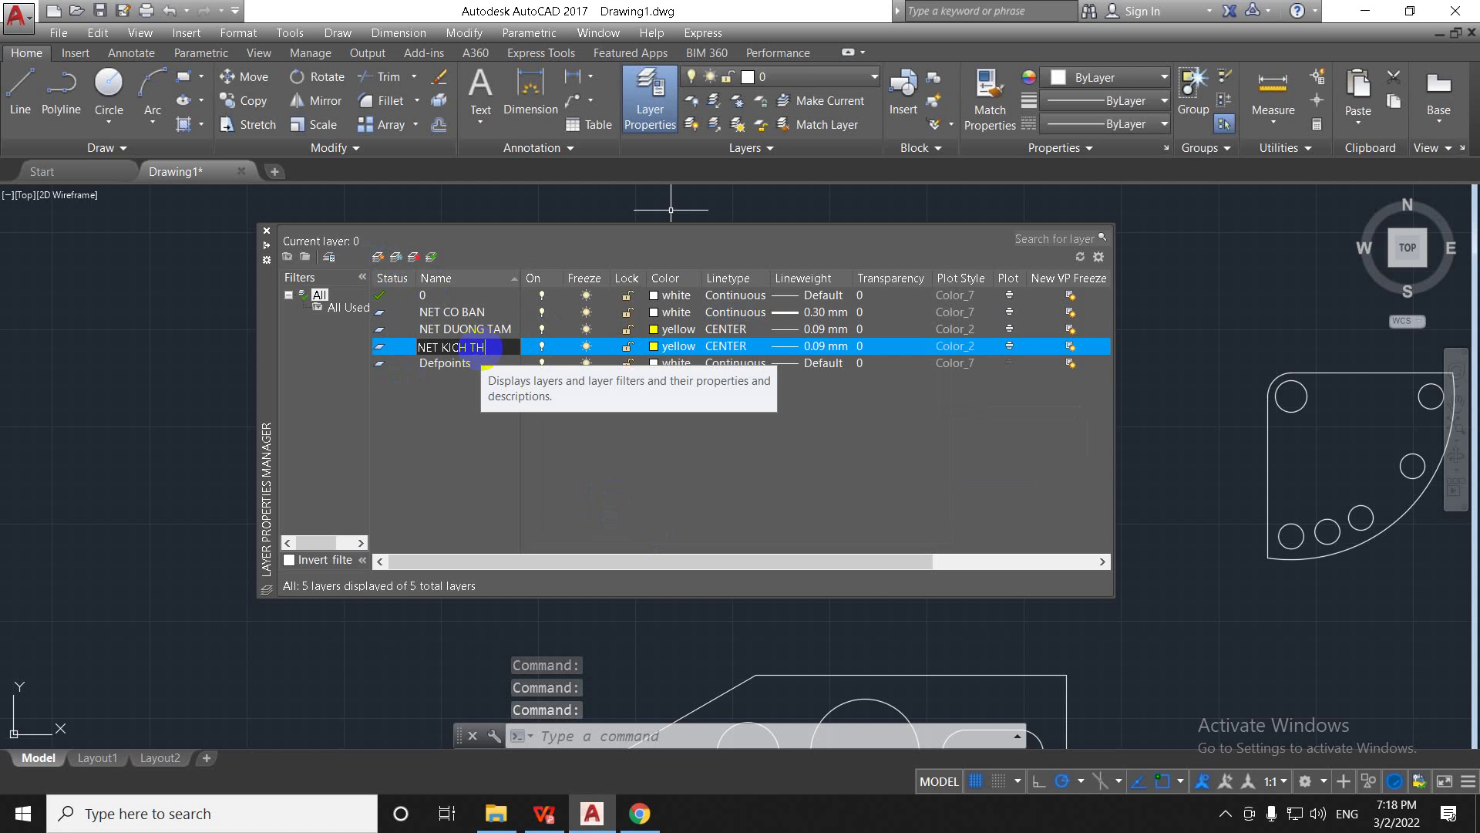
click(483, 353)
click(606, 349)
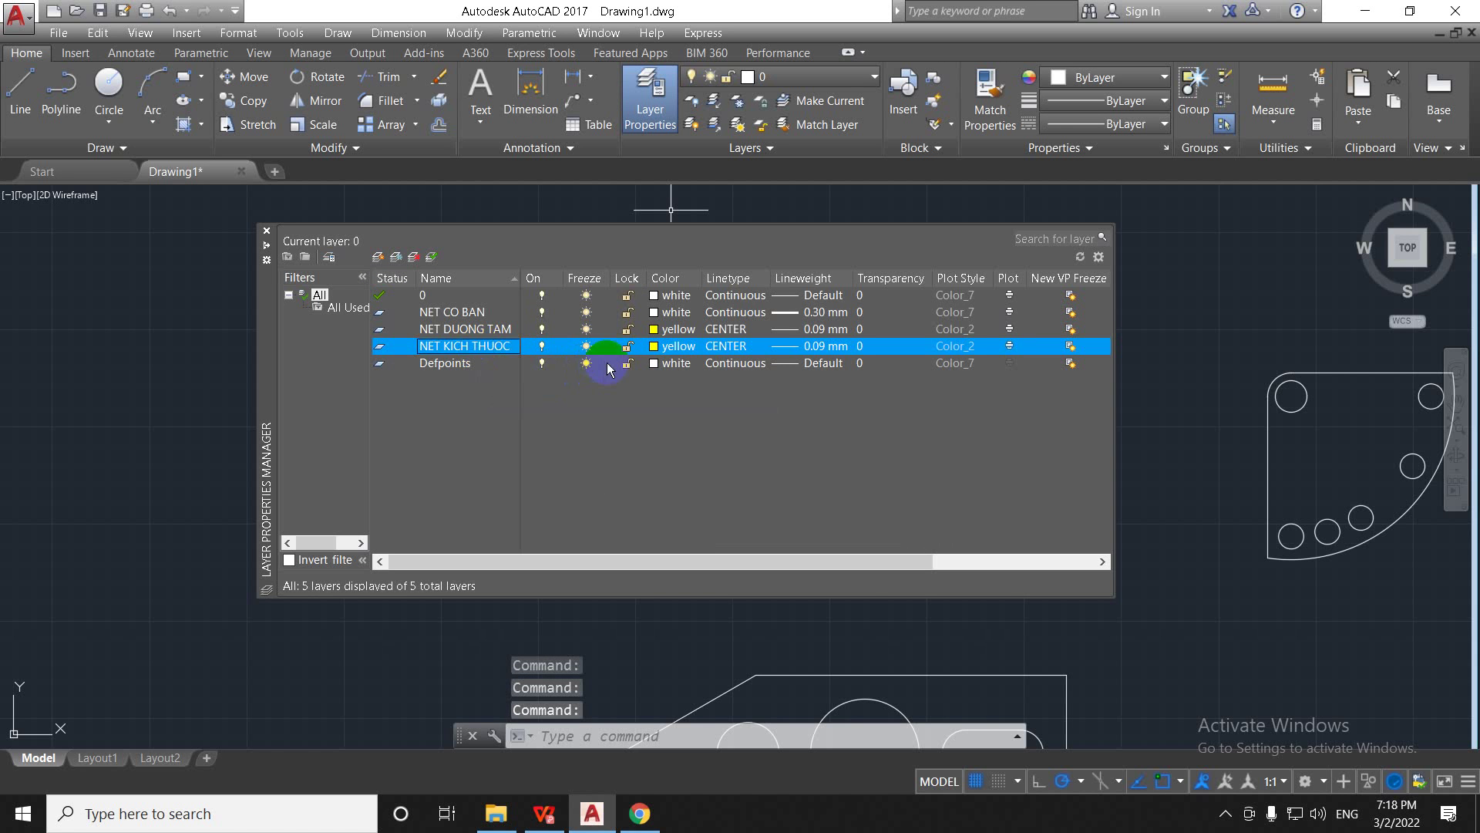
Step: Set the NET KICH THUOC layer's color to cyan and its linetype to Continuous
click(658, 347)
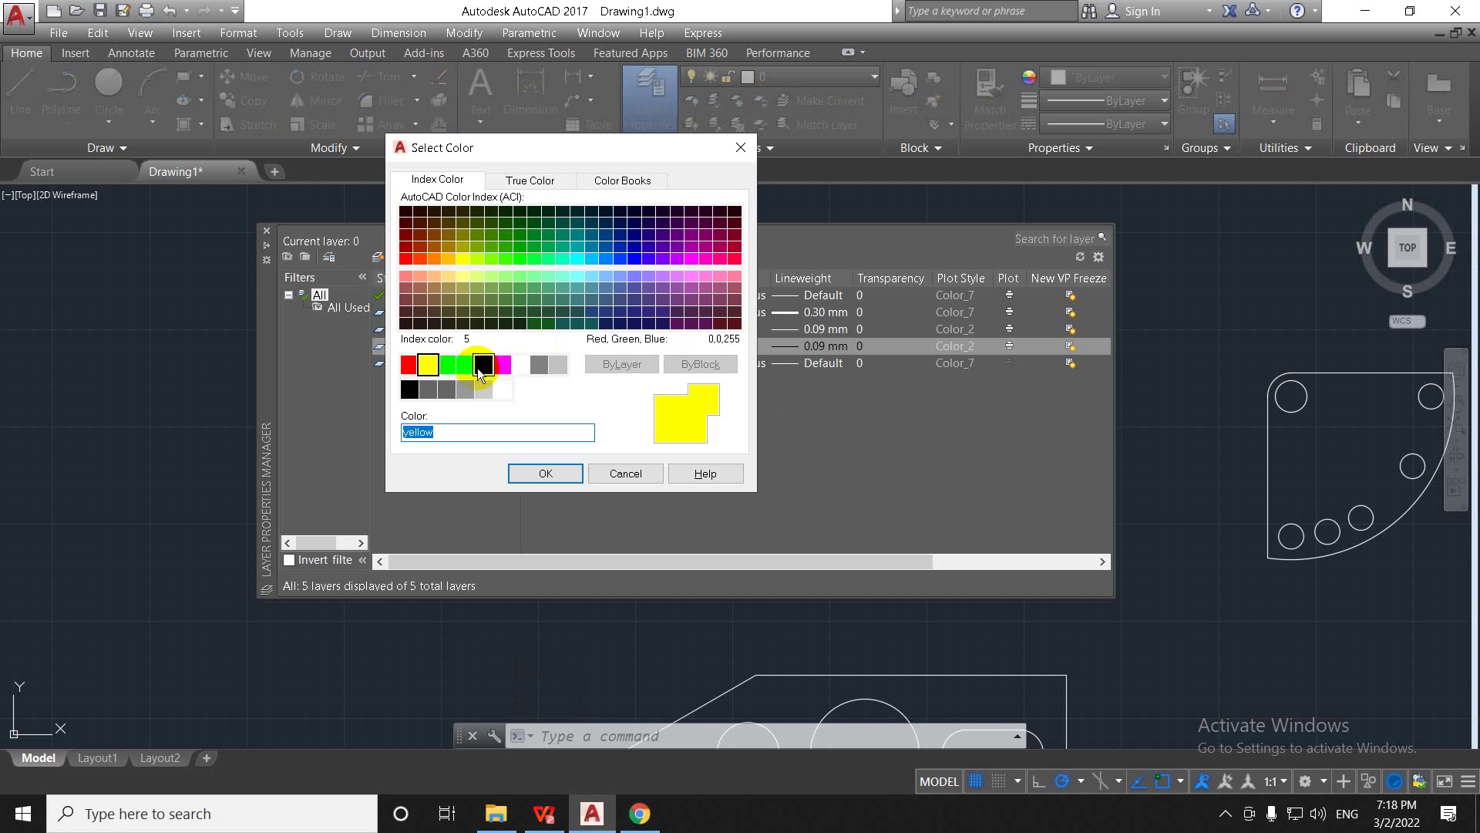
click(465, 364)
click(543, 473)
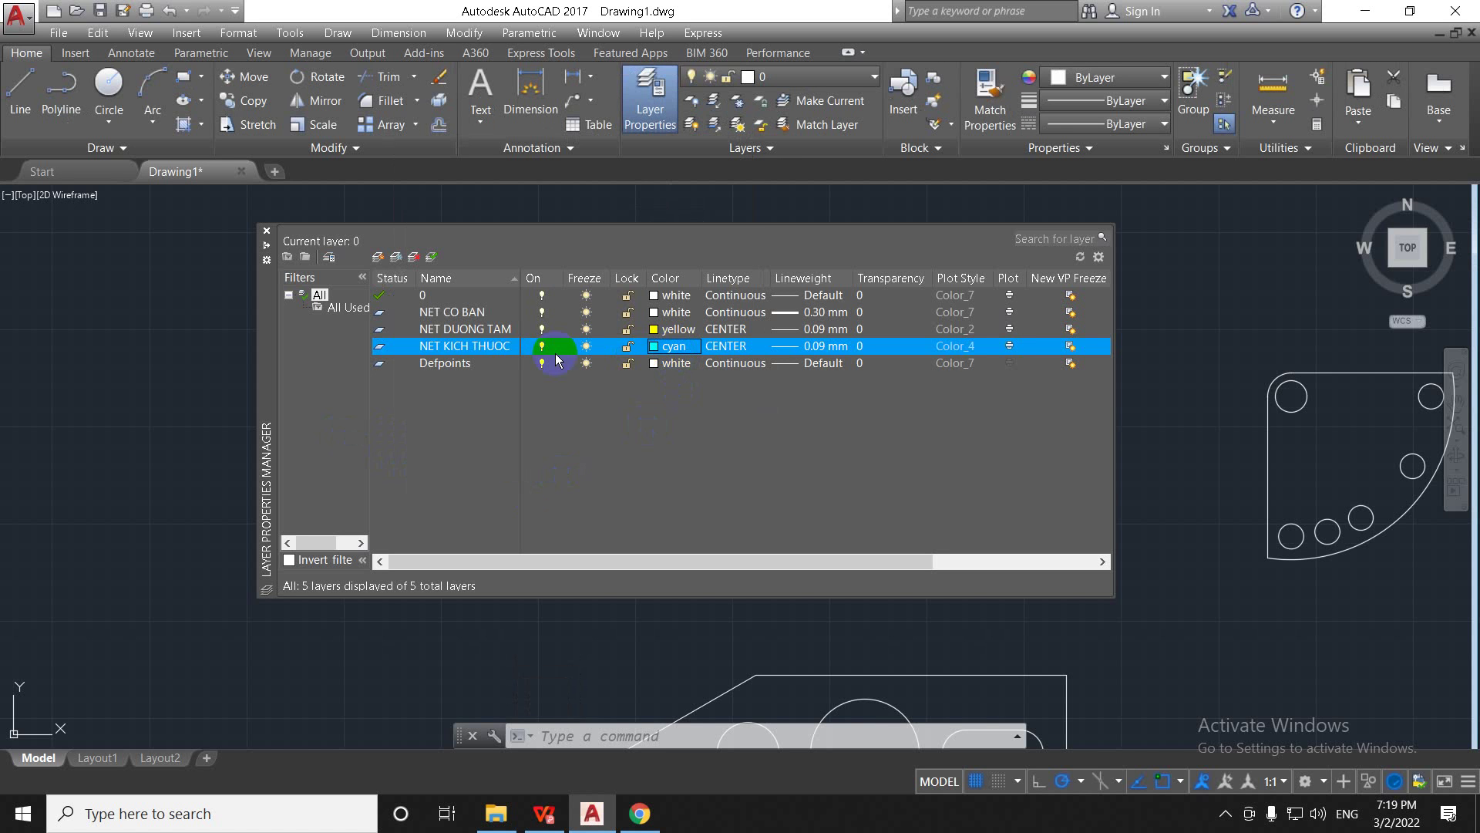
click(723, 345)
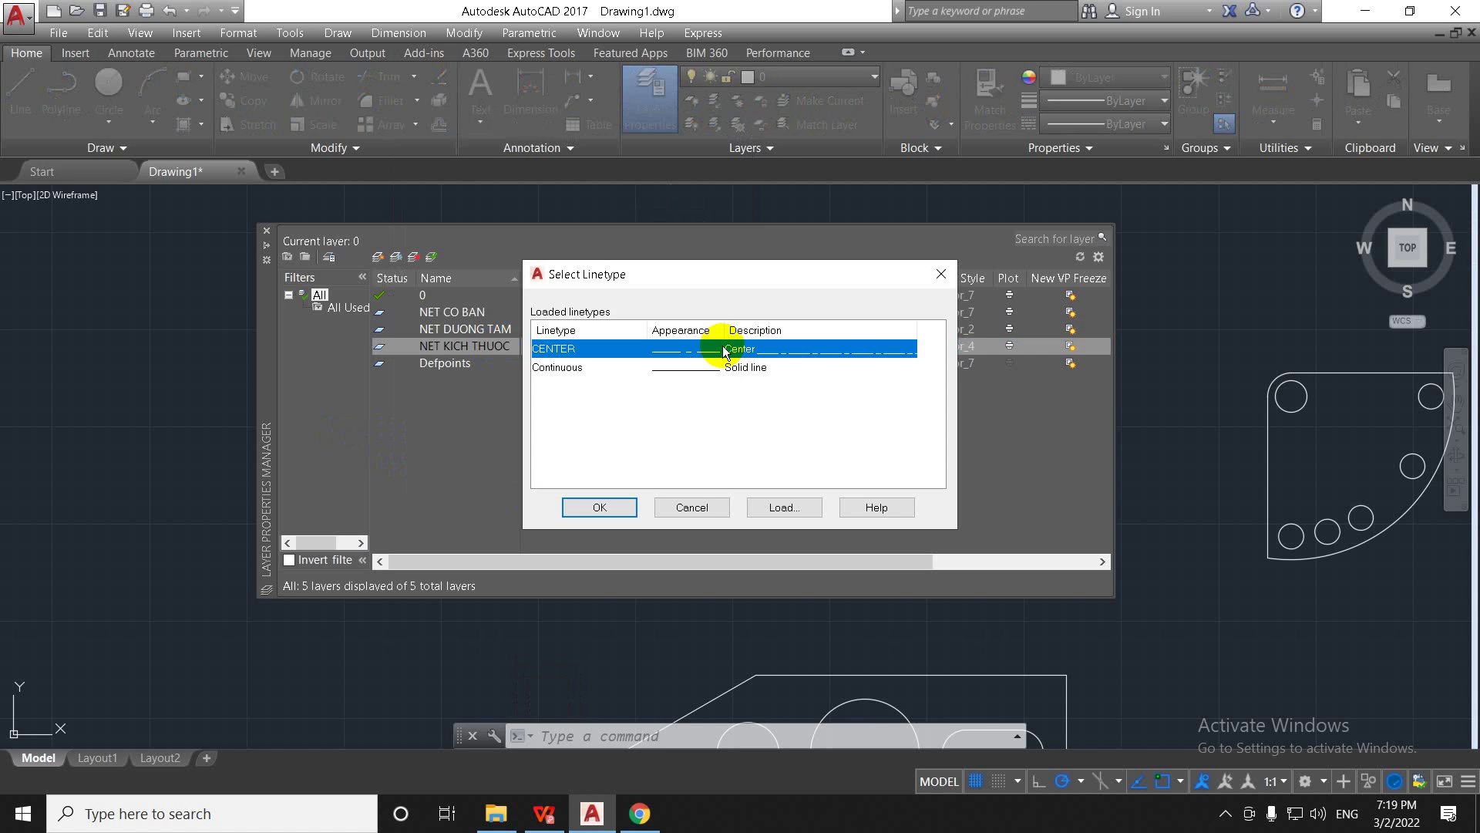
click(691, 367)
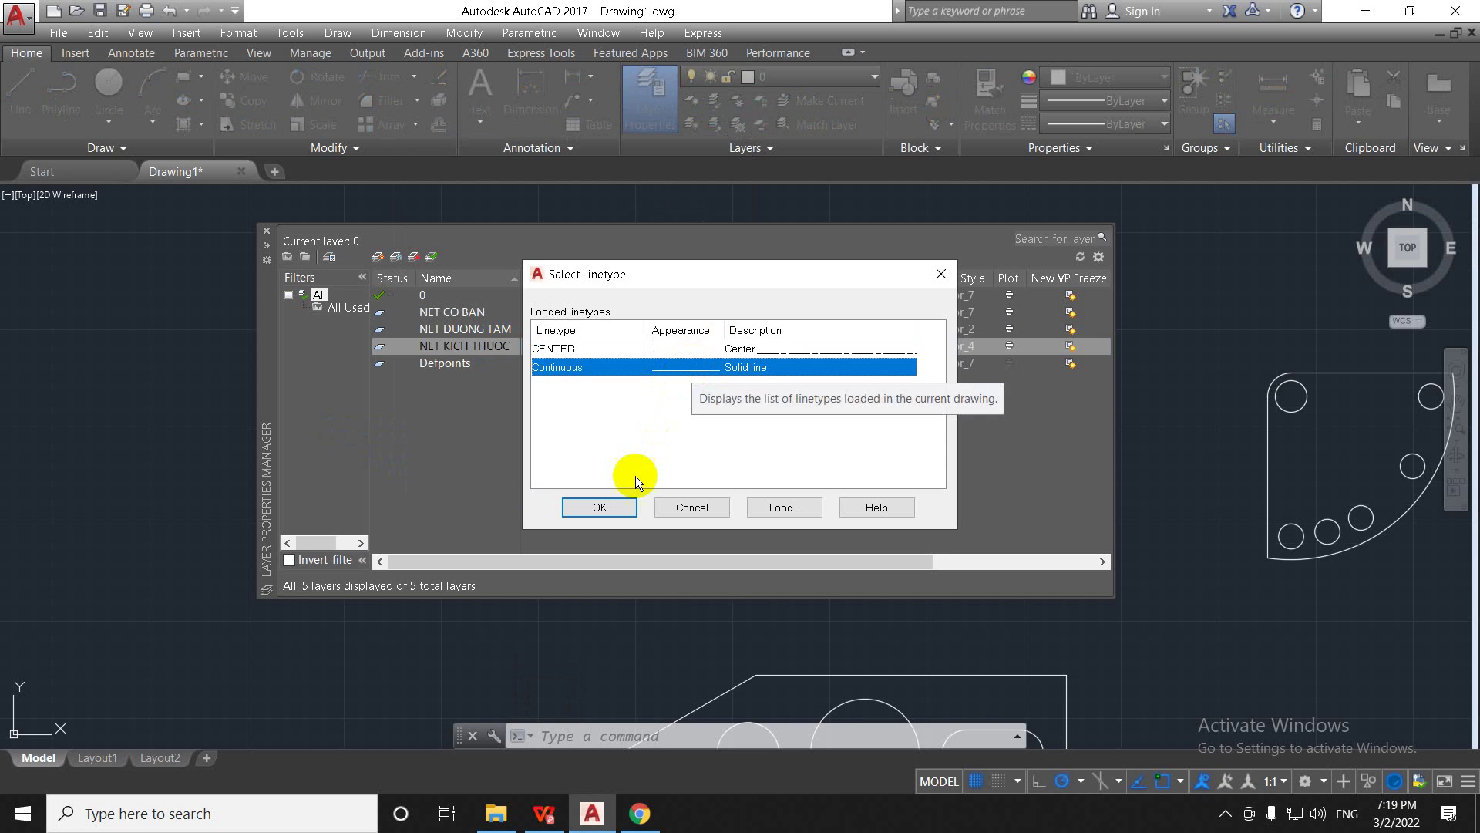
click(609, 506)
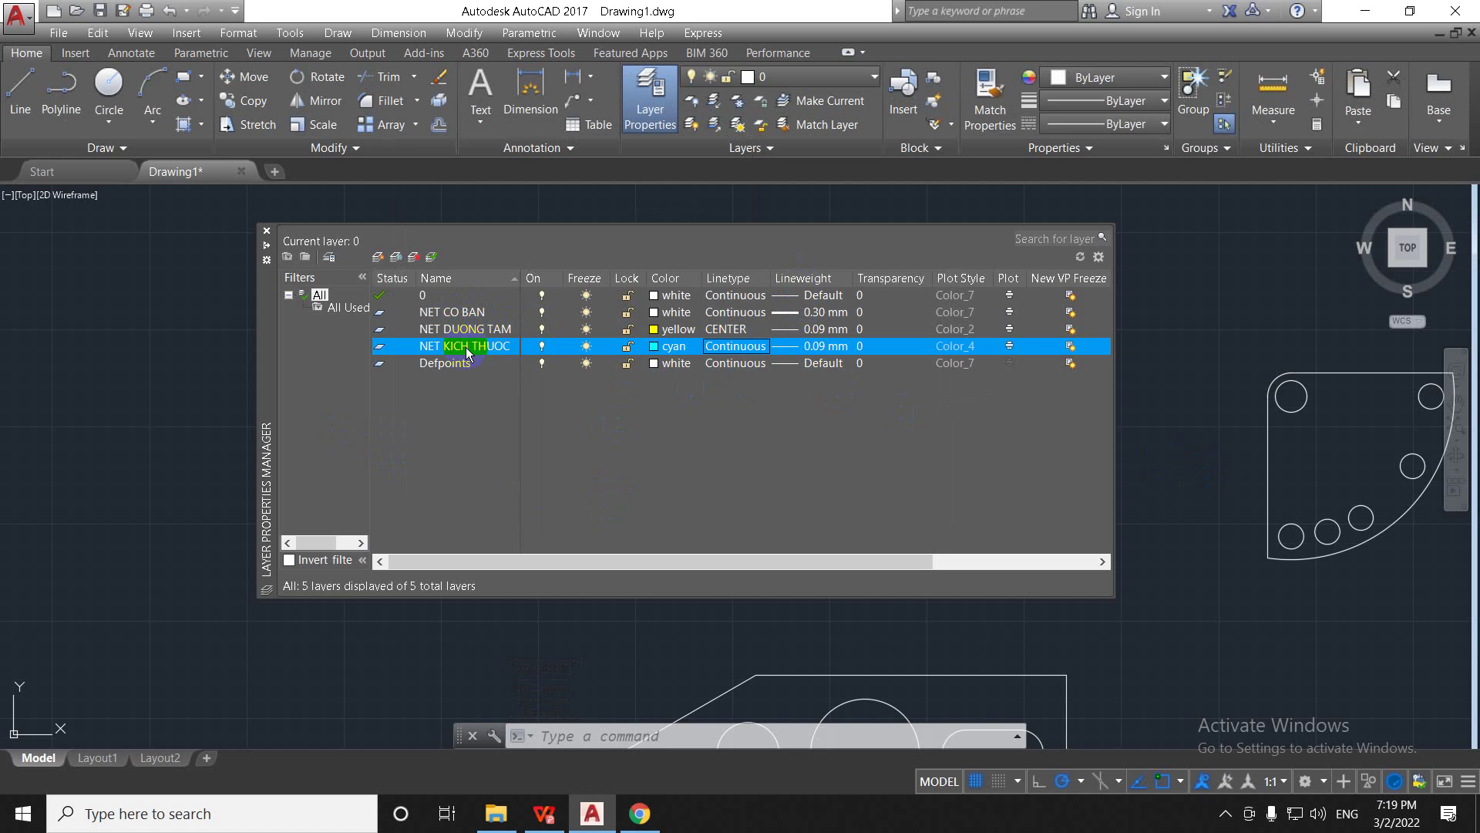
click(266, 230)
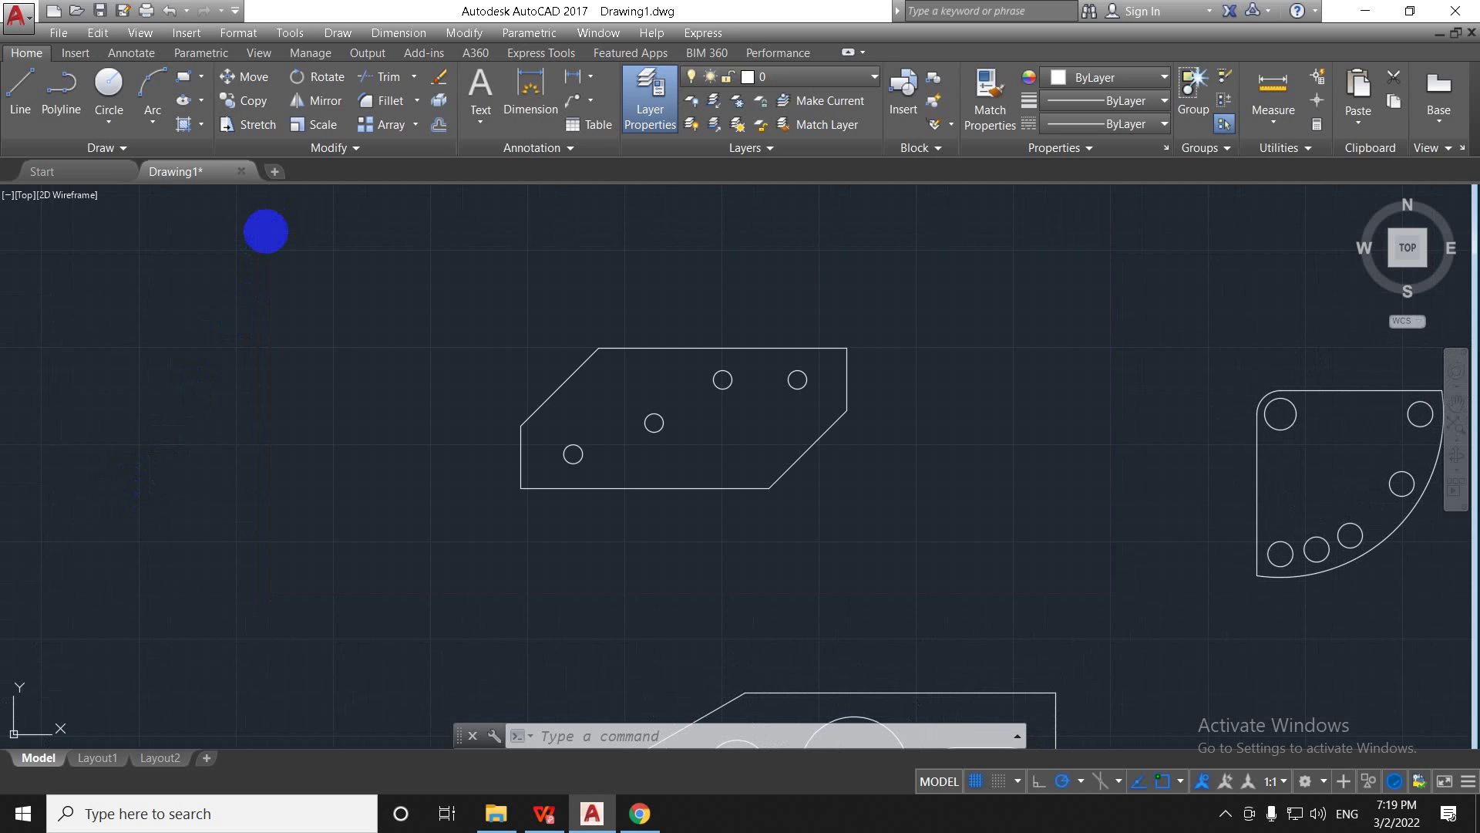
Step: Move the outline and four holes of the chamfered plate above the pointed part to the NET CO BAN layer
click(869, 76)
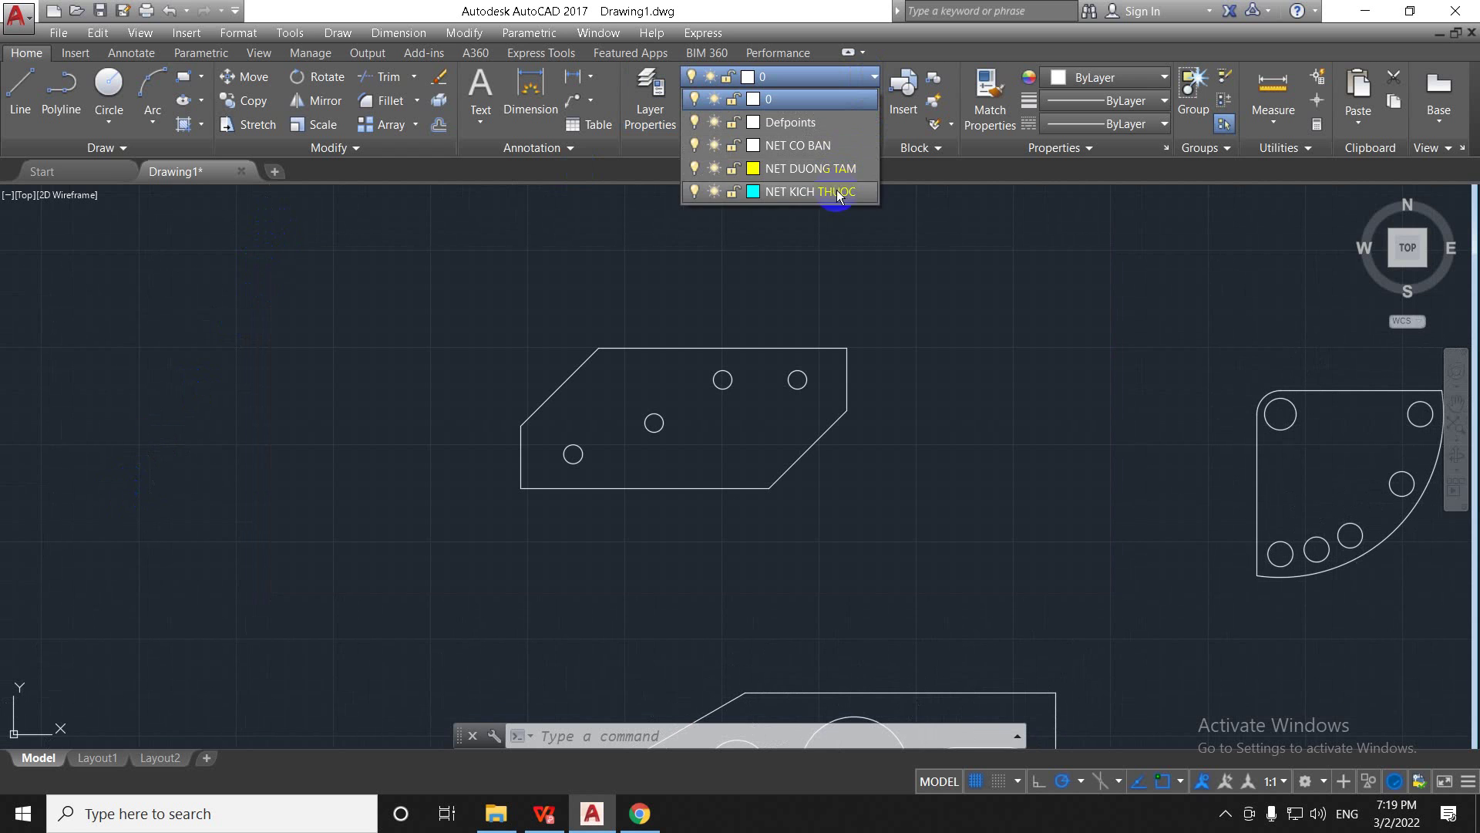
click(788, 249)
middle_drag(767, 278, 568, 248)
scroll(771, 423, down, 2)
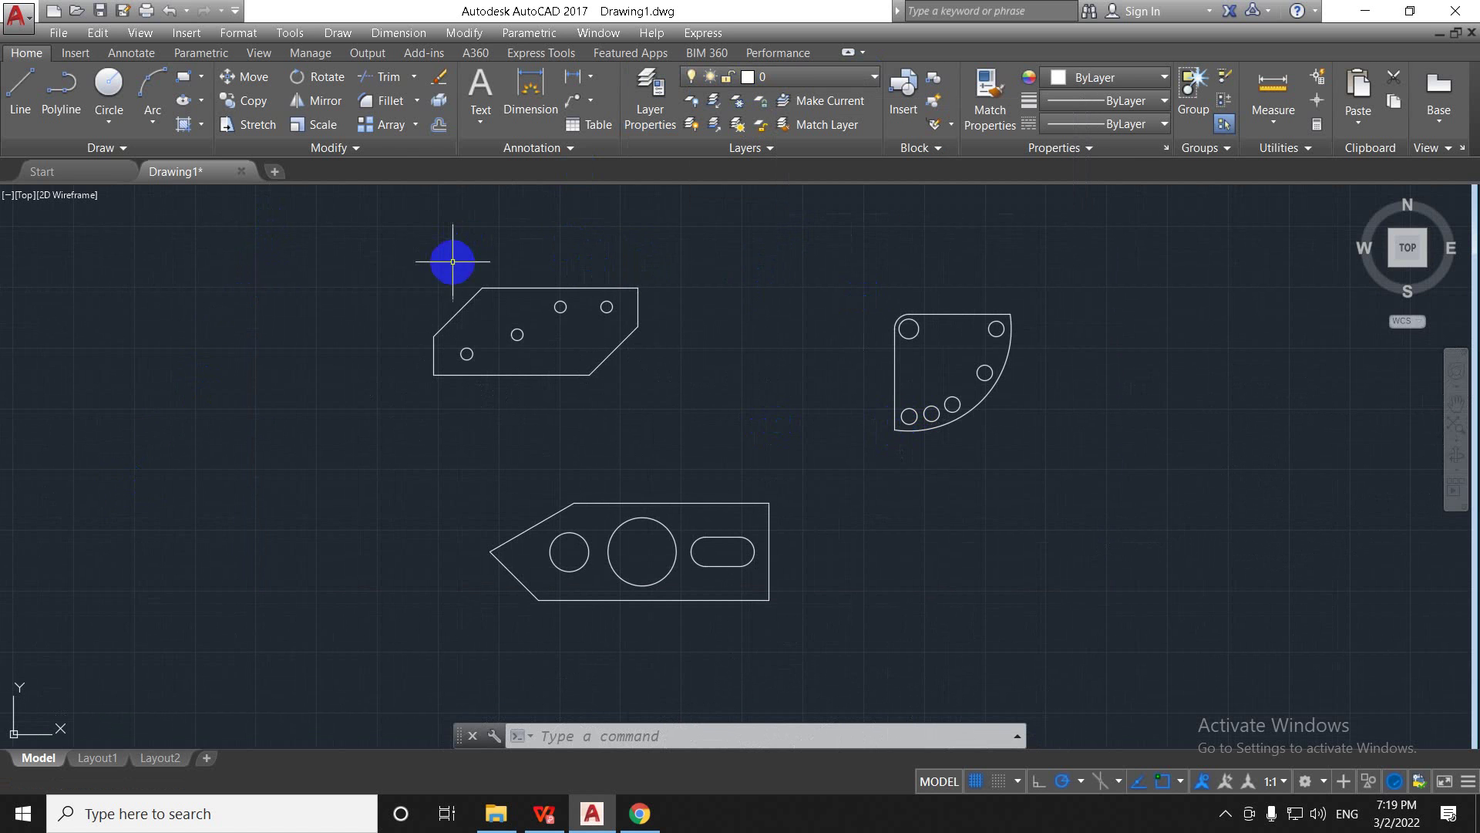
click(384, 208)
click(689, 407)
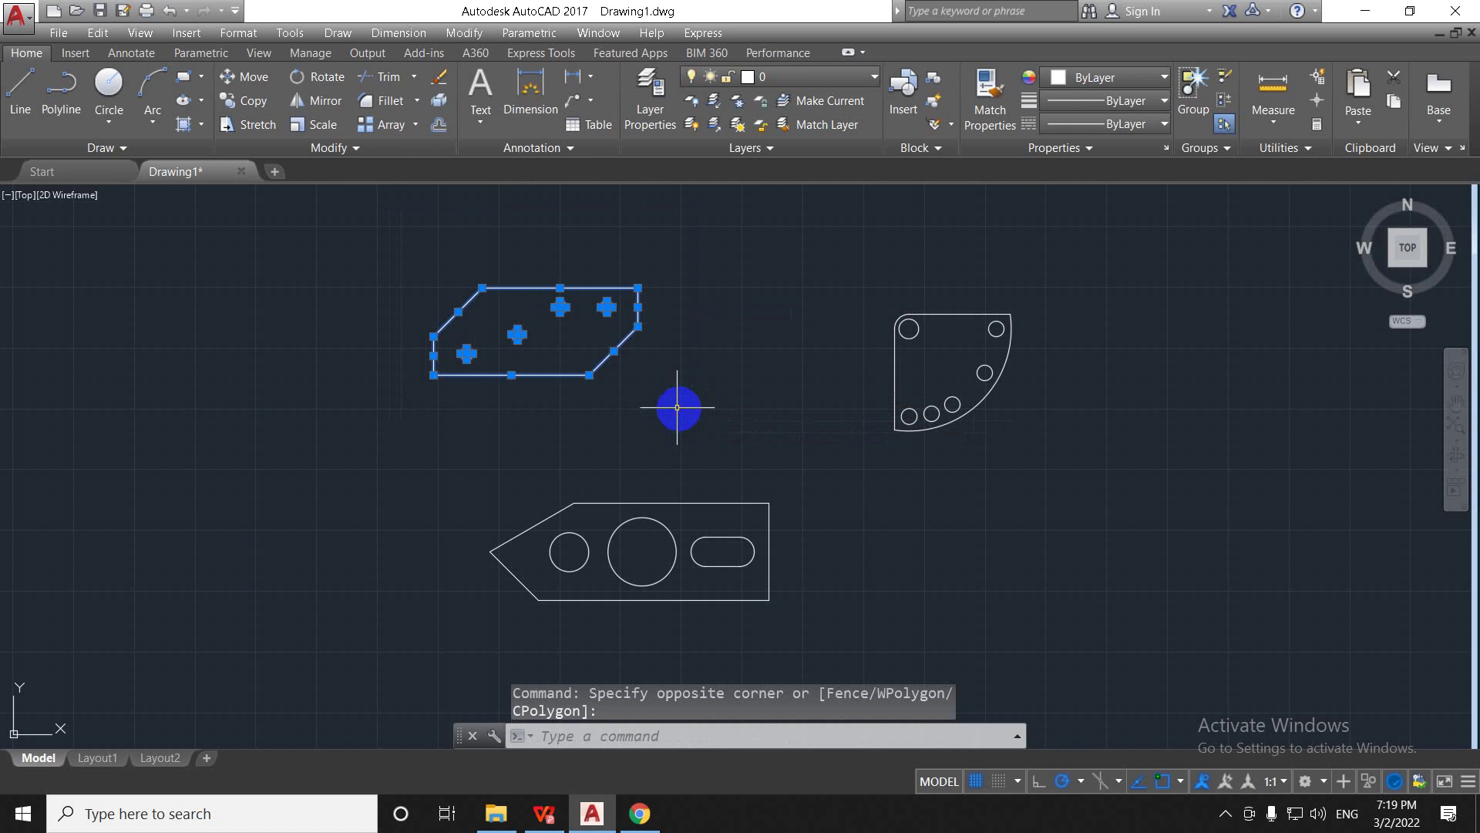
scroll(613, 374, up, 2)
middle_drag(611, 373, 828, 462)
click(869, 77)
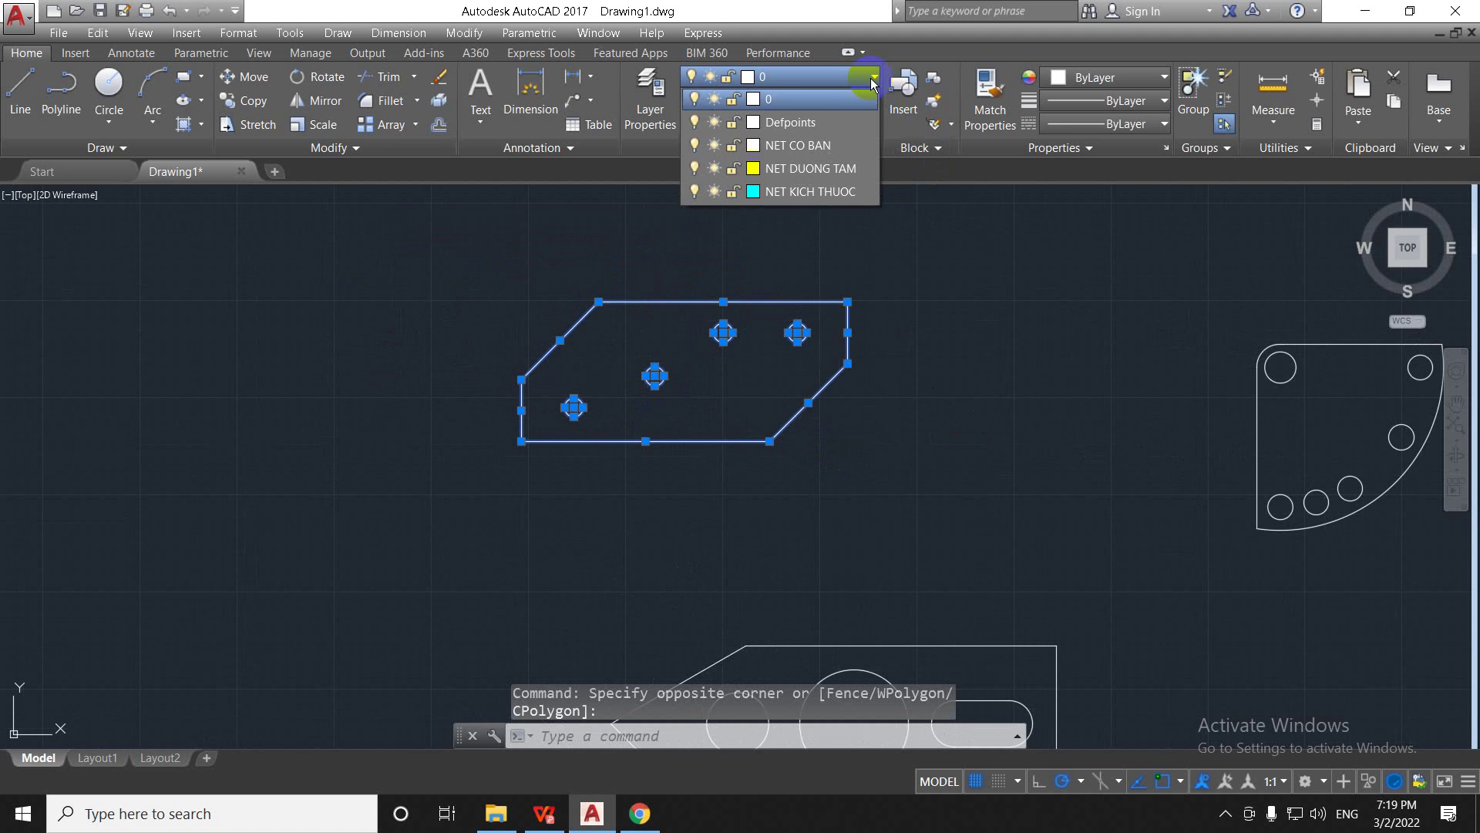
click(820, 144)
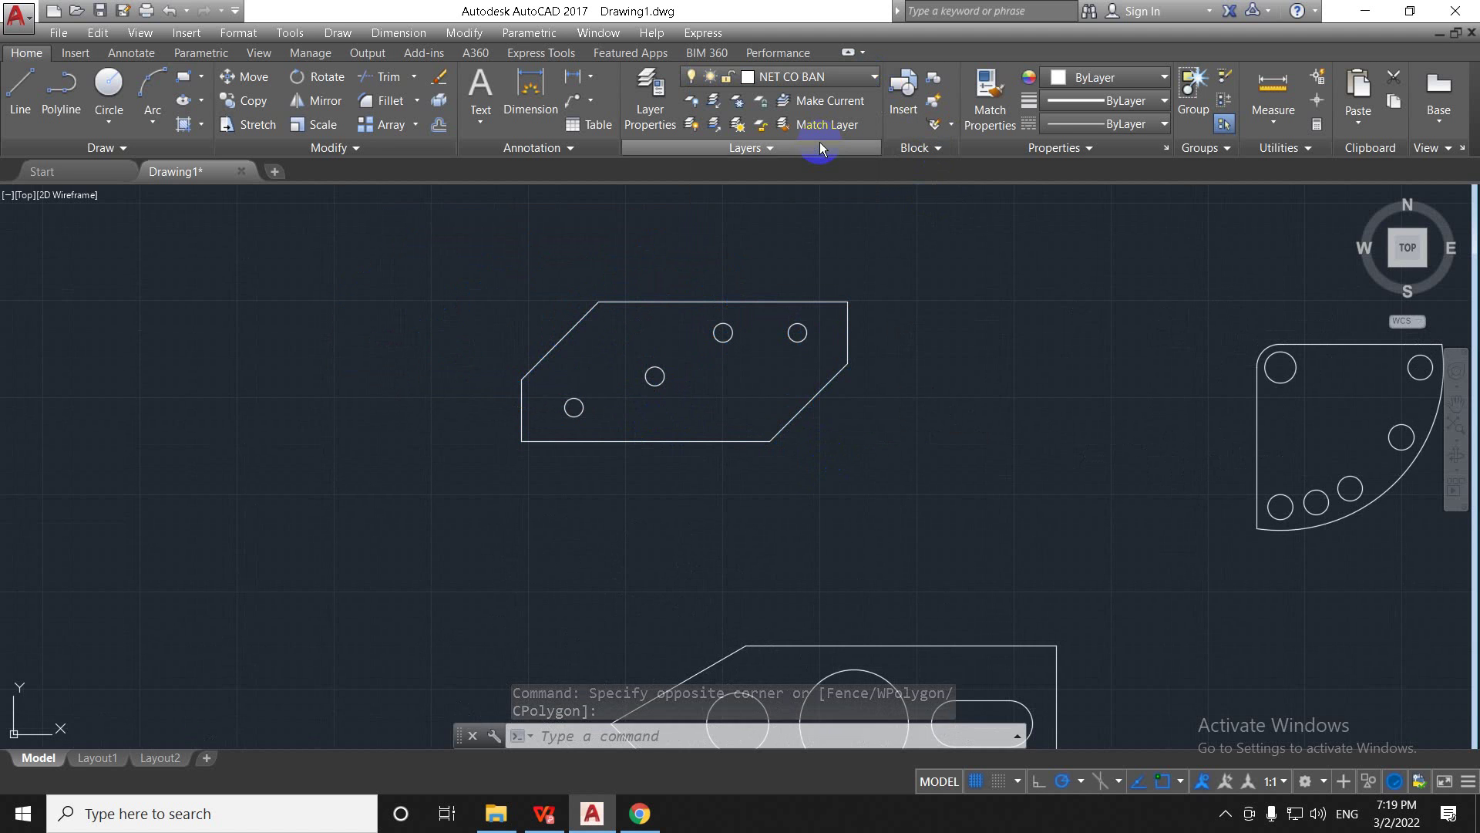
click(820, 77)
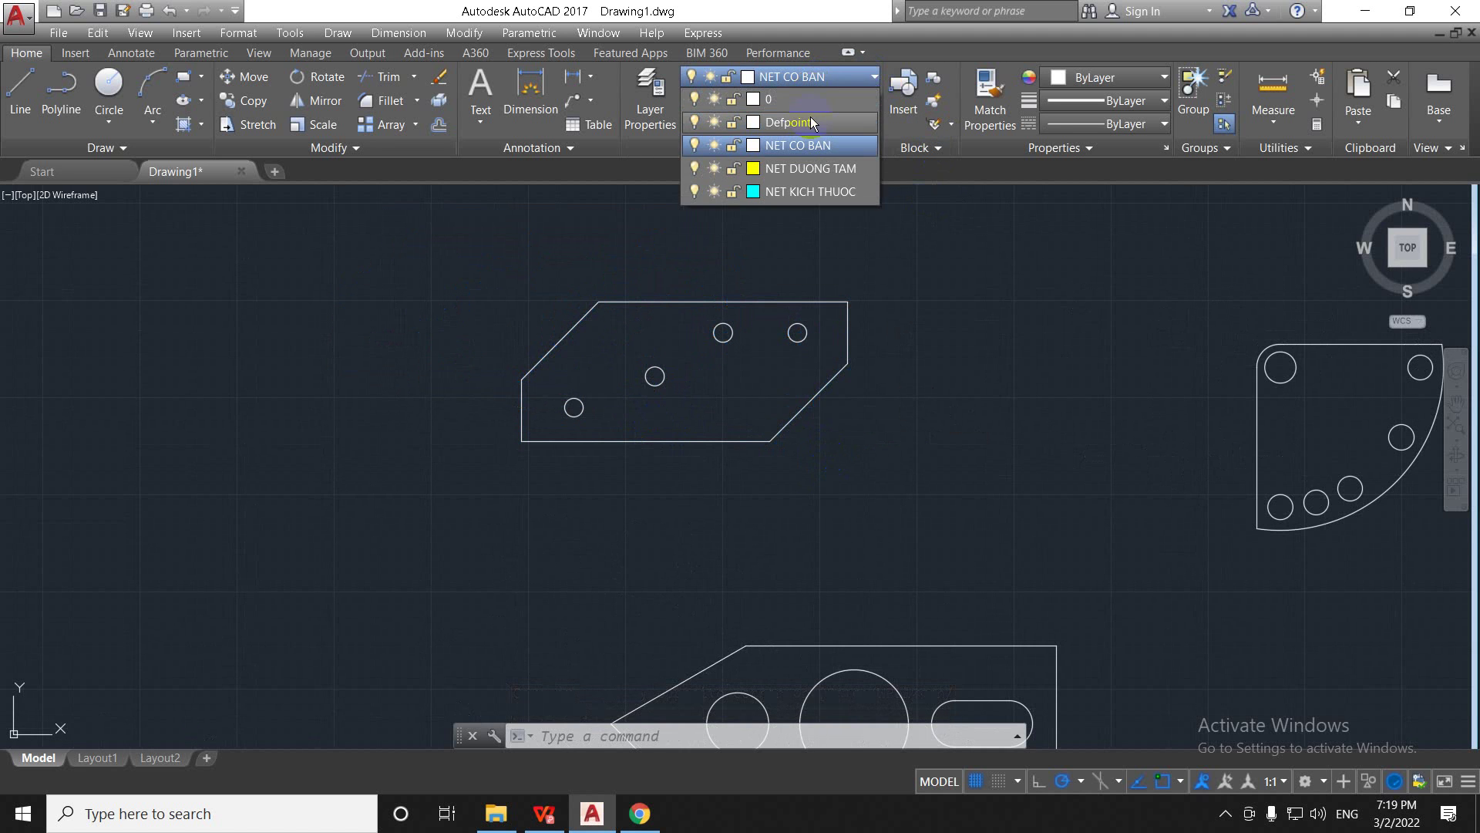
click(806, 146)
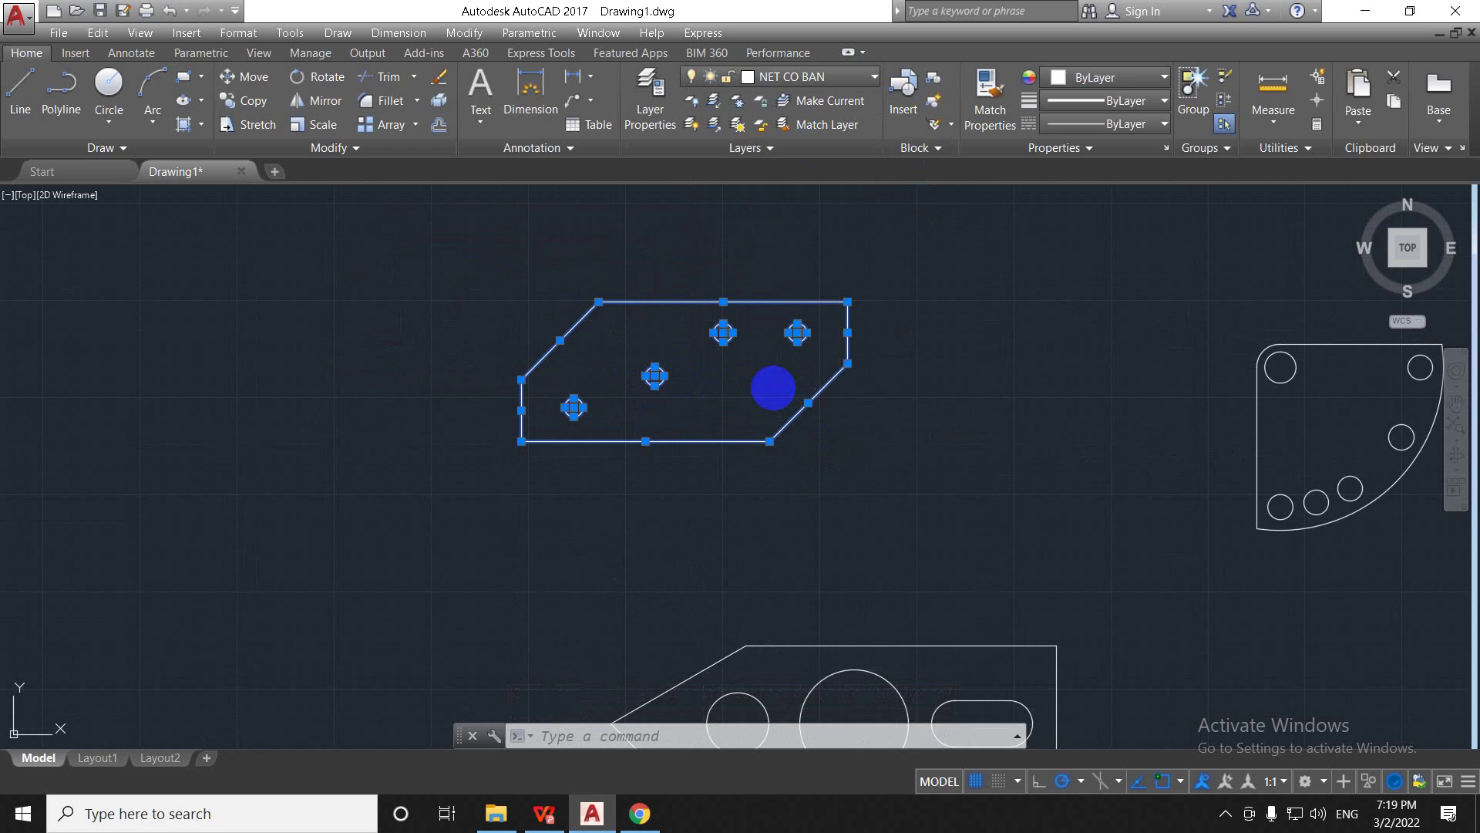
click(773, 387)
key(Escape)
Step: Check the NET CO BAN layer's lineweight in the layer properties
click(650, 98)
click(450, 330)
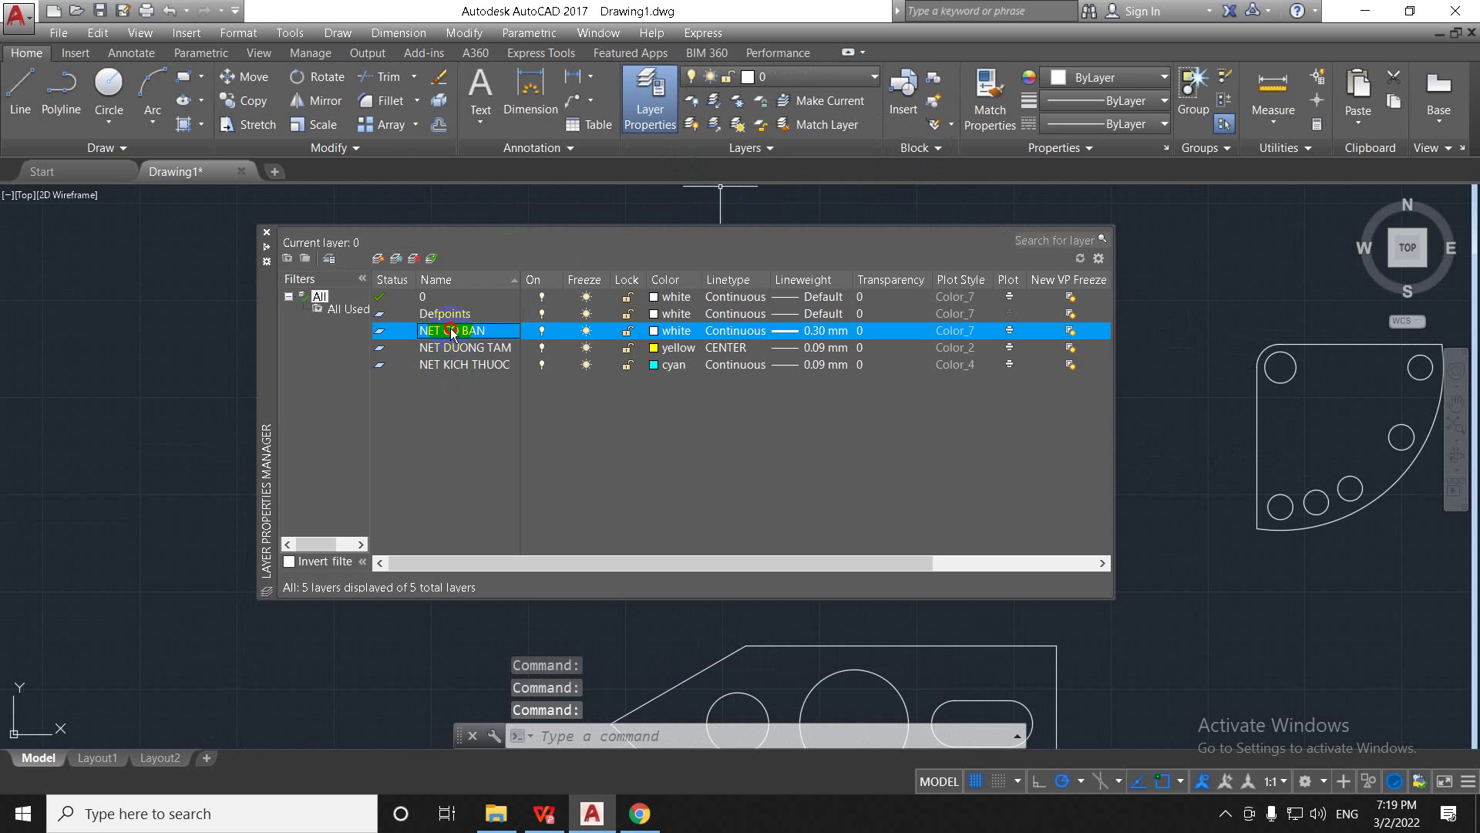
click(787, 332)
click(267, 234)
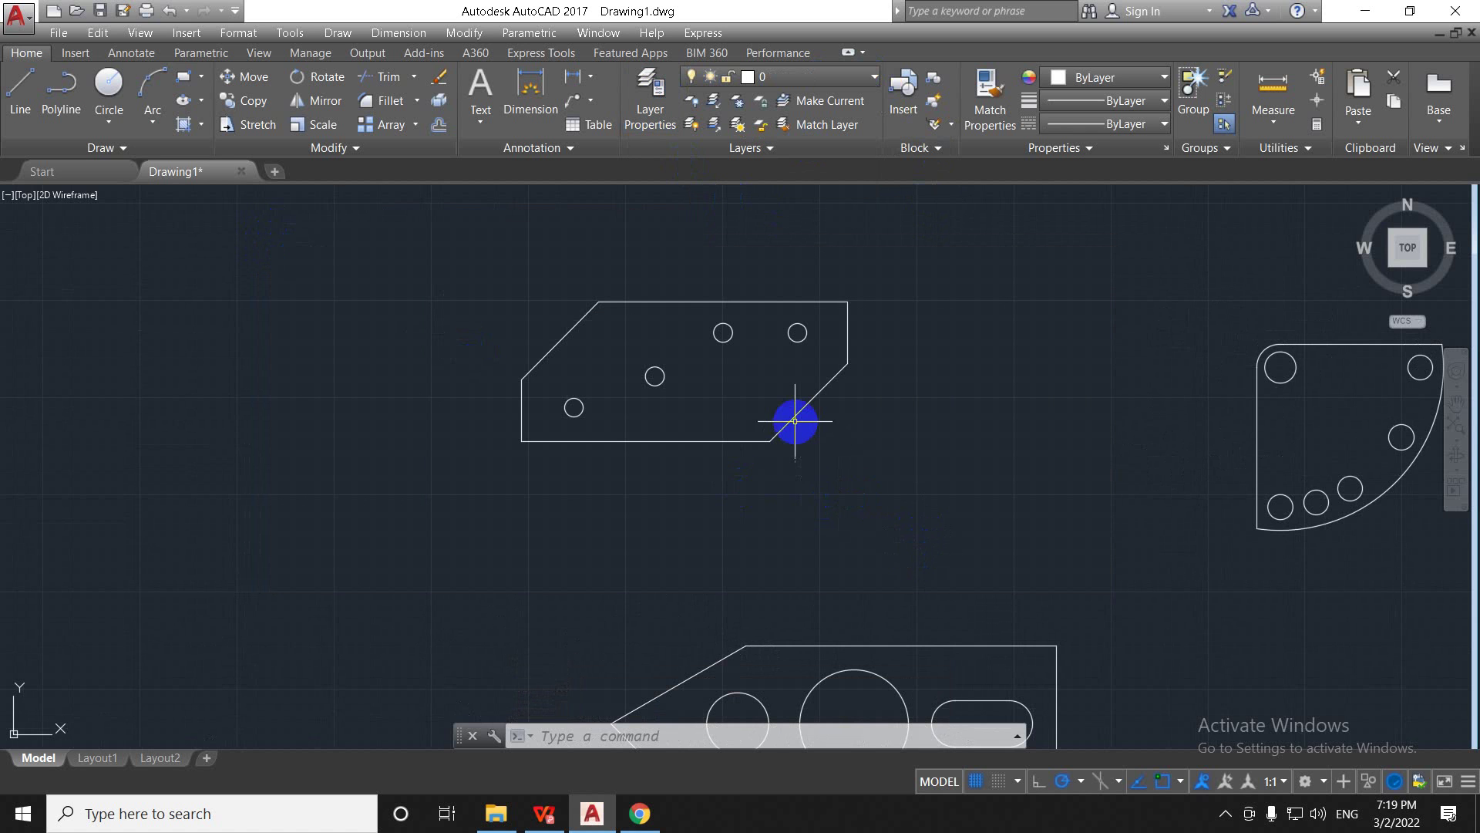
Step: Add the LineWeight display toggle to the status bar
click(1470, 784)
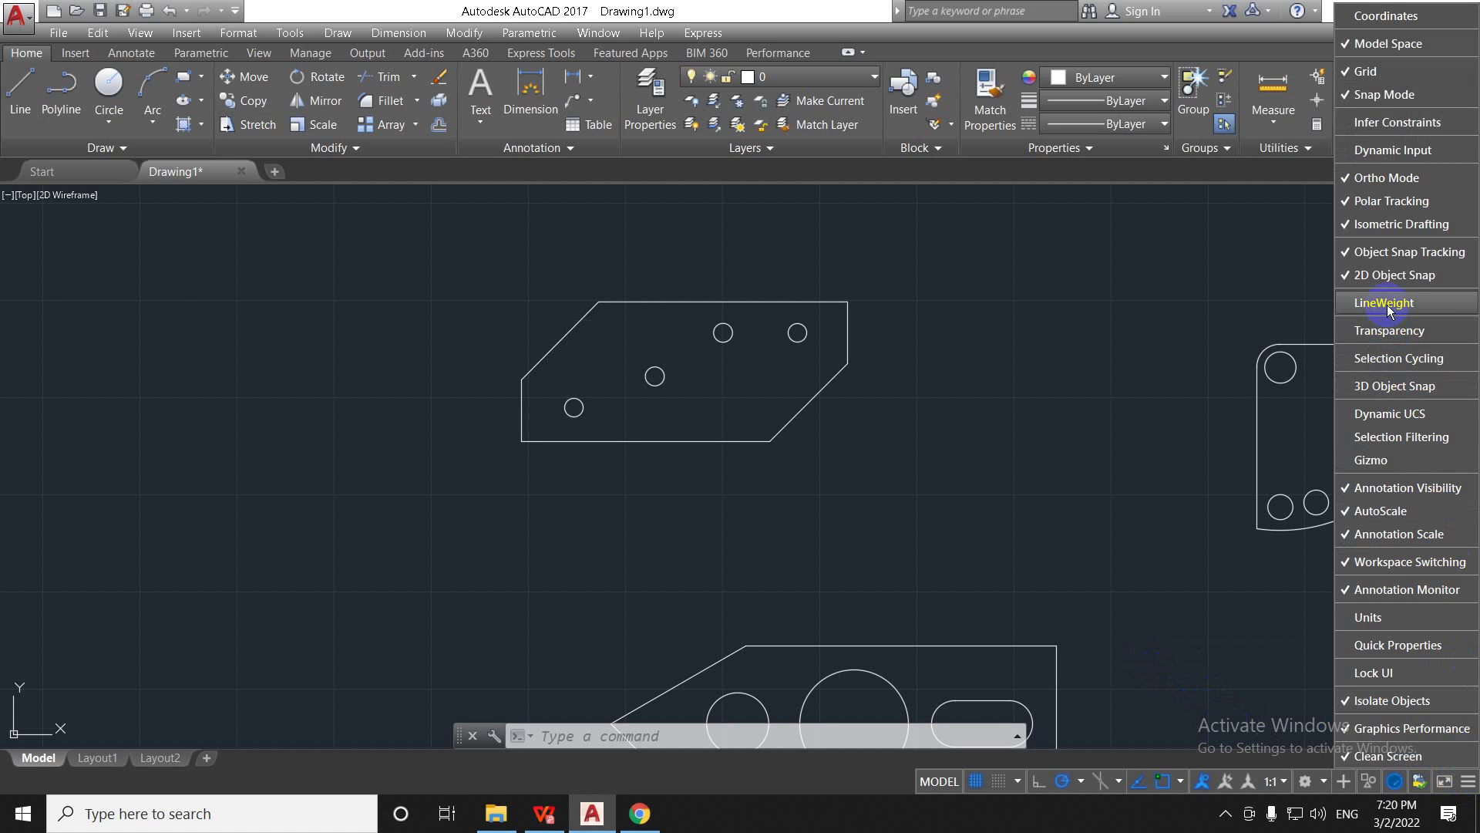
click(1344, 303)
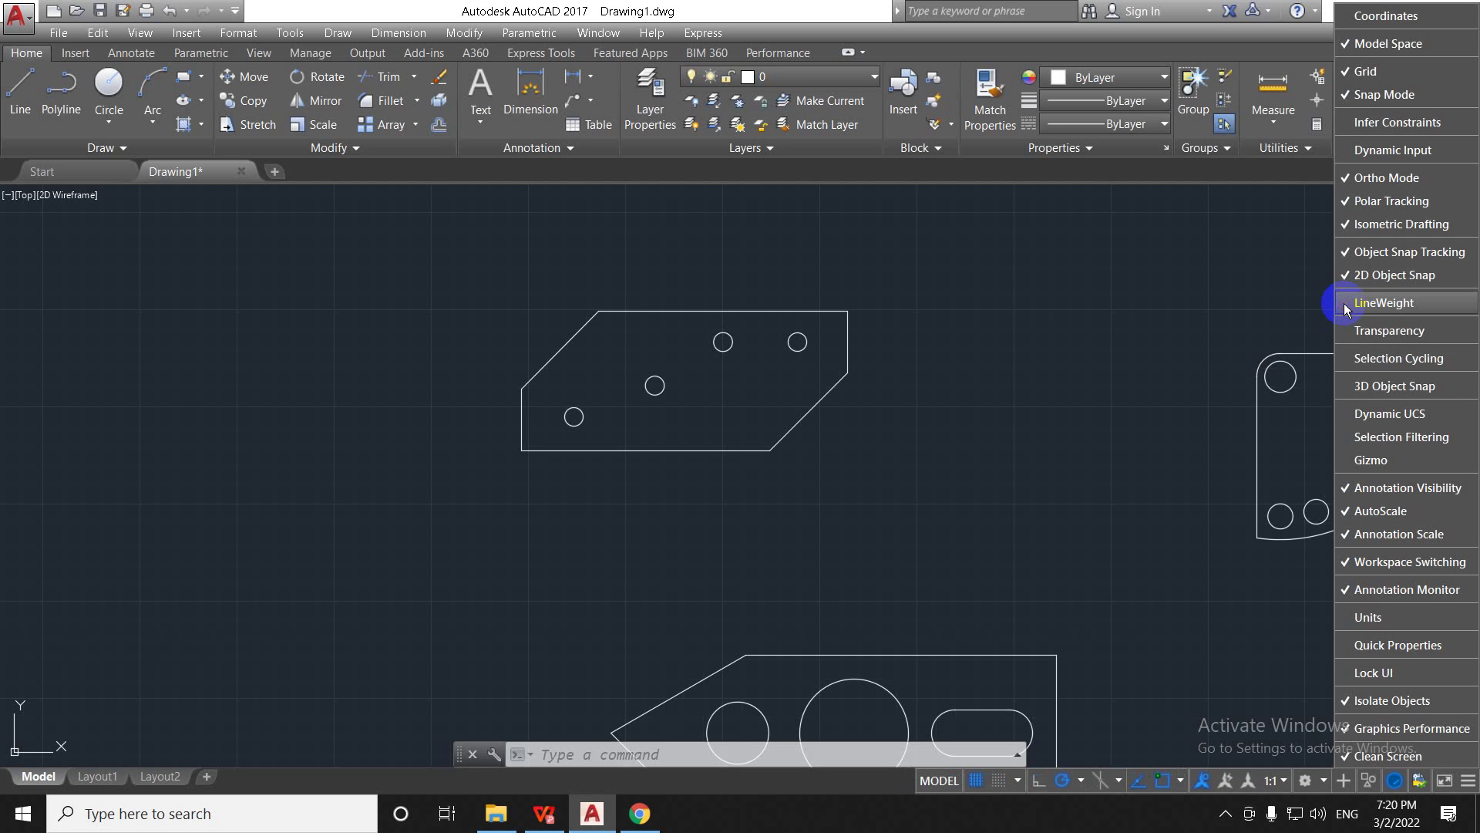
click(1344, 303)
click(1344, 303)
click(1344, 303)
click(1344, 303)
click(1343, 303)
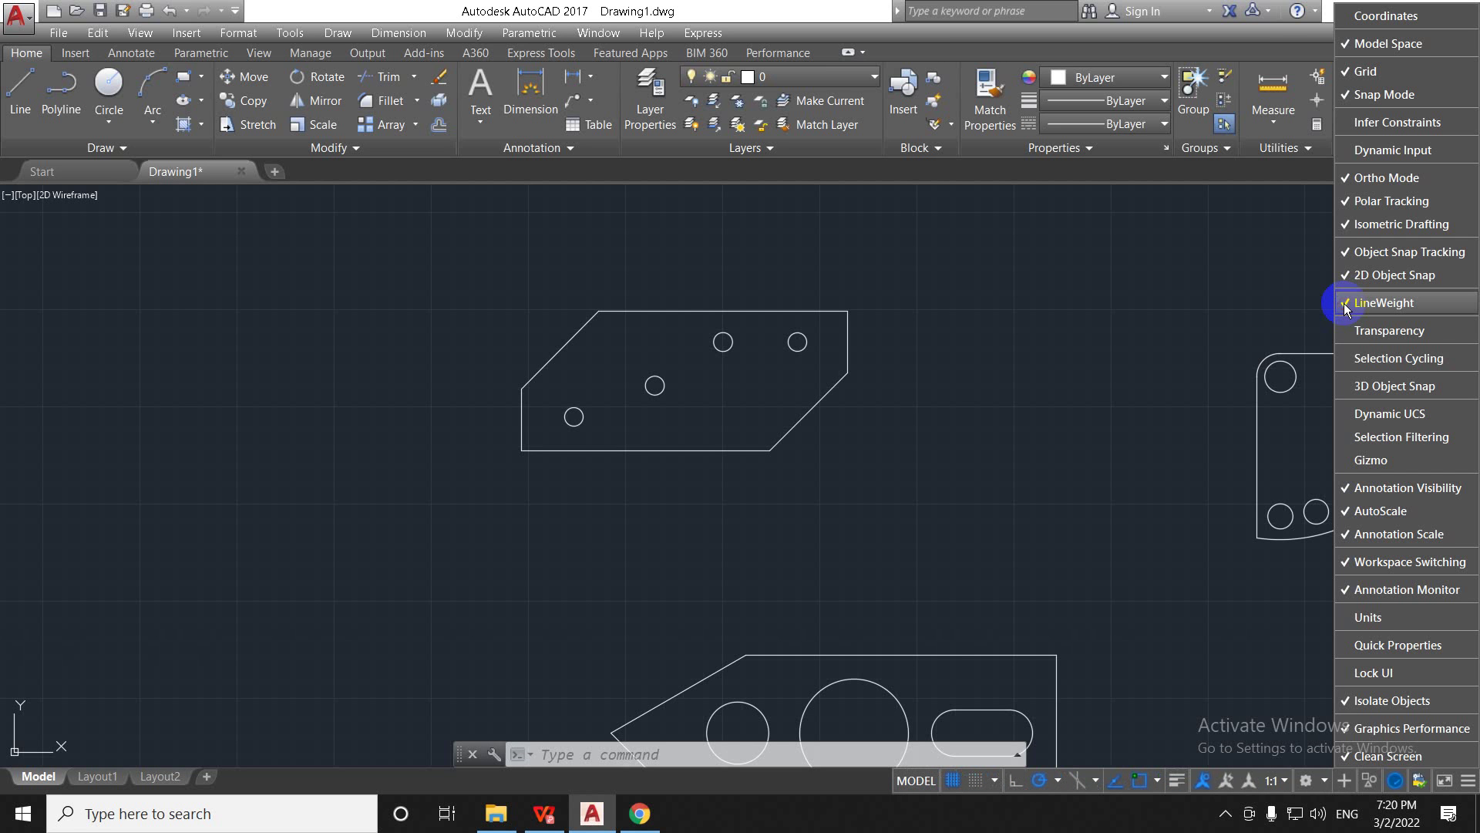
Step: Turn on lineweight display for the drawing
click(1184, 757)
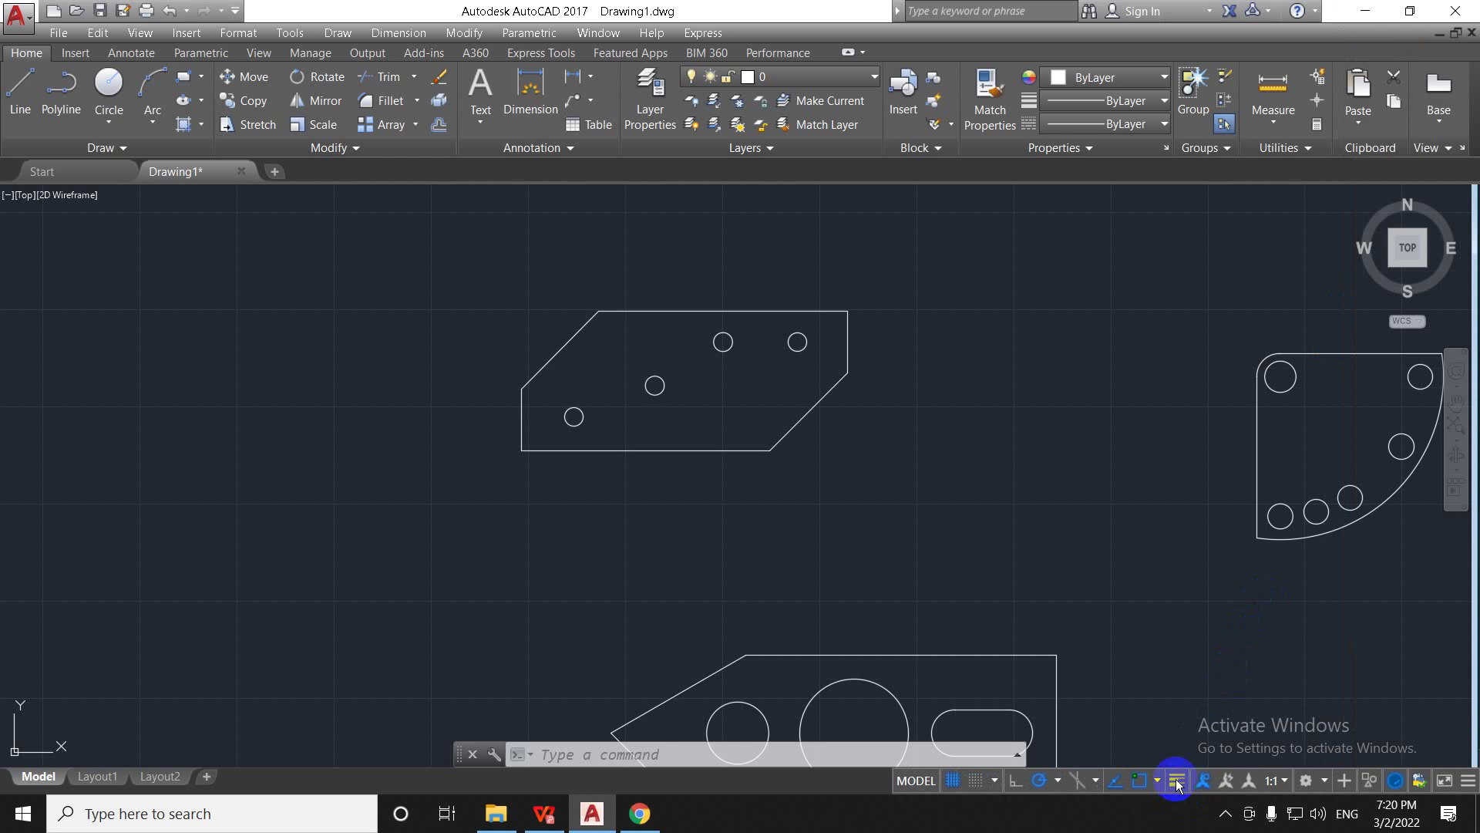
click(1177, 784)
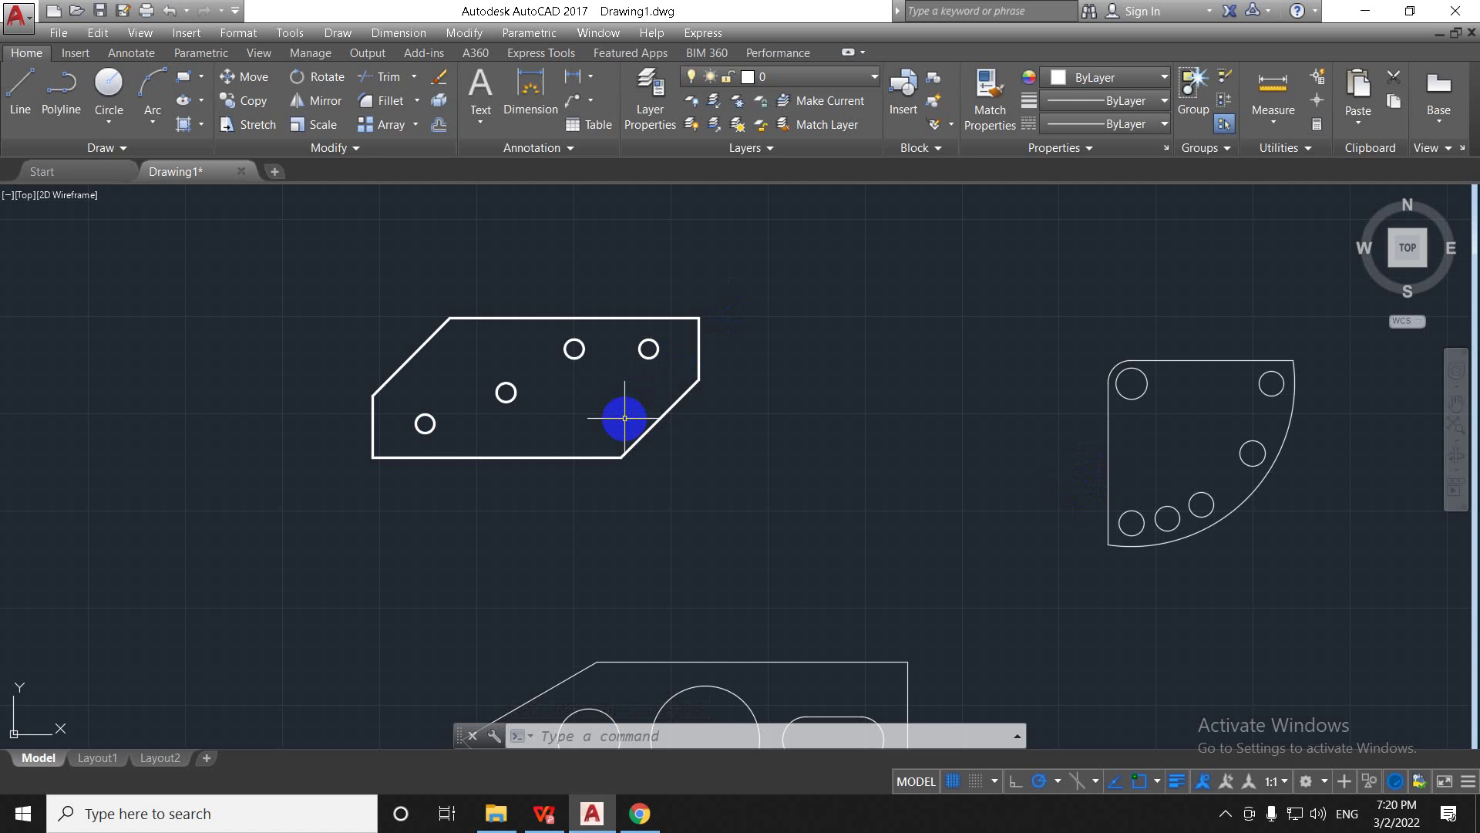
Step: Move the quarter-round plate and the pointed plate, including all their holes and the slot, to the NET CO BAN layer
scroll(640, 408, down, 3)
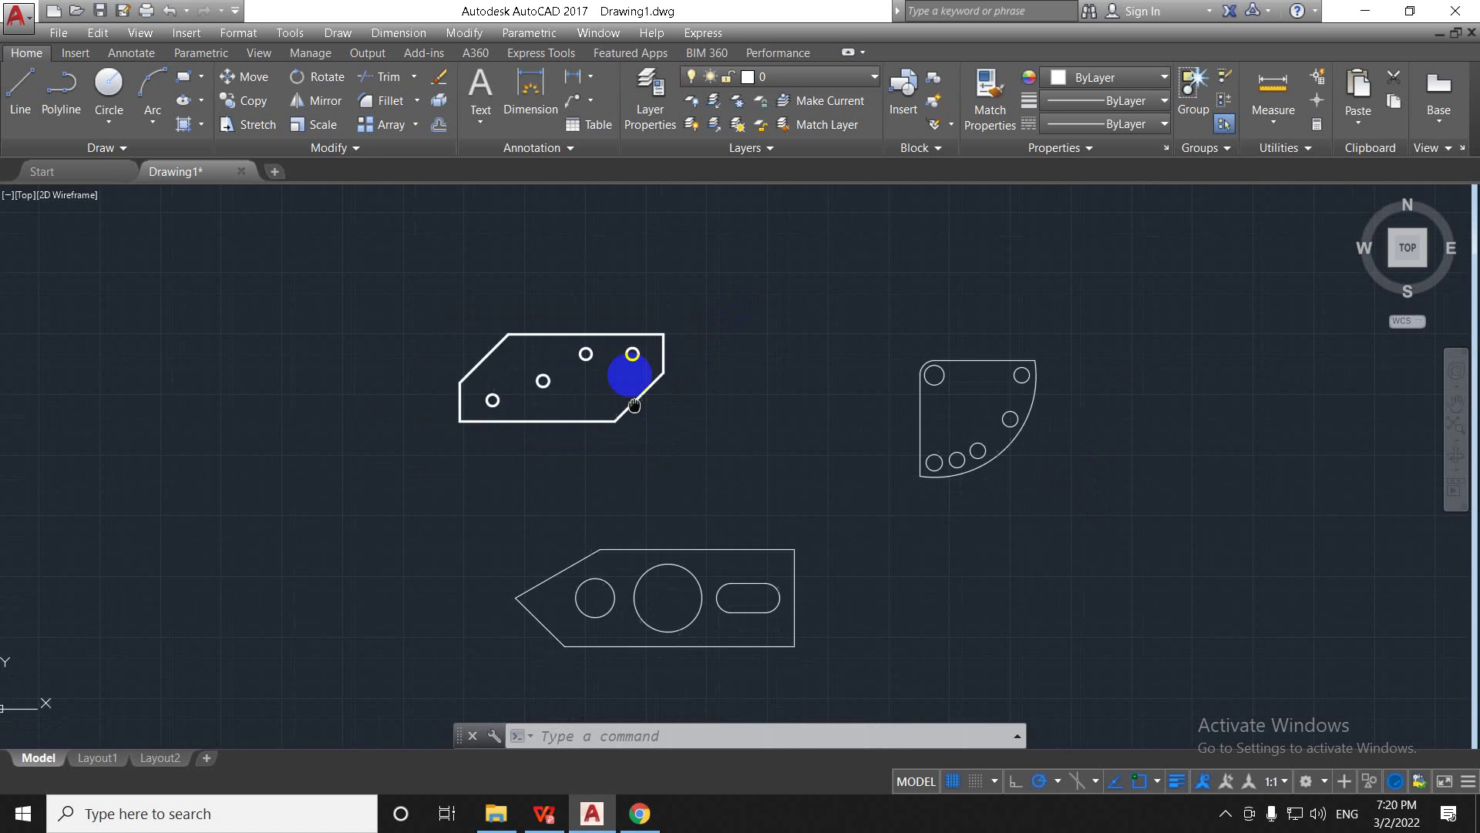
click(827, 245)
click(1084, 499)
click(462, 453)
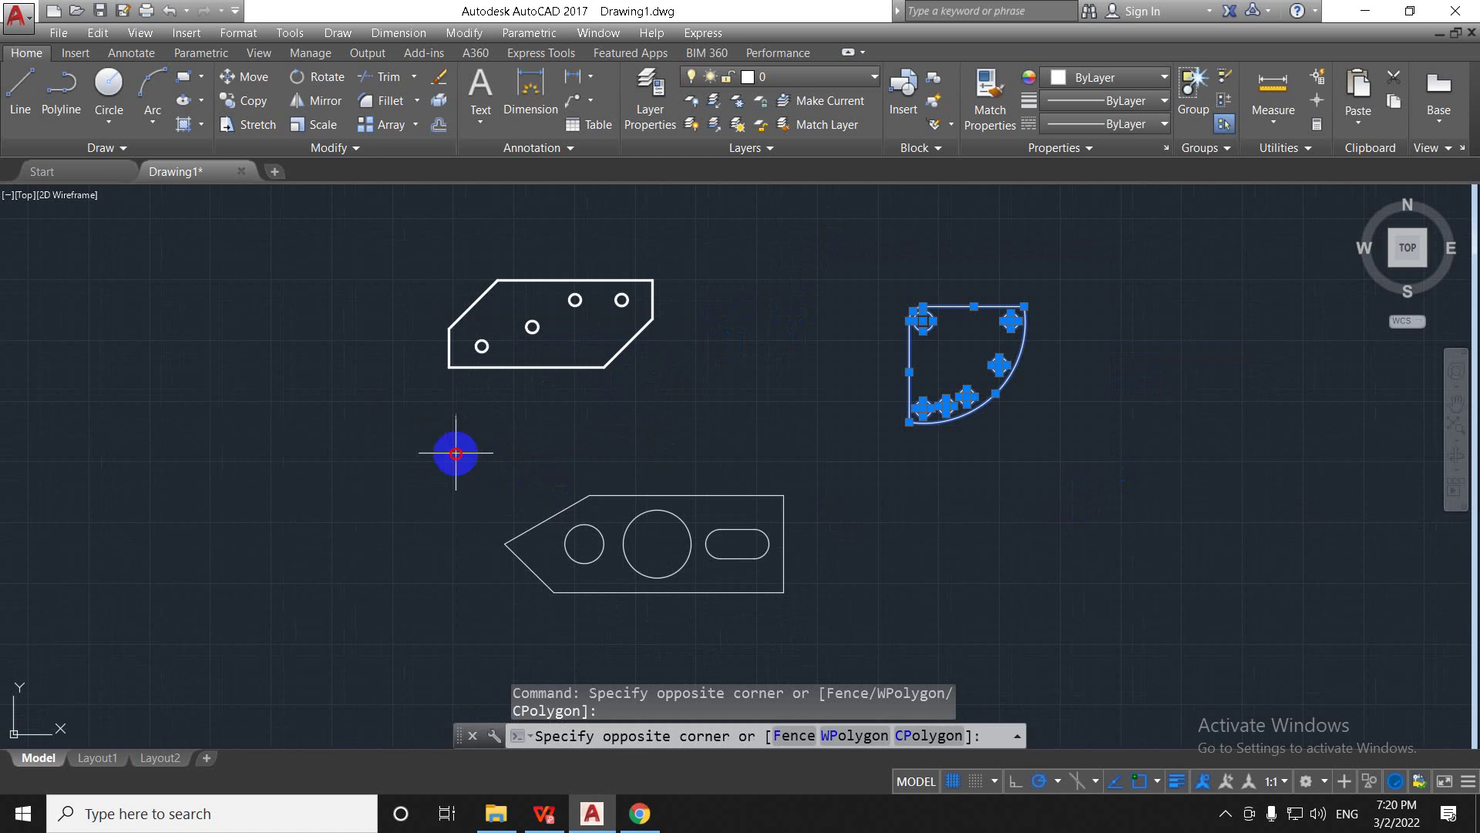
click(812, 638)
click(796, 78)
click(791, 147)
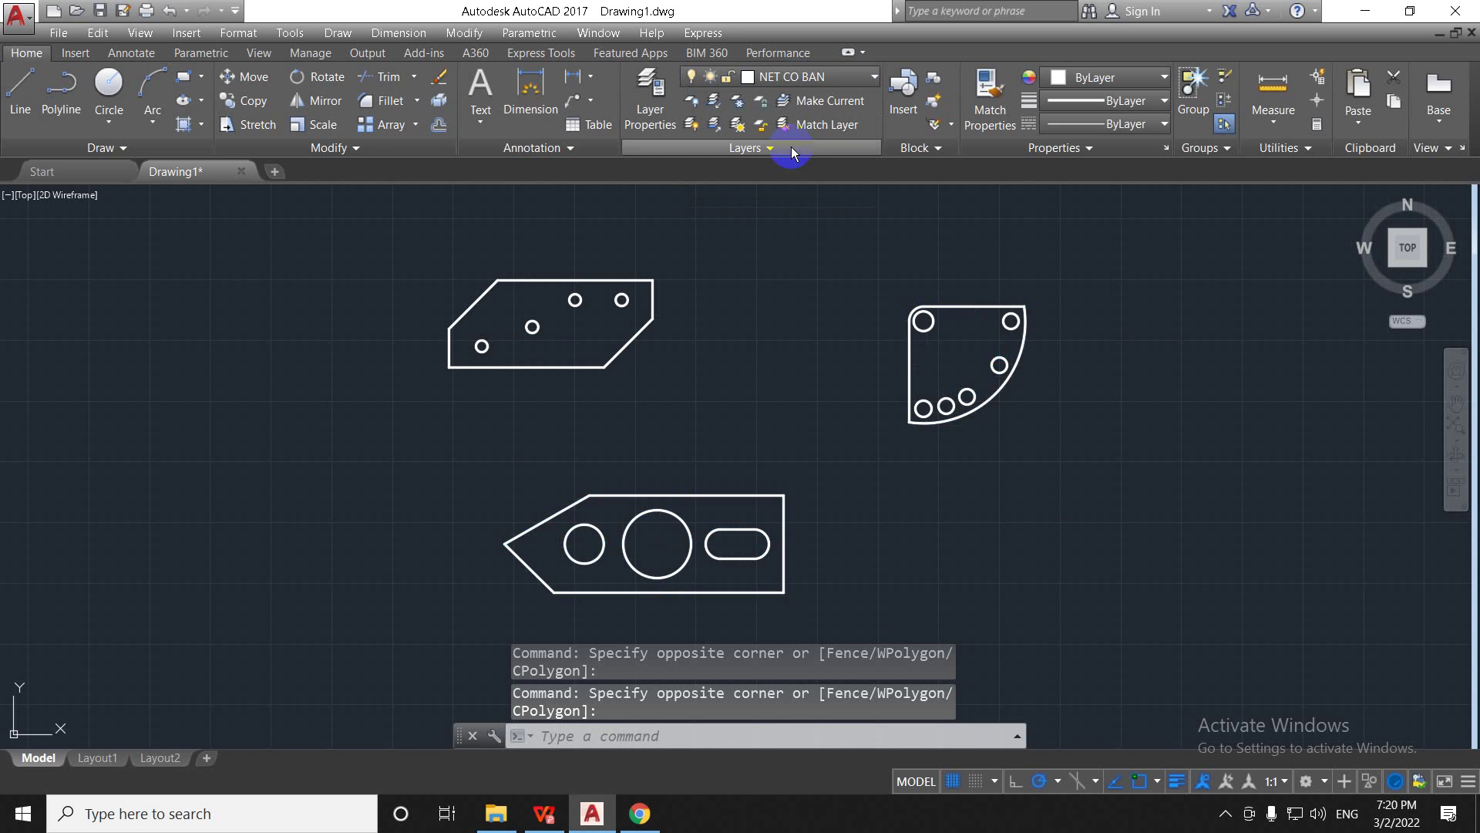
key(Escape)
key(Escape)
scroll(912, 505, up, 2)
scroll(911, 510, down, 2)
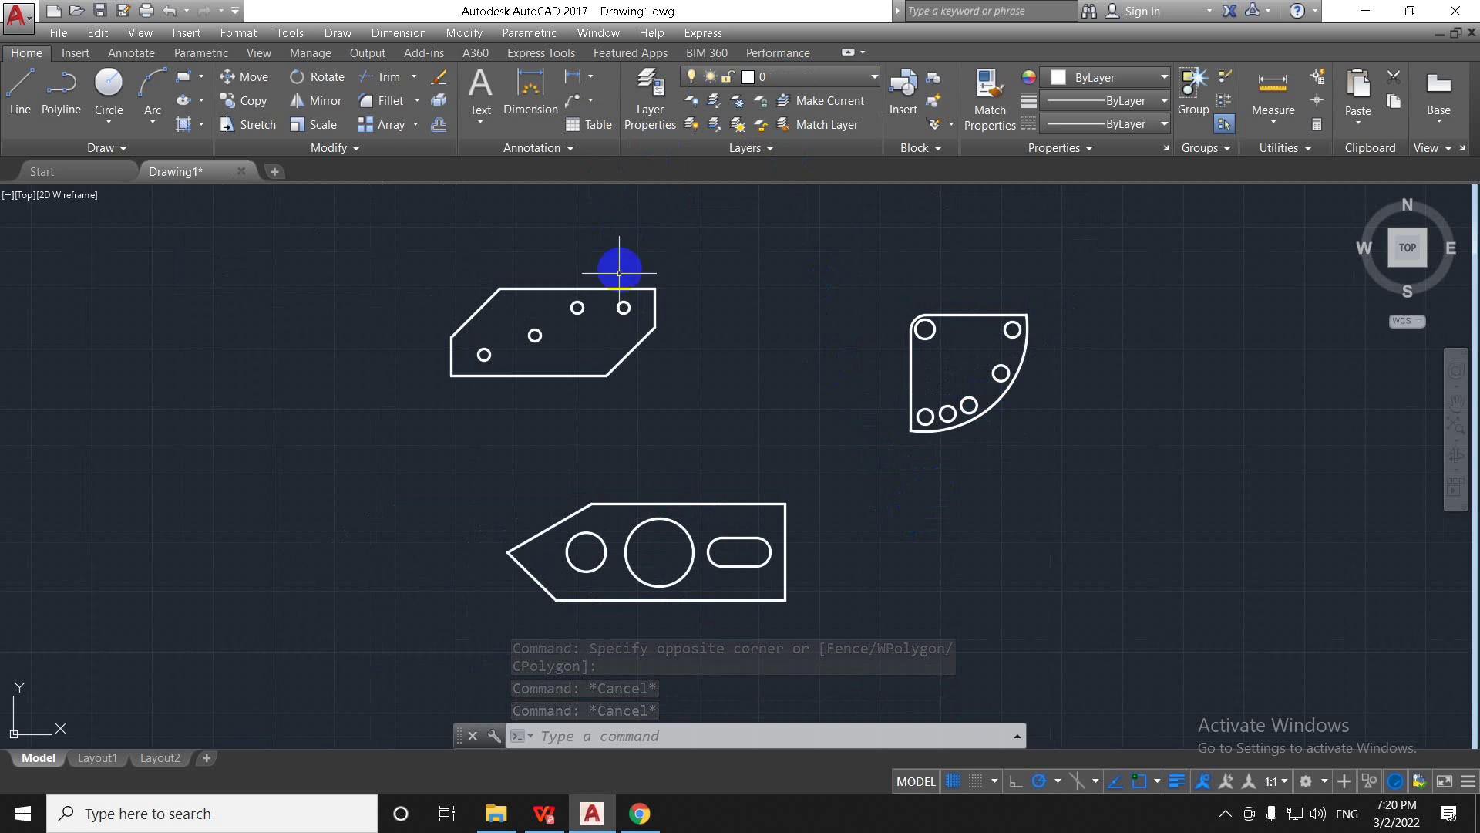
Step: Make NET DUONG TAM the current layer
scroll(616, 312, up, 6)
middle_drag(627, 297, 707, 453)
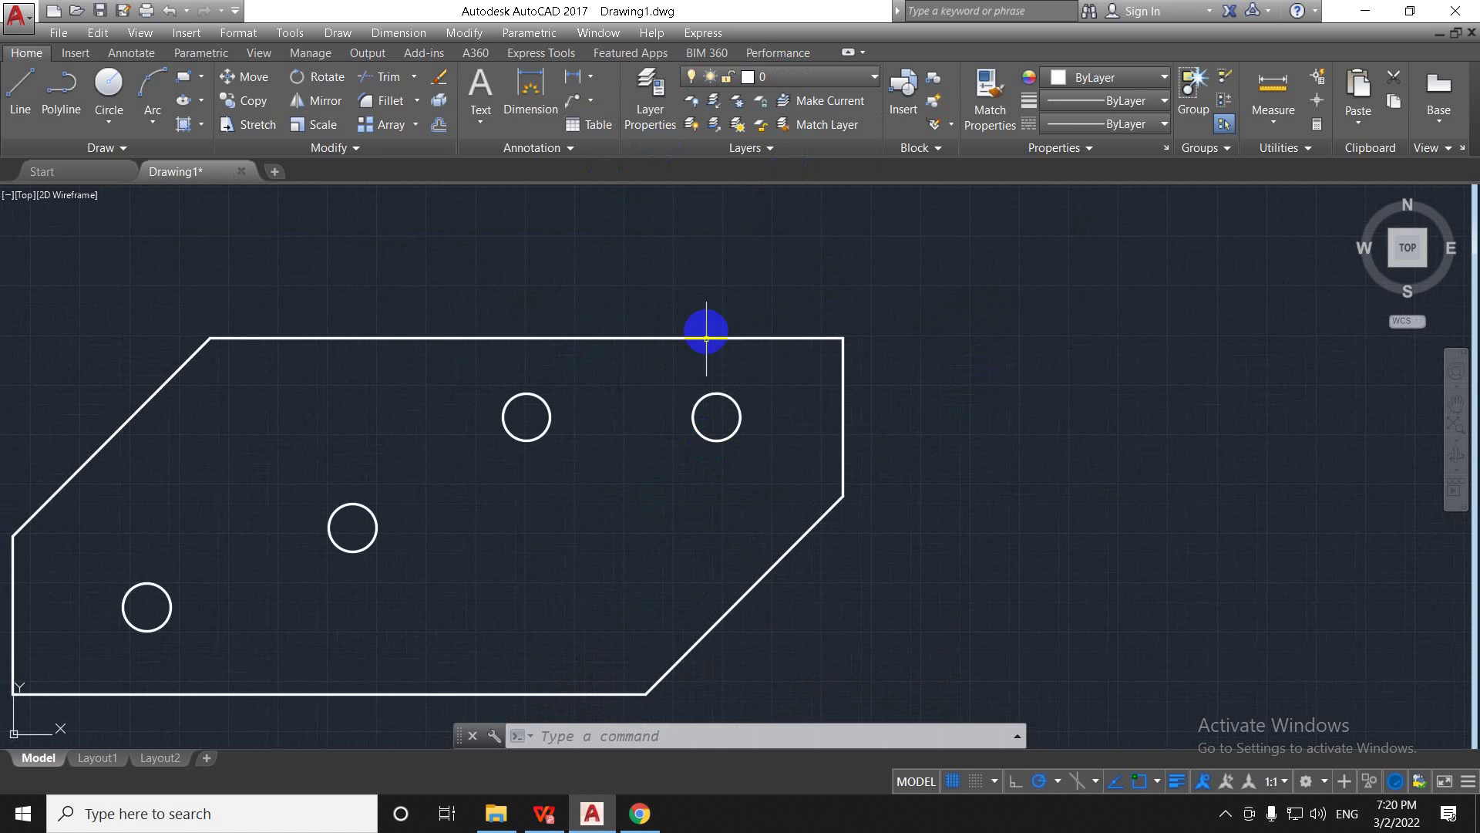
click(795, 77)
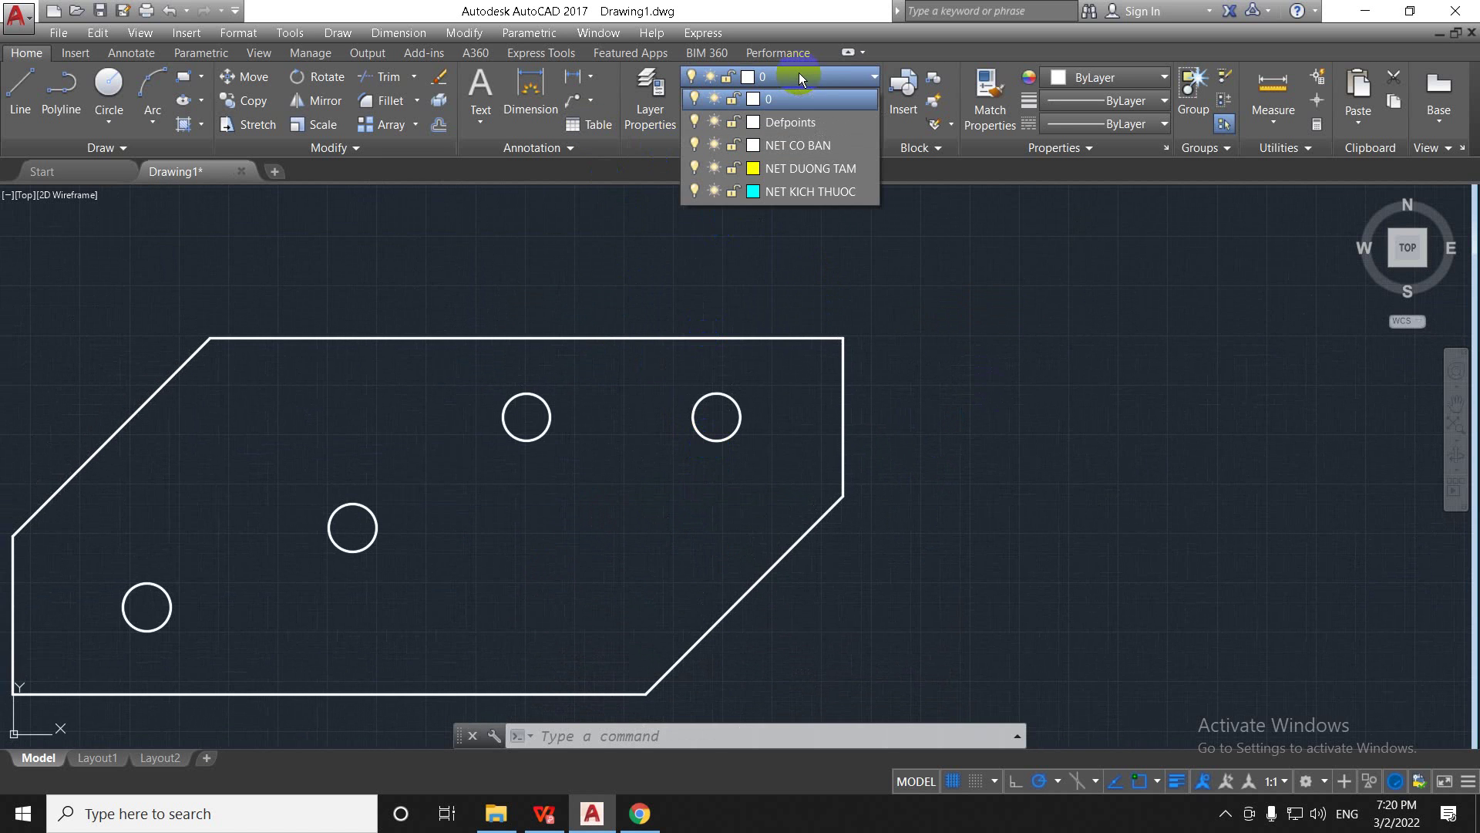
click(783, 169)
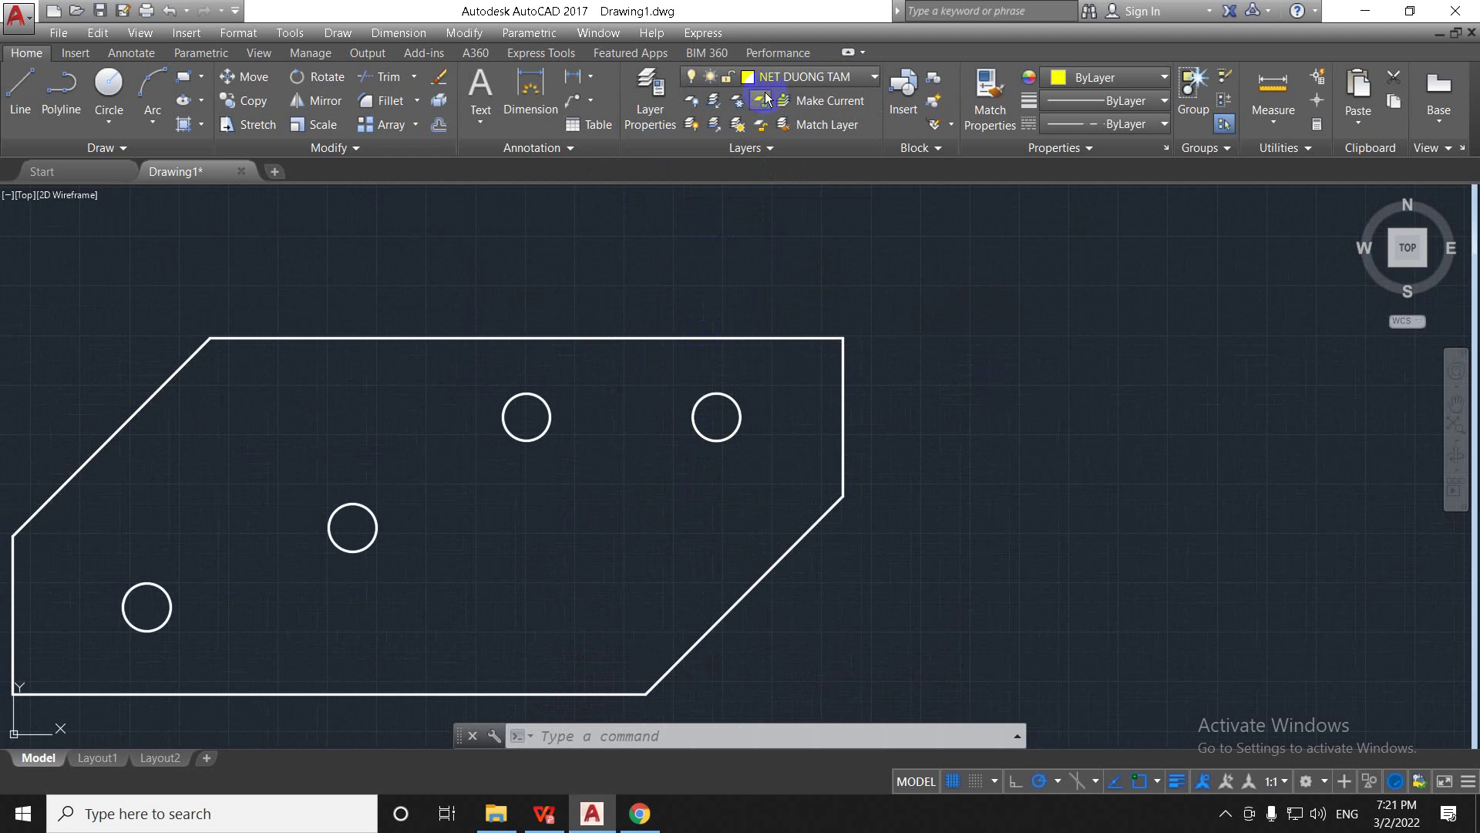
Step: Draw a trial horizontal centerline outside the chamfered plate, beyond its upper-right corner, and erase it
middle_drag(938, 347, 783, 363)
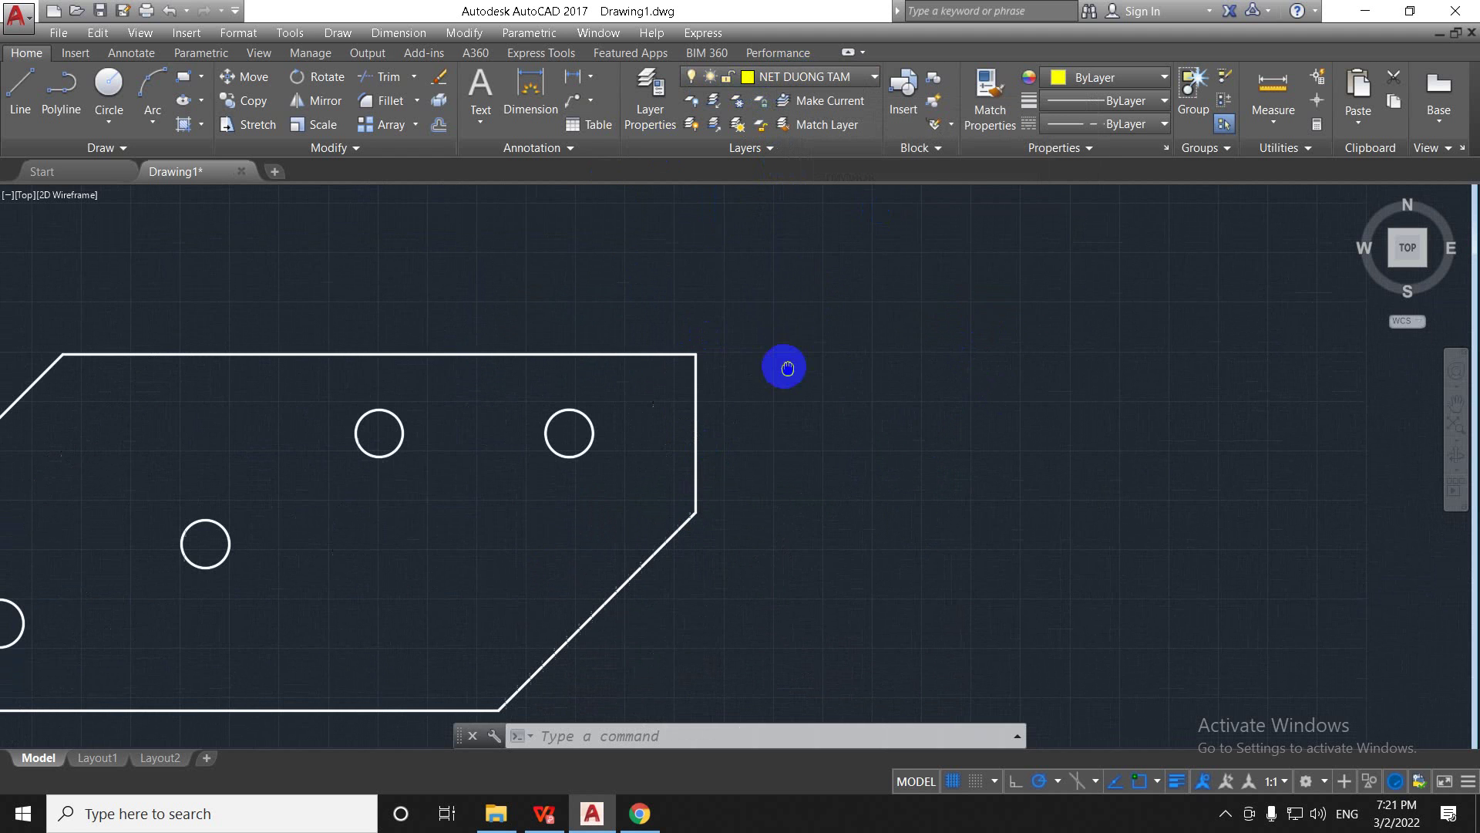
text(l)
key(Return)
click(846, 268)
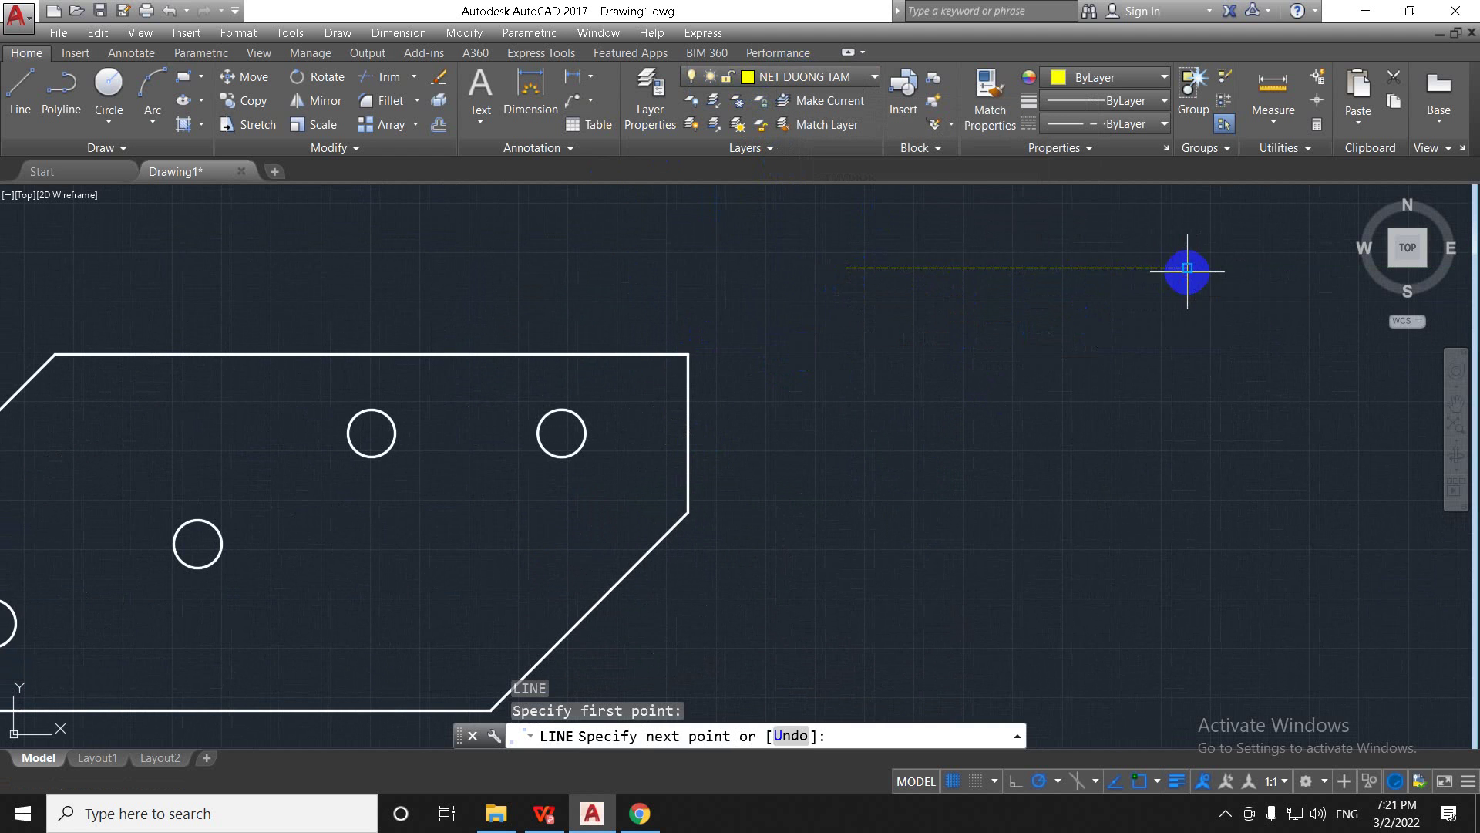
click(1188, 270)
key(Escape)
scroll(1101, 258, up, 5)
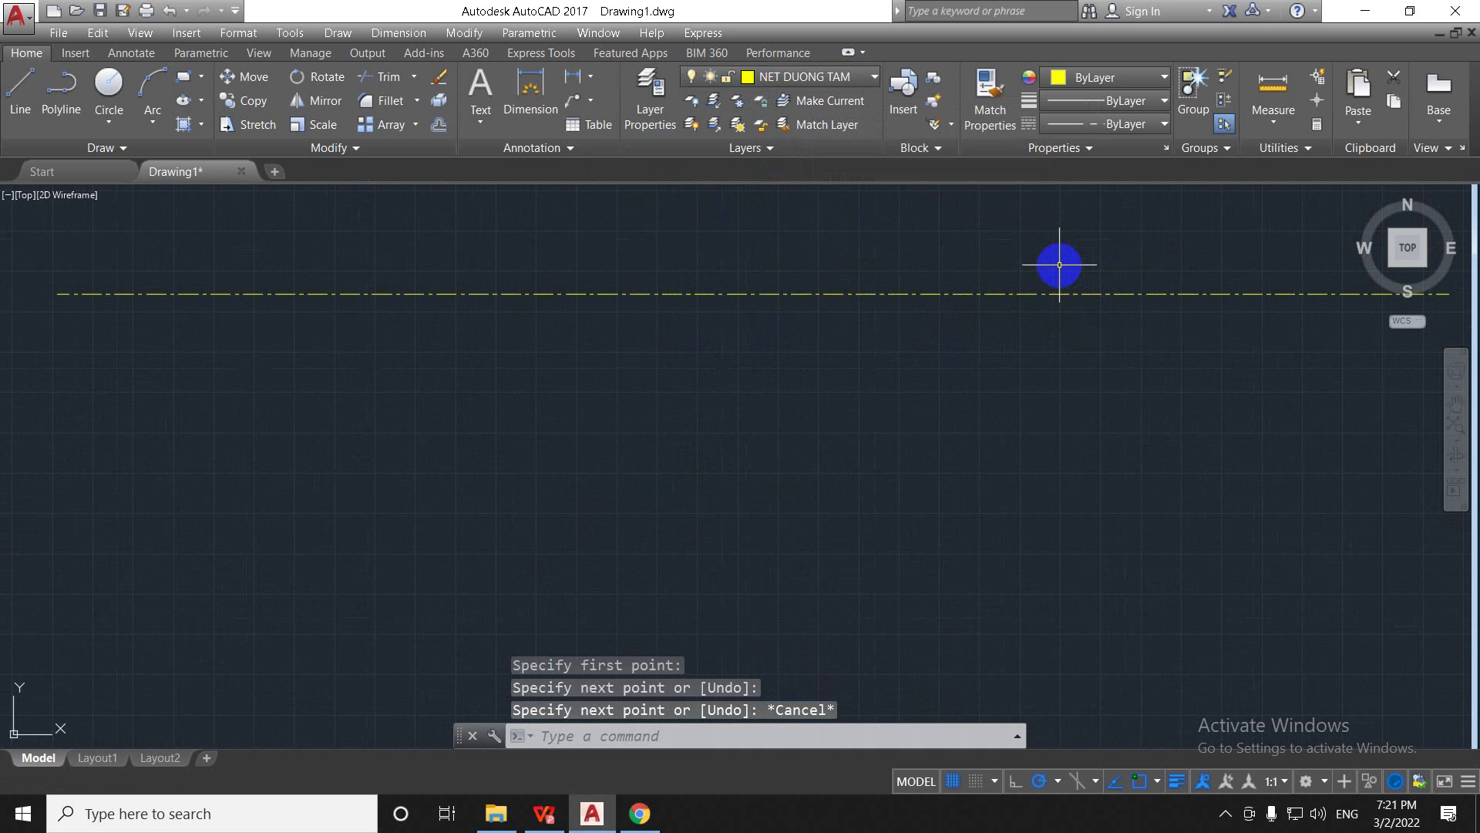
drag(713, 262, 757, 294)
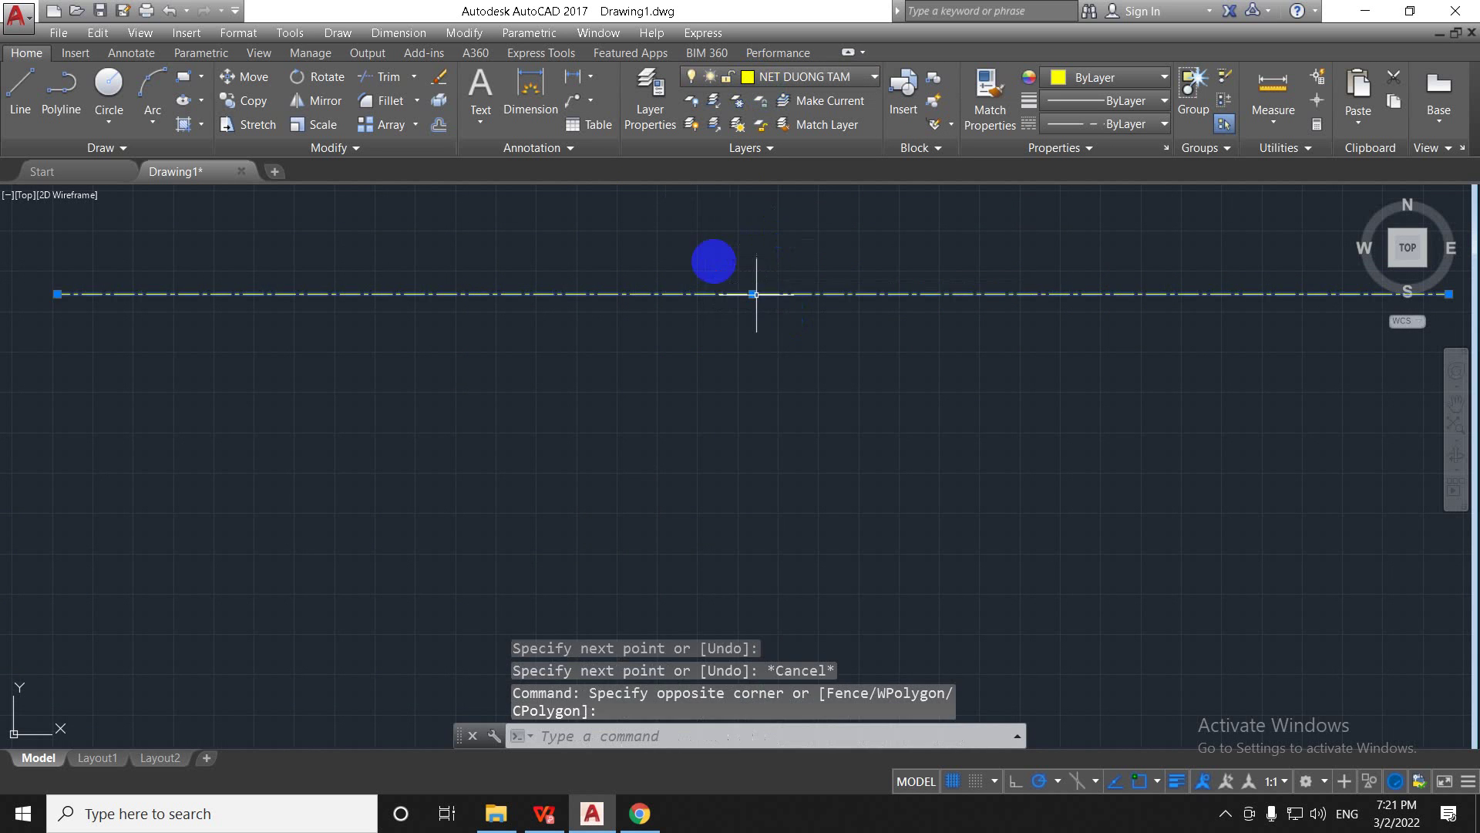
key(Delete)
Step: Draw a short vertical centerline inside the chamfered plate, just left of the rightmost hole and longer than its diameter
scroll(462, 413, down, 3)
mouse_move(462, 413)
middle_down()
mouse_move(594, 381)
mouse_move(589, 396)
middle_up()
scroll(595, 380, up, 4)
text(l)
key(Return)
click(579, 272)
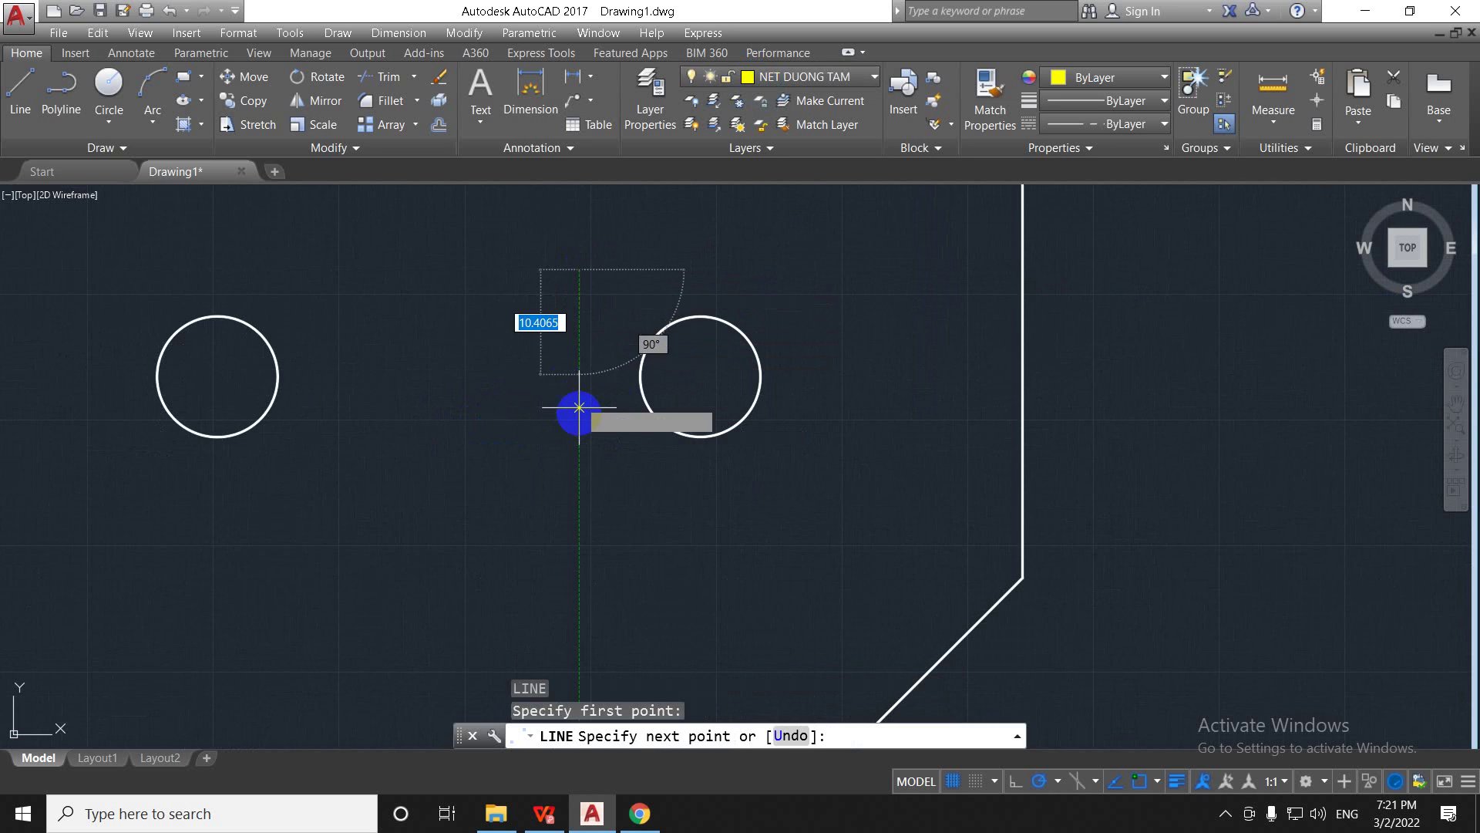
click(579, 493)
key(Return)
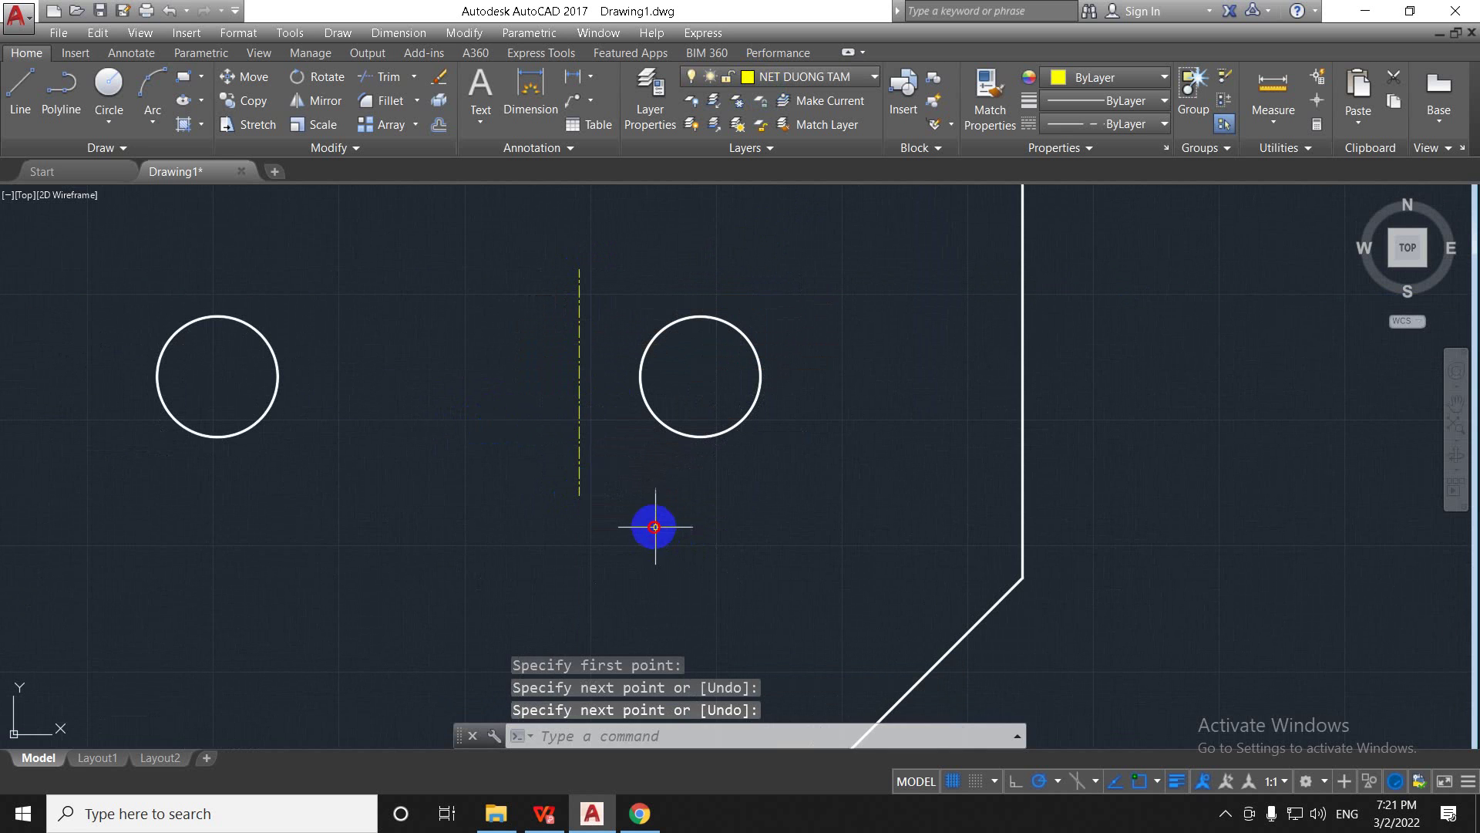
Step: Move the vertical centerline by its midpoint onto the center of the chamfered plate's rightmost hole
click(654, 527)
click(568, 423)
click(580, 383)
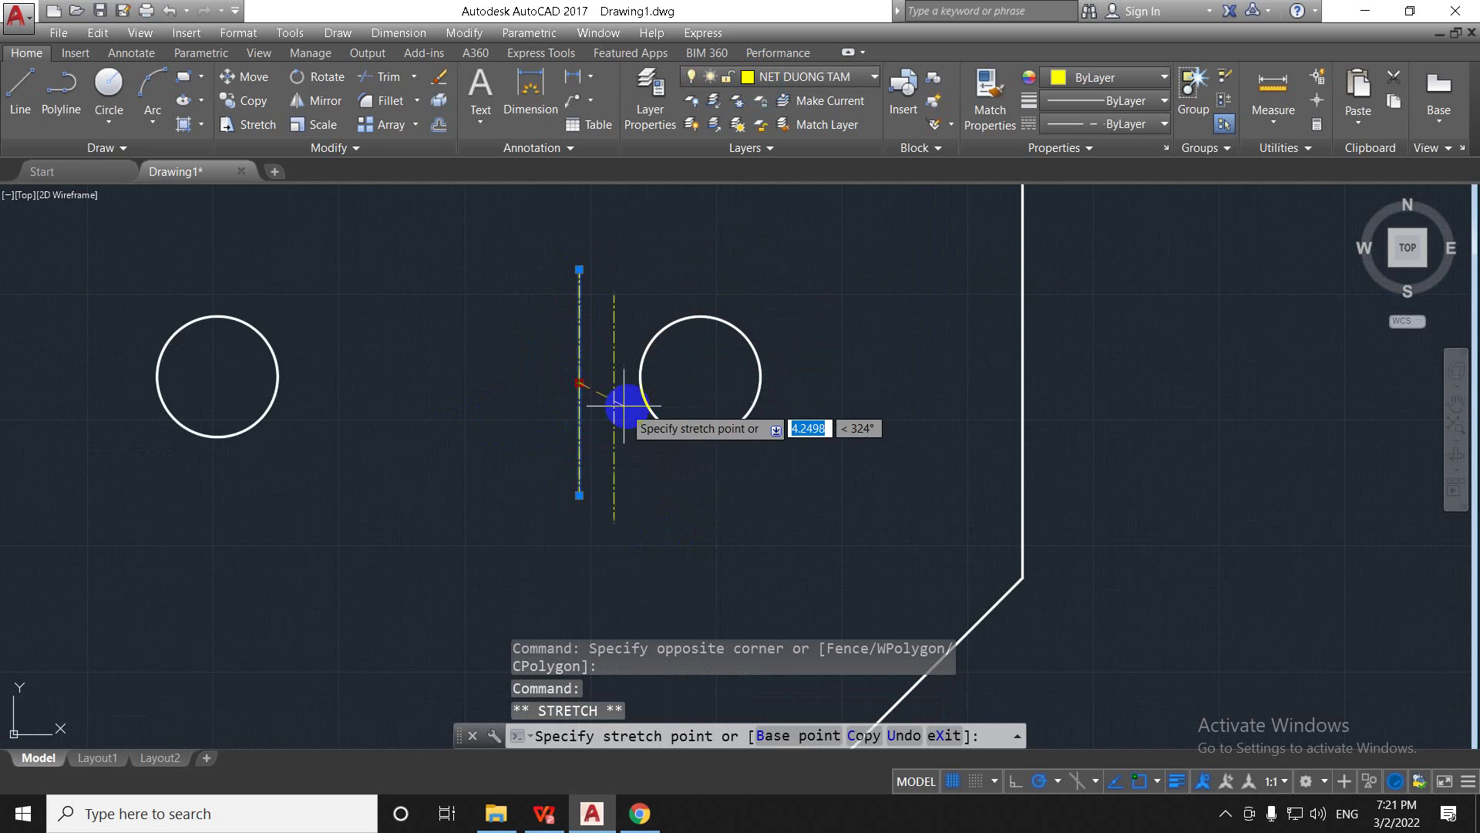
click(700, 376)
key(Escape)
key(Escape)
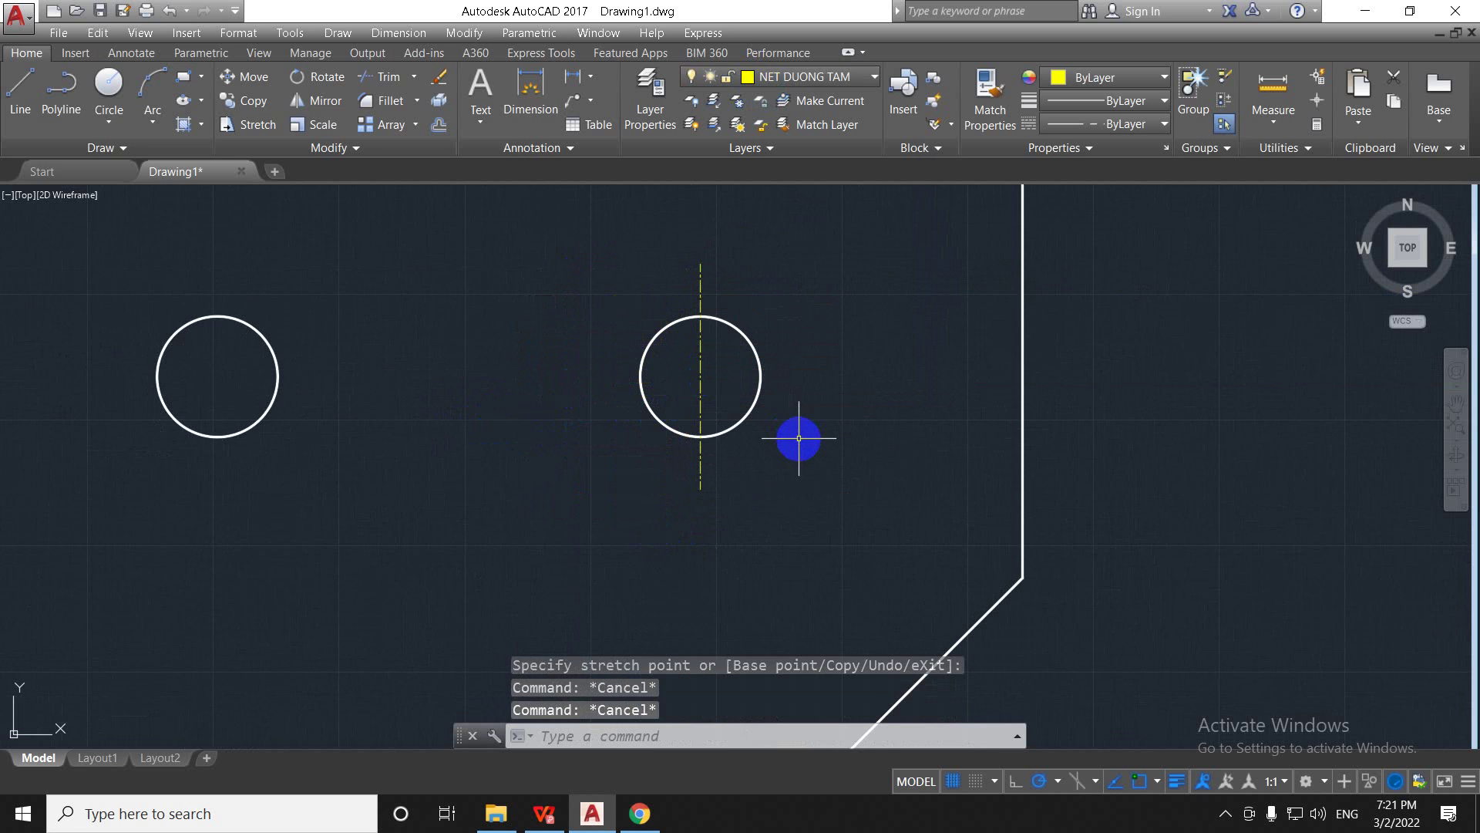
Step: Examine the centerline's dash-dot pattern on the rightmost hole, close up and at plate scale
scroll(710, 398, up, 5)
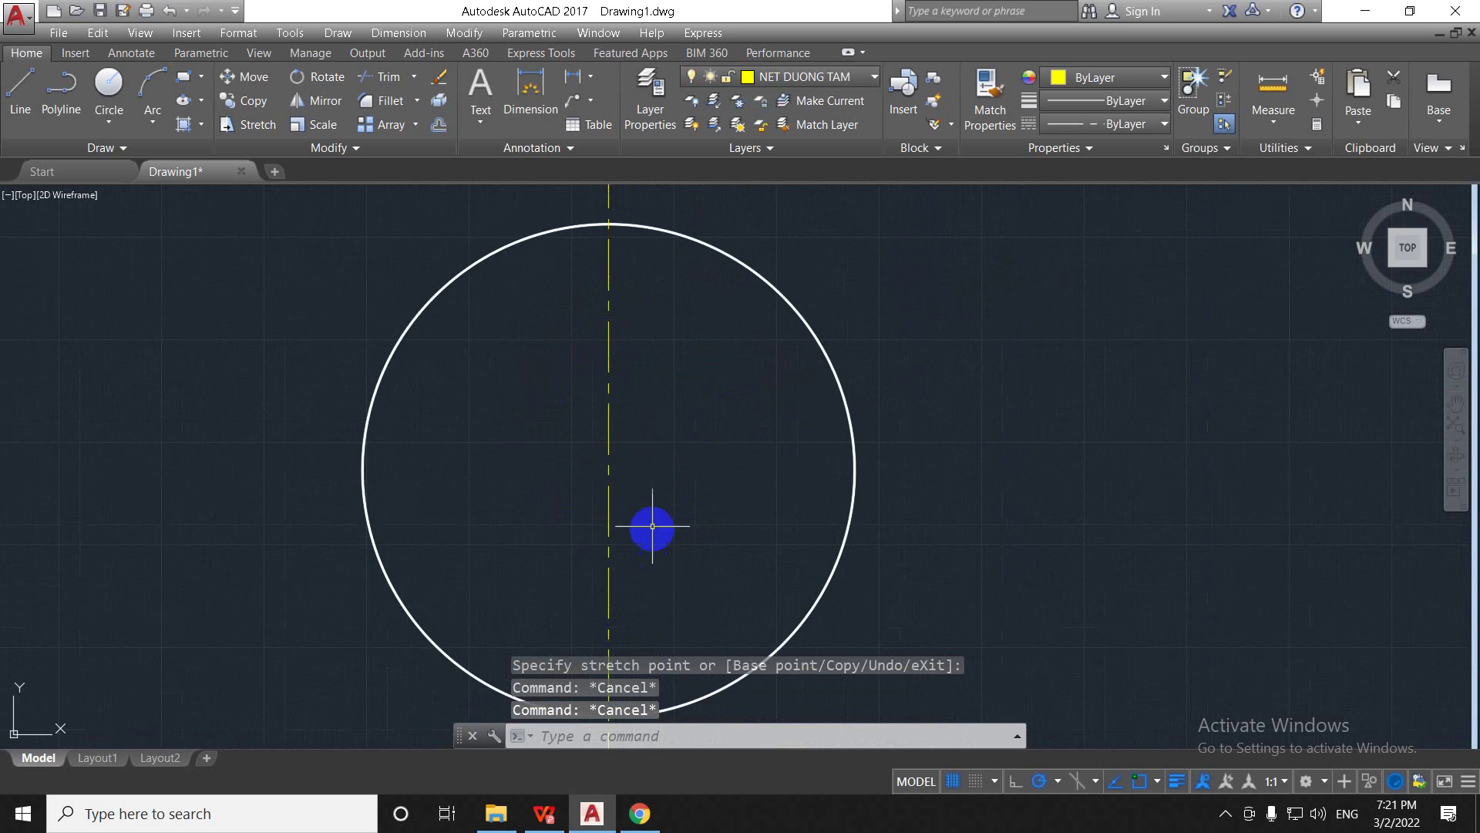
scroll(652, 527, down, 10)
scroll(780, 522, up, 3)
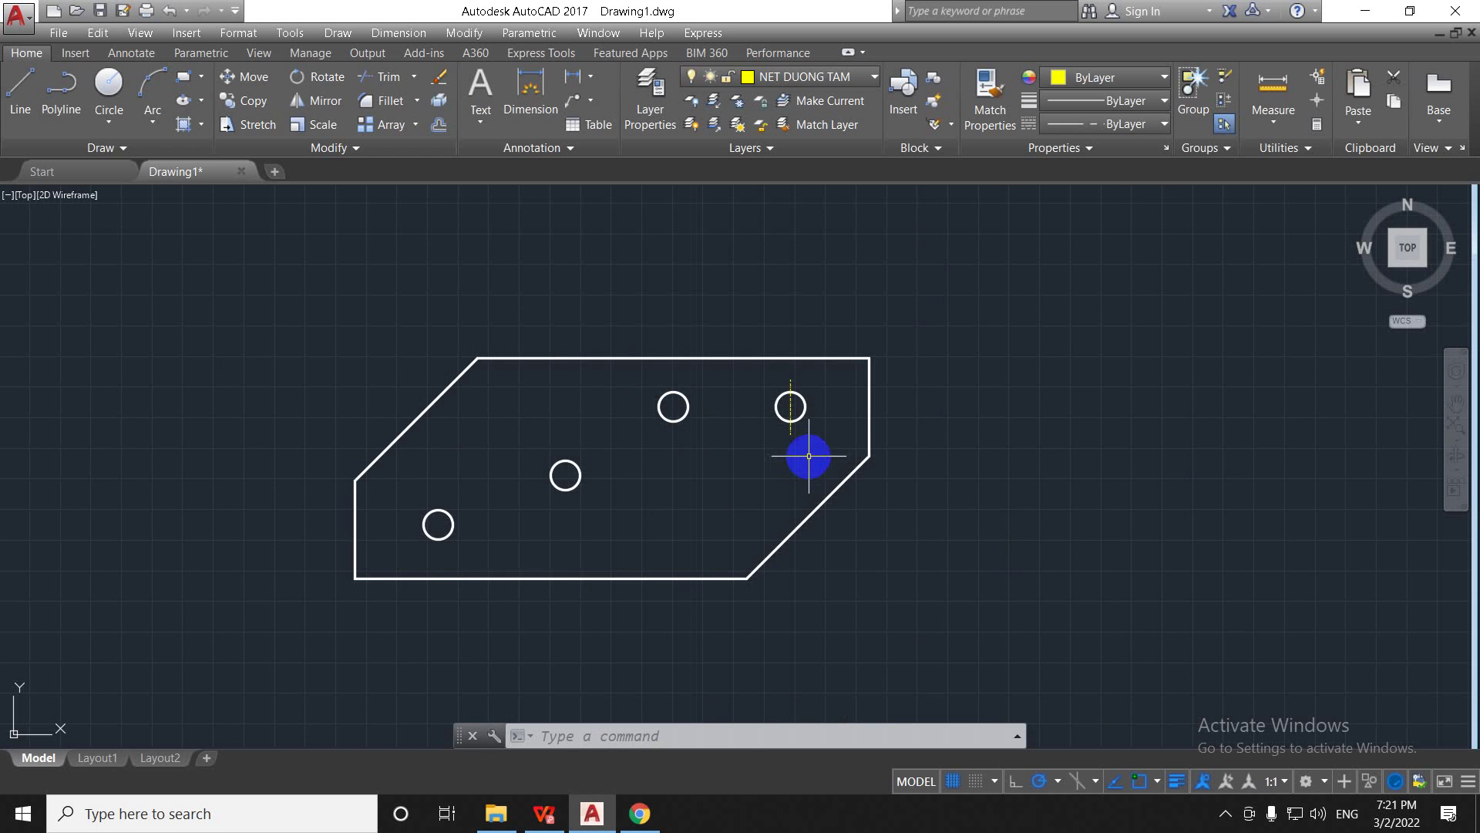
scroll(801, 397, up, 4)
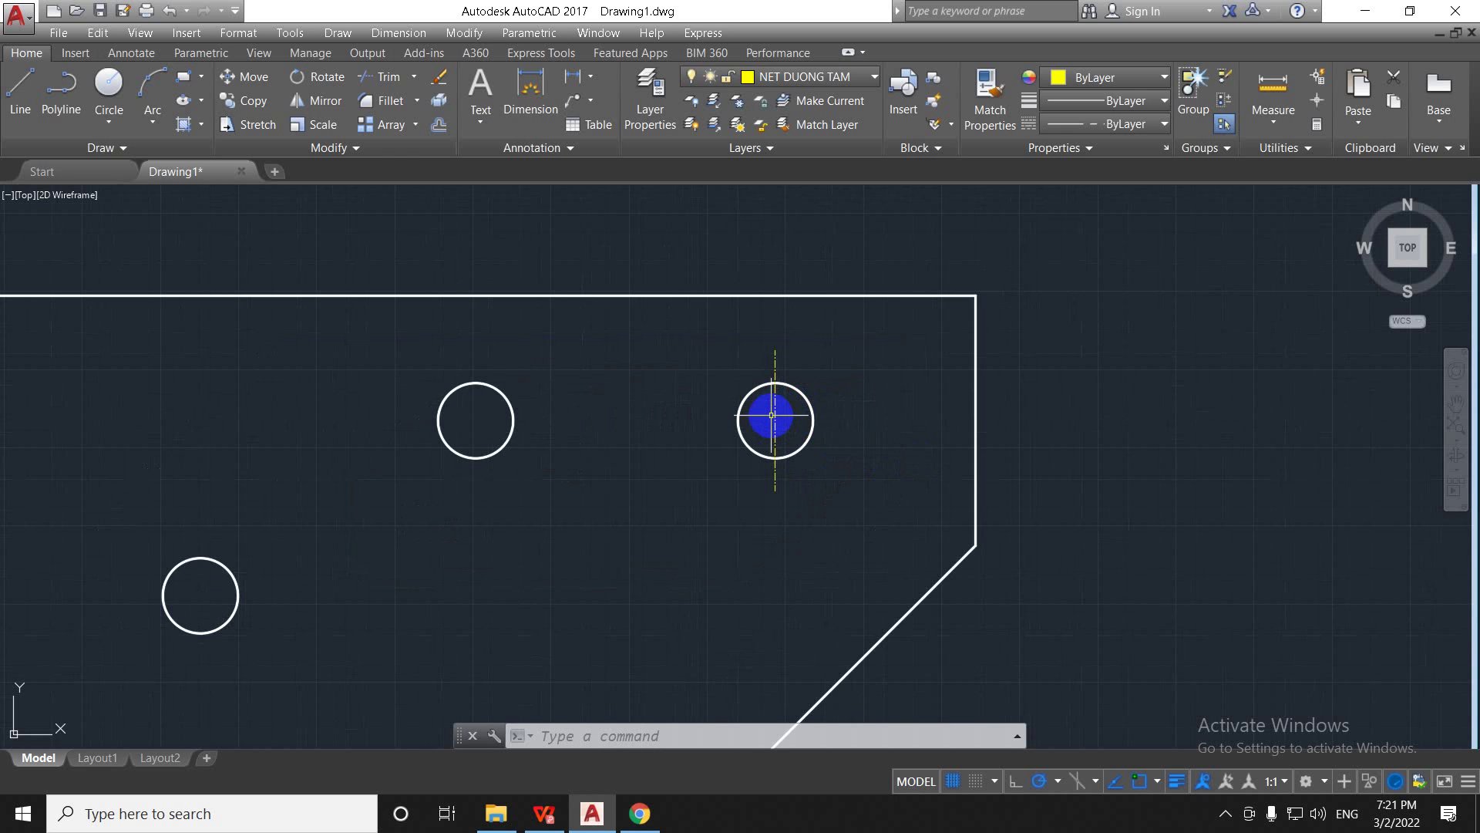
scroll(773, 417, up, 2)
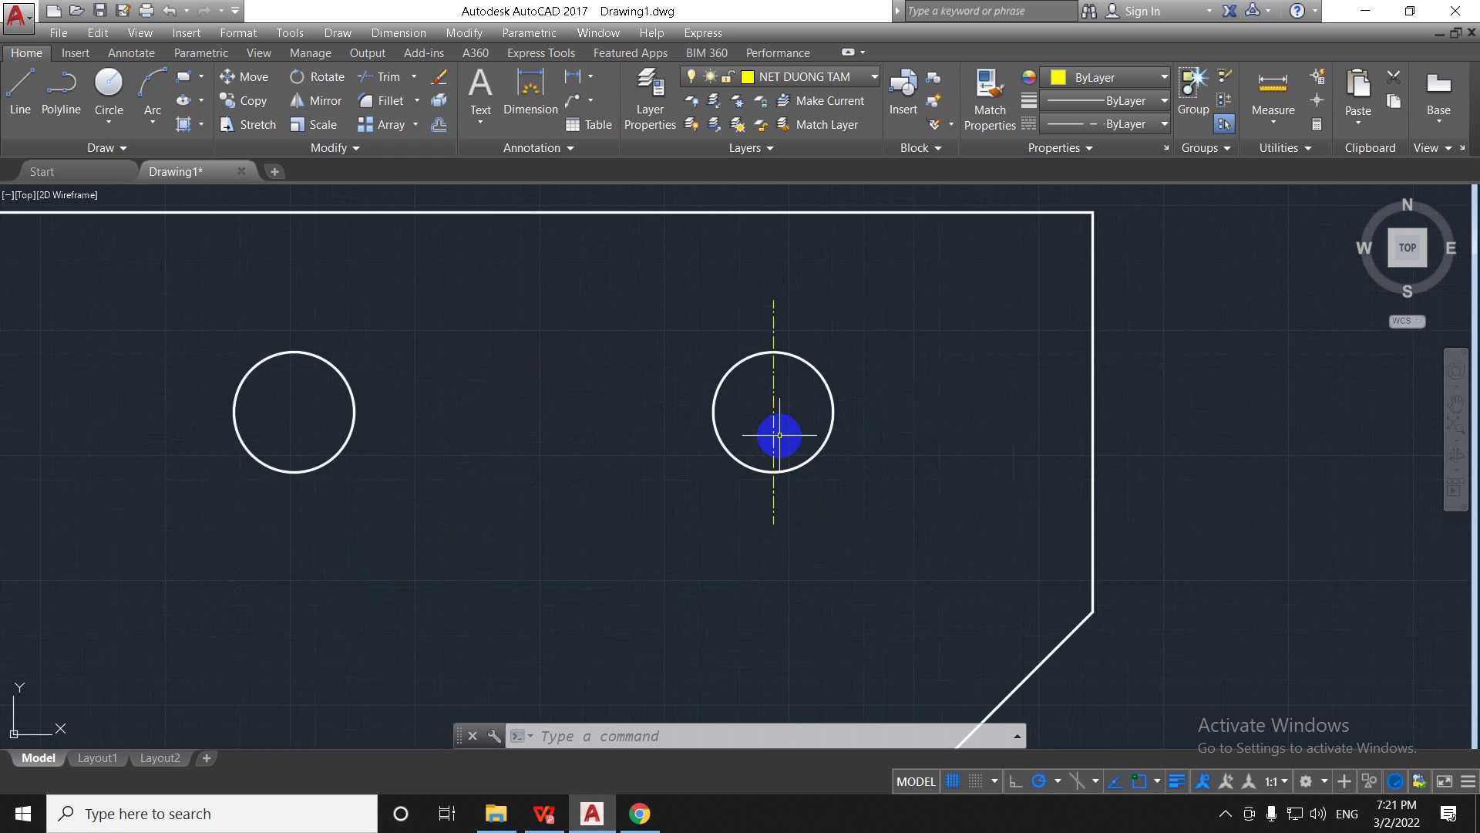
middle_drag(741, 420, 894, 397)
scroll(893, 397, down, 2)
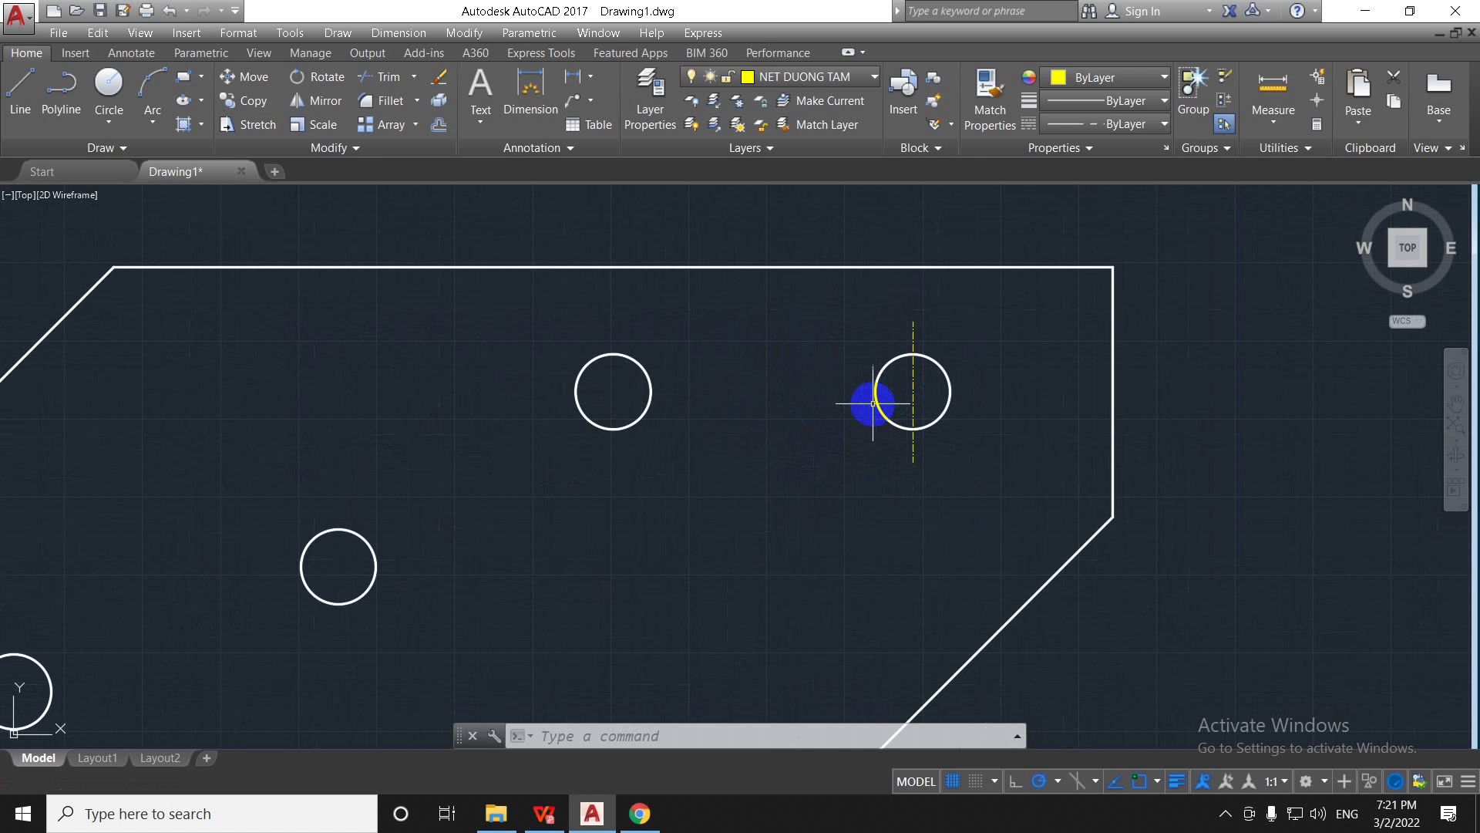
Step: Open the Properties palette, try docking it beside the drawing area, and close it after undocking
key(ctrl+1)
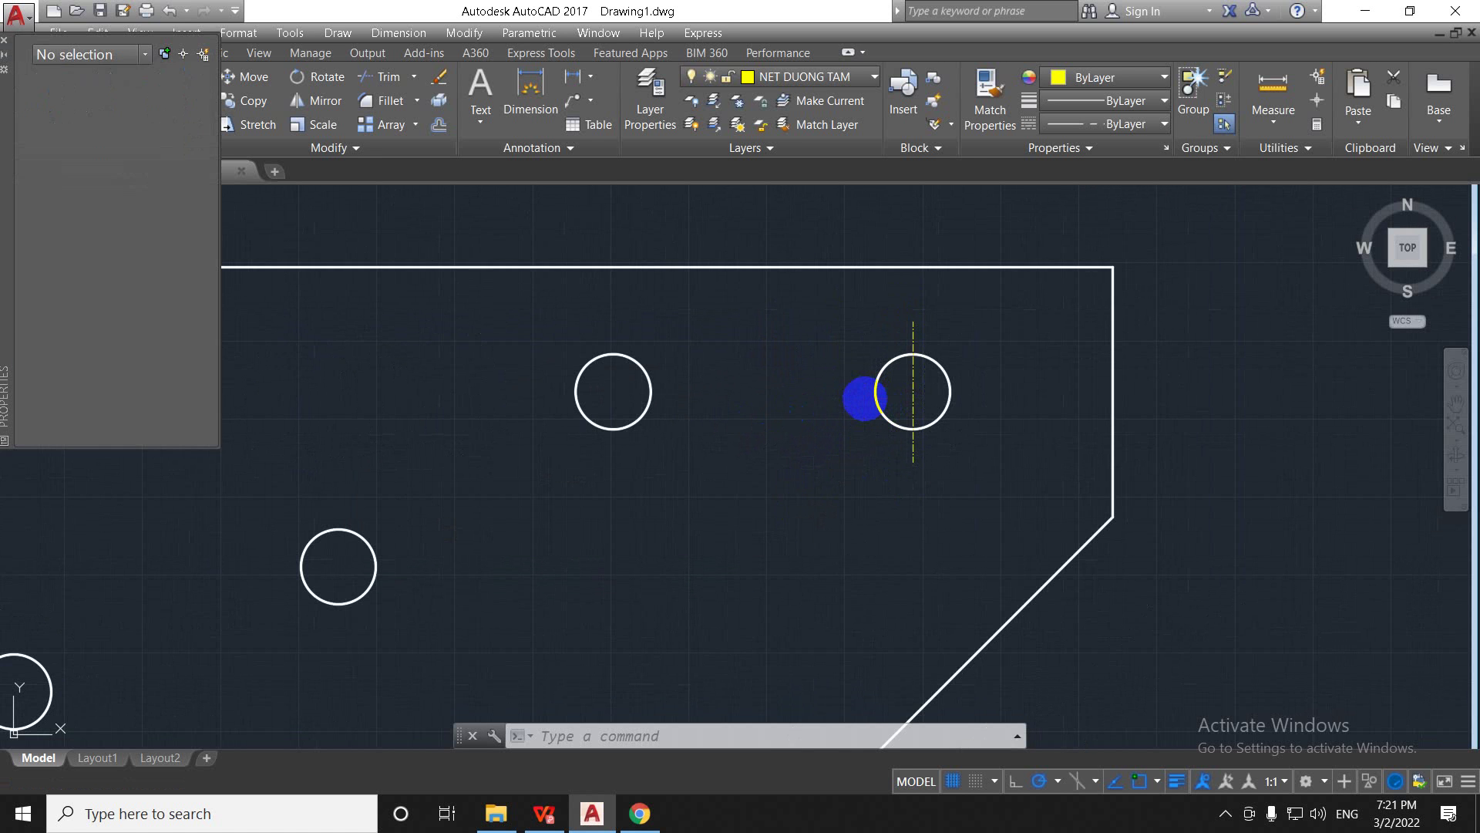
mouse_move(137, 353)
mouse_down()
mouse_move(271, 390)
mouse_move(33, 413)
mouse_move(49, 446)
mouse_up()
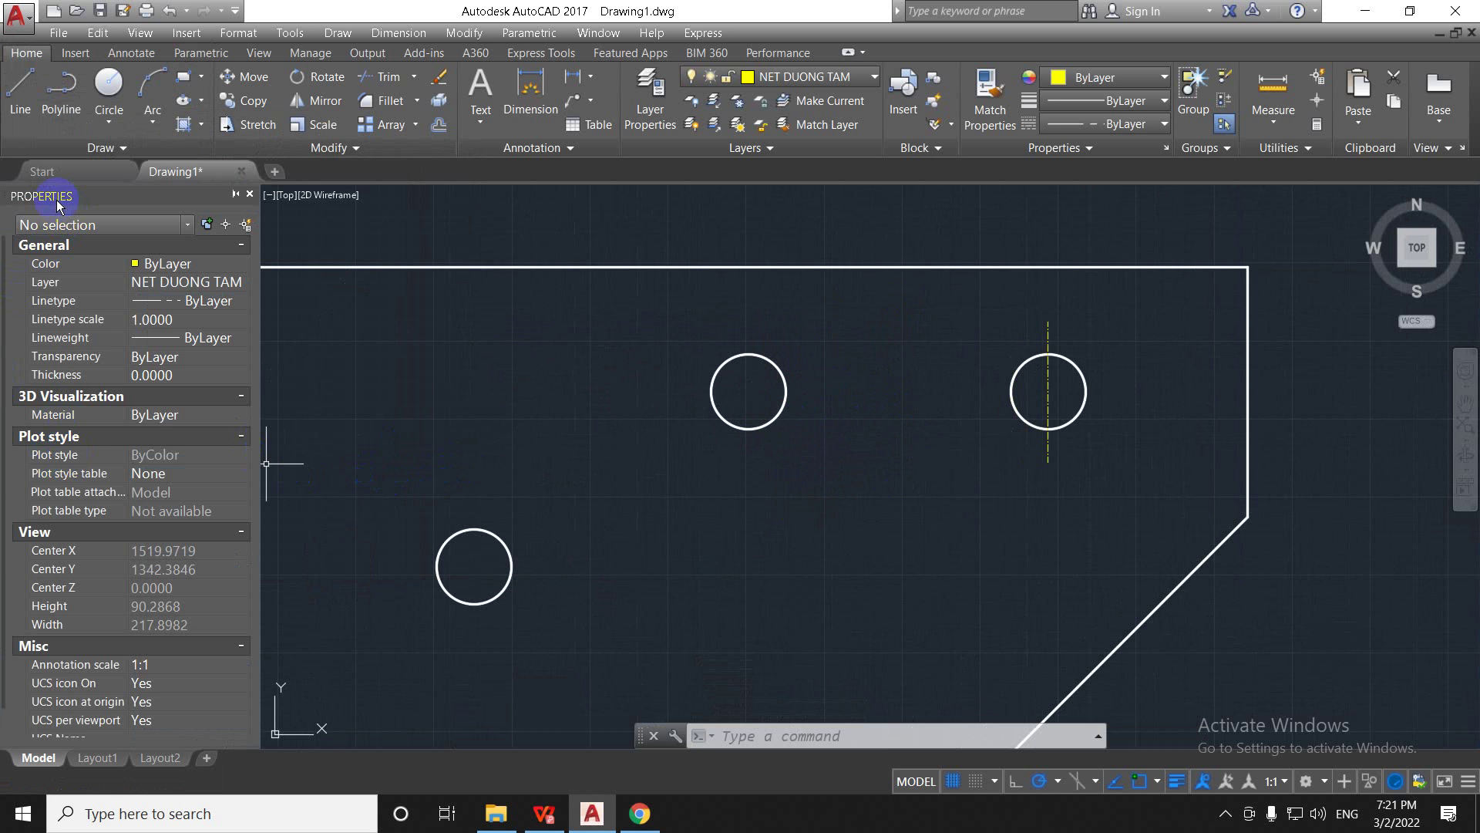
click(235, 811)
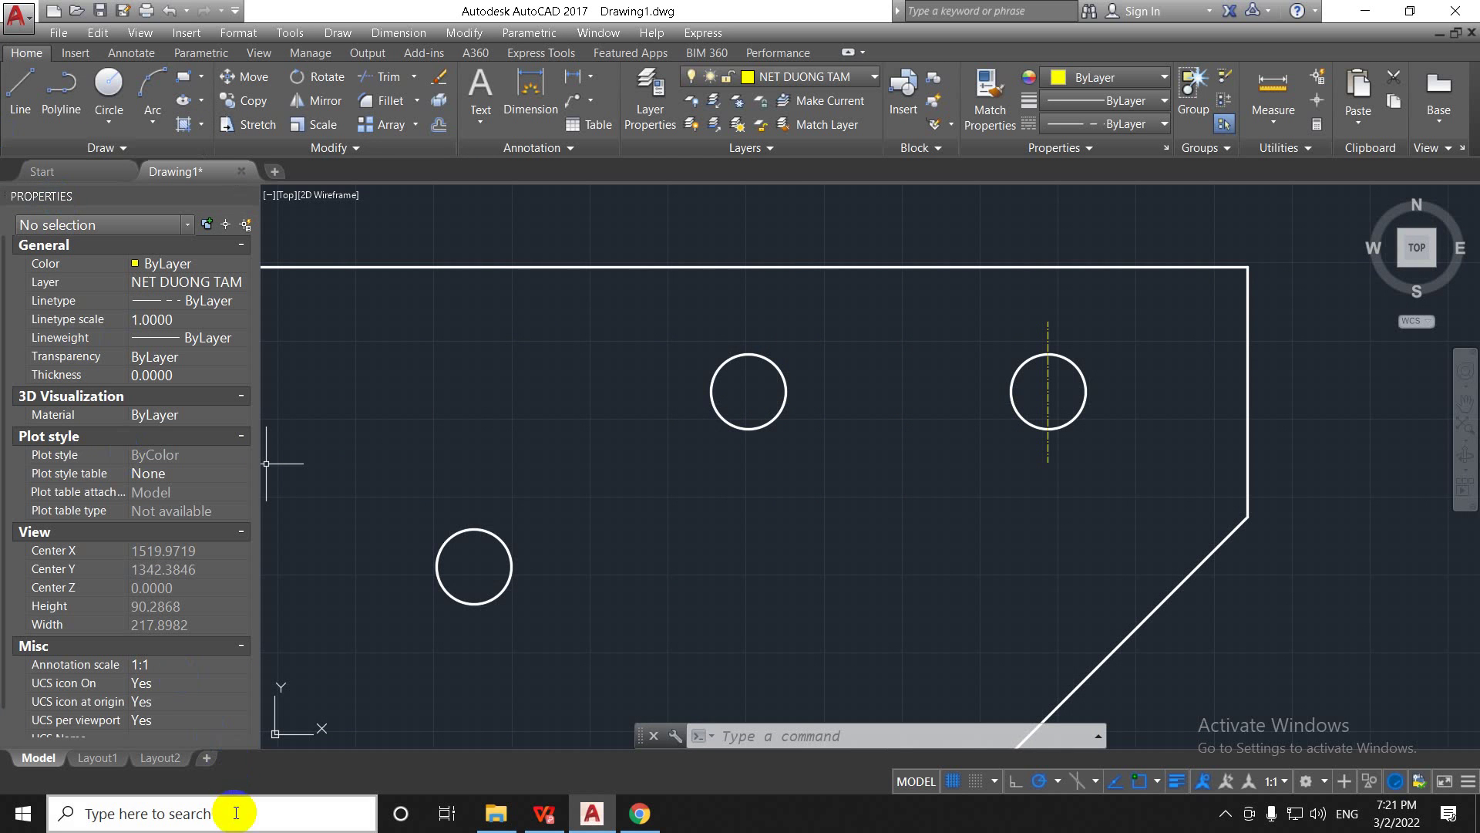
click(44, 390)
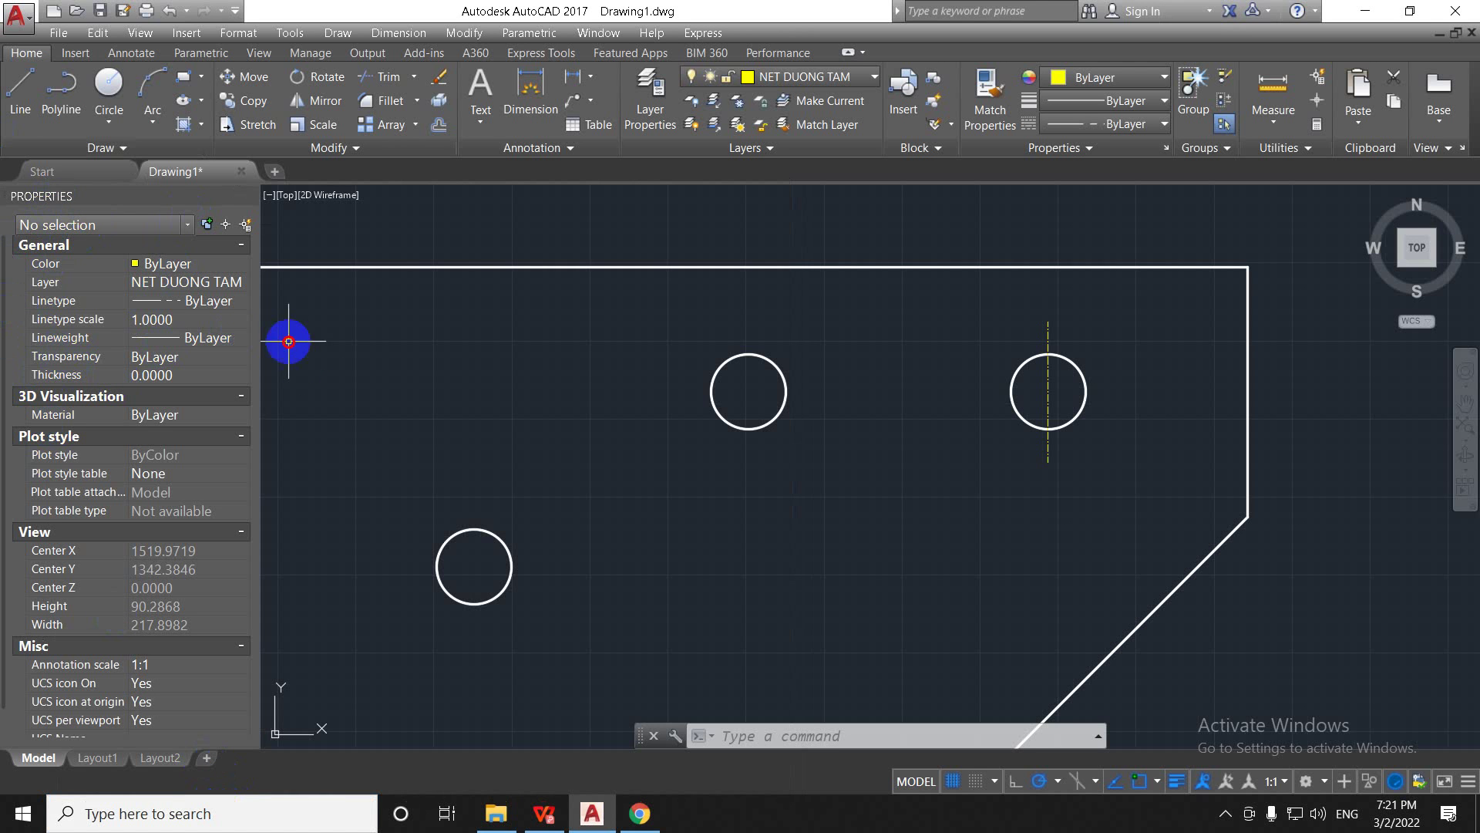
mouse_move(202, 205)
mouse_down()
mouse_move(281, 271)
mouse_move(316, 345)
mouse_up()
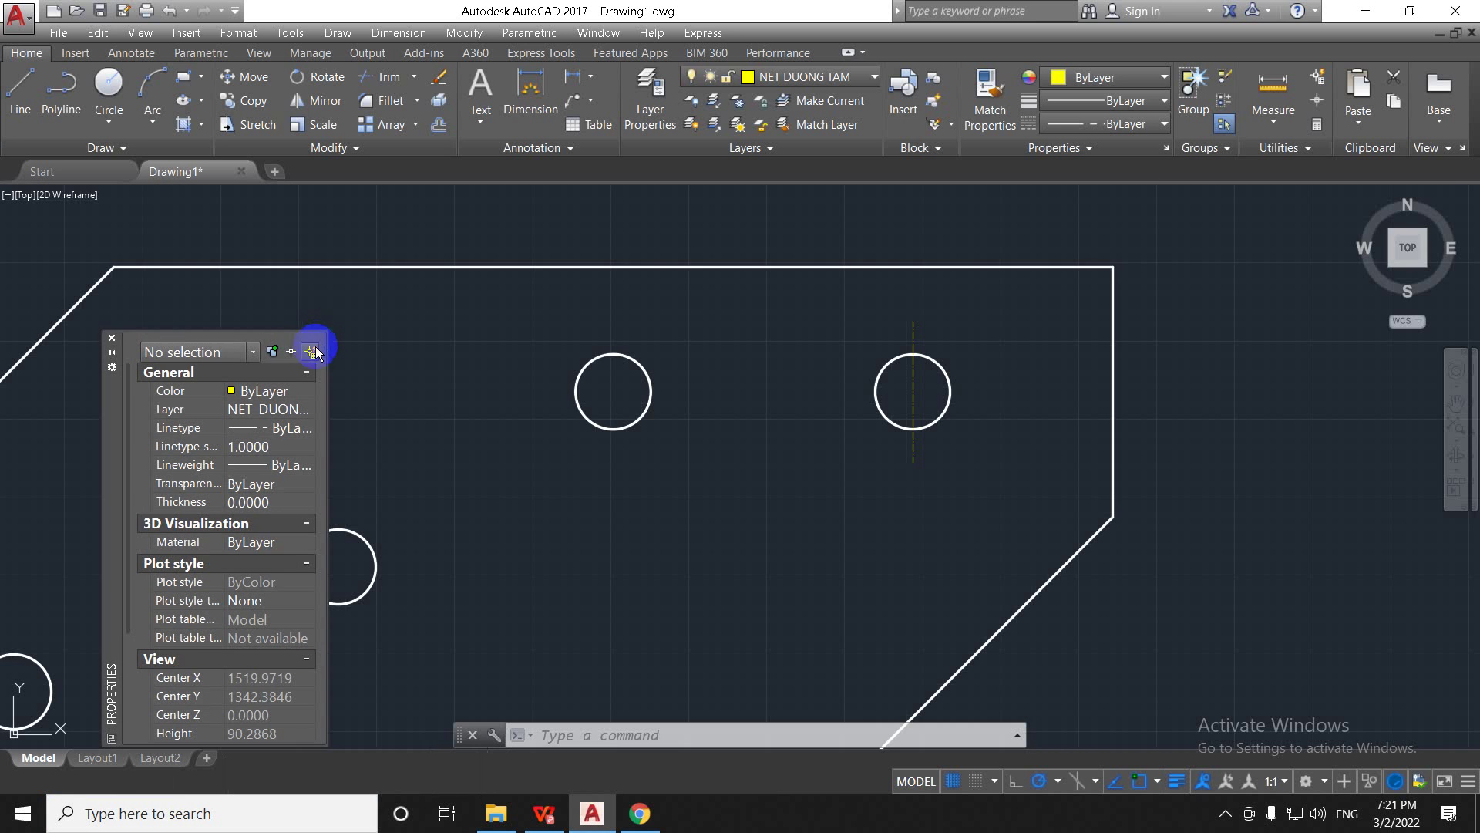
click(111, 337)
Step: Open and close the Properties palette with the MO command and again with the PR command
click(322, 391)
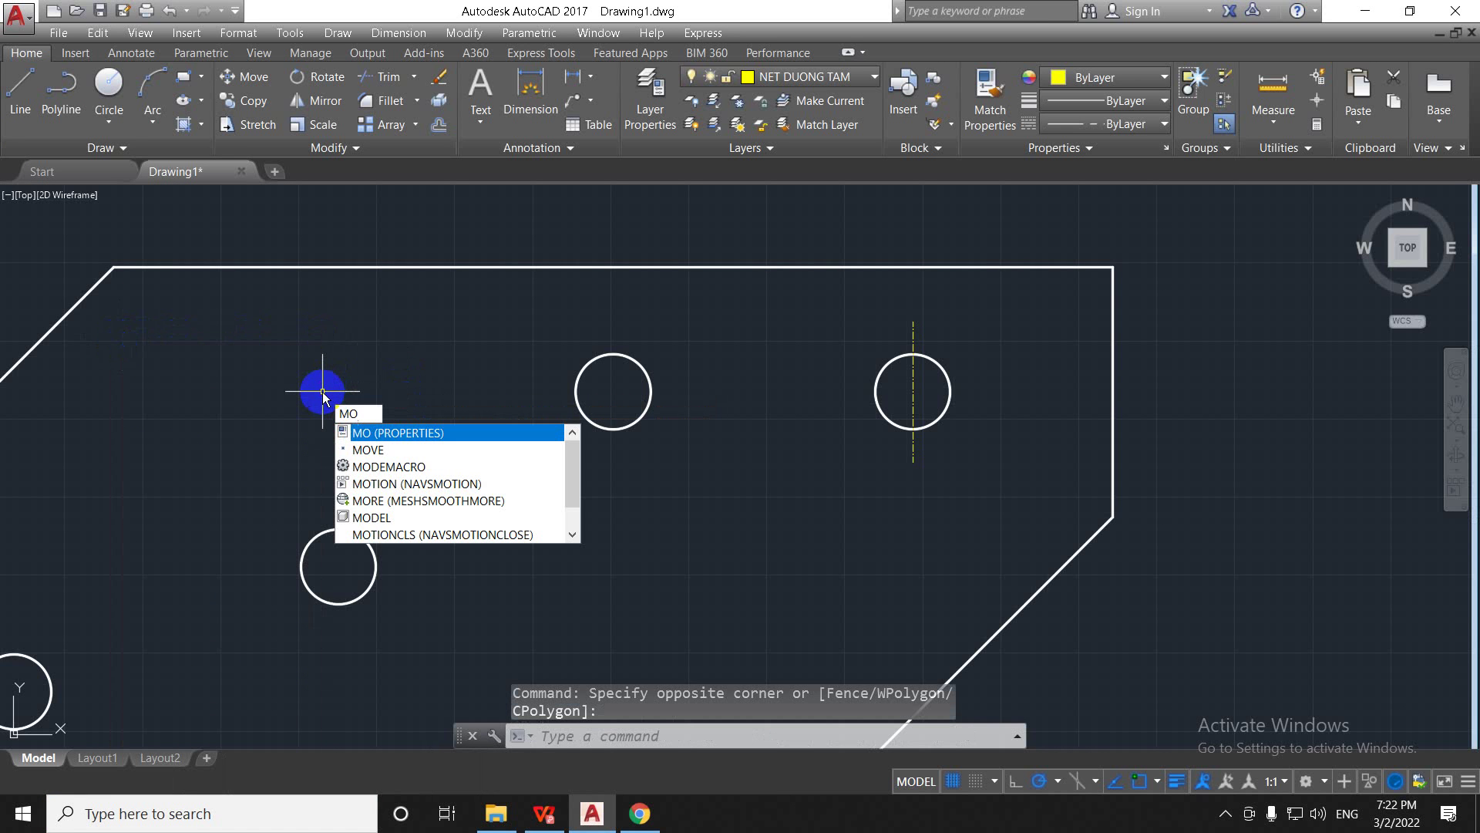
key(Return)
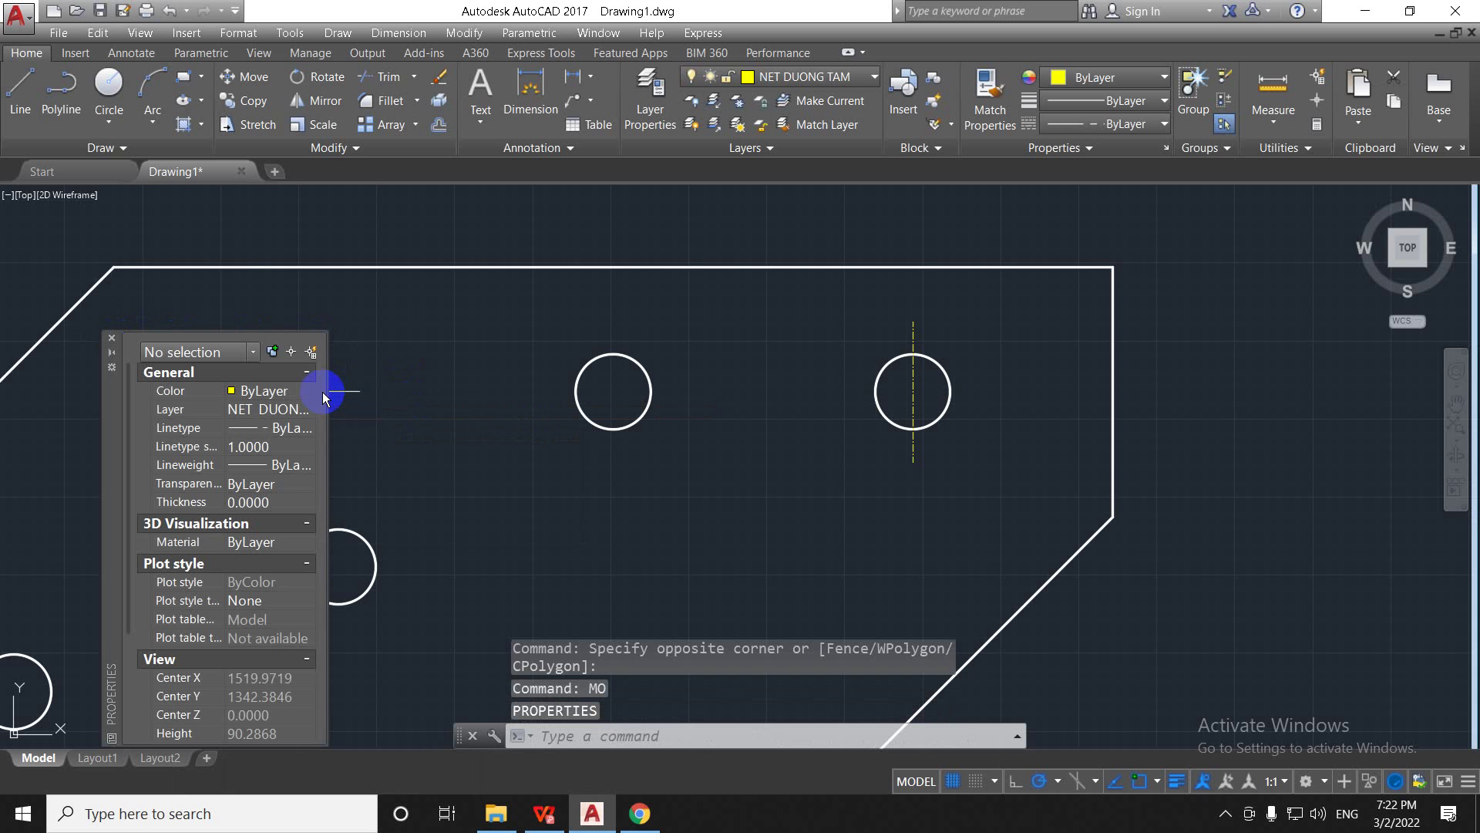
click(110, 340)
text(PR)
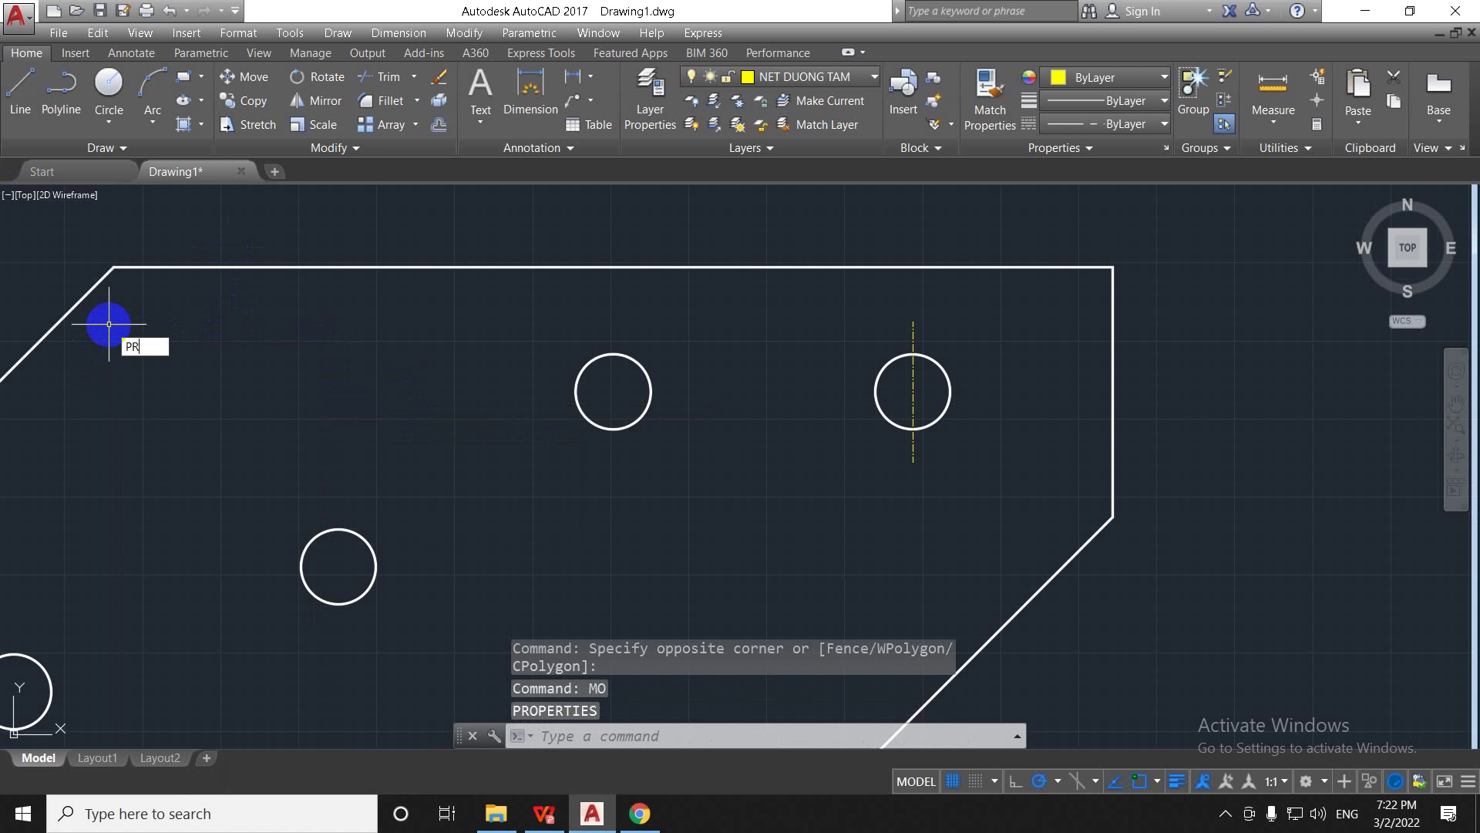
key(Return)
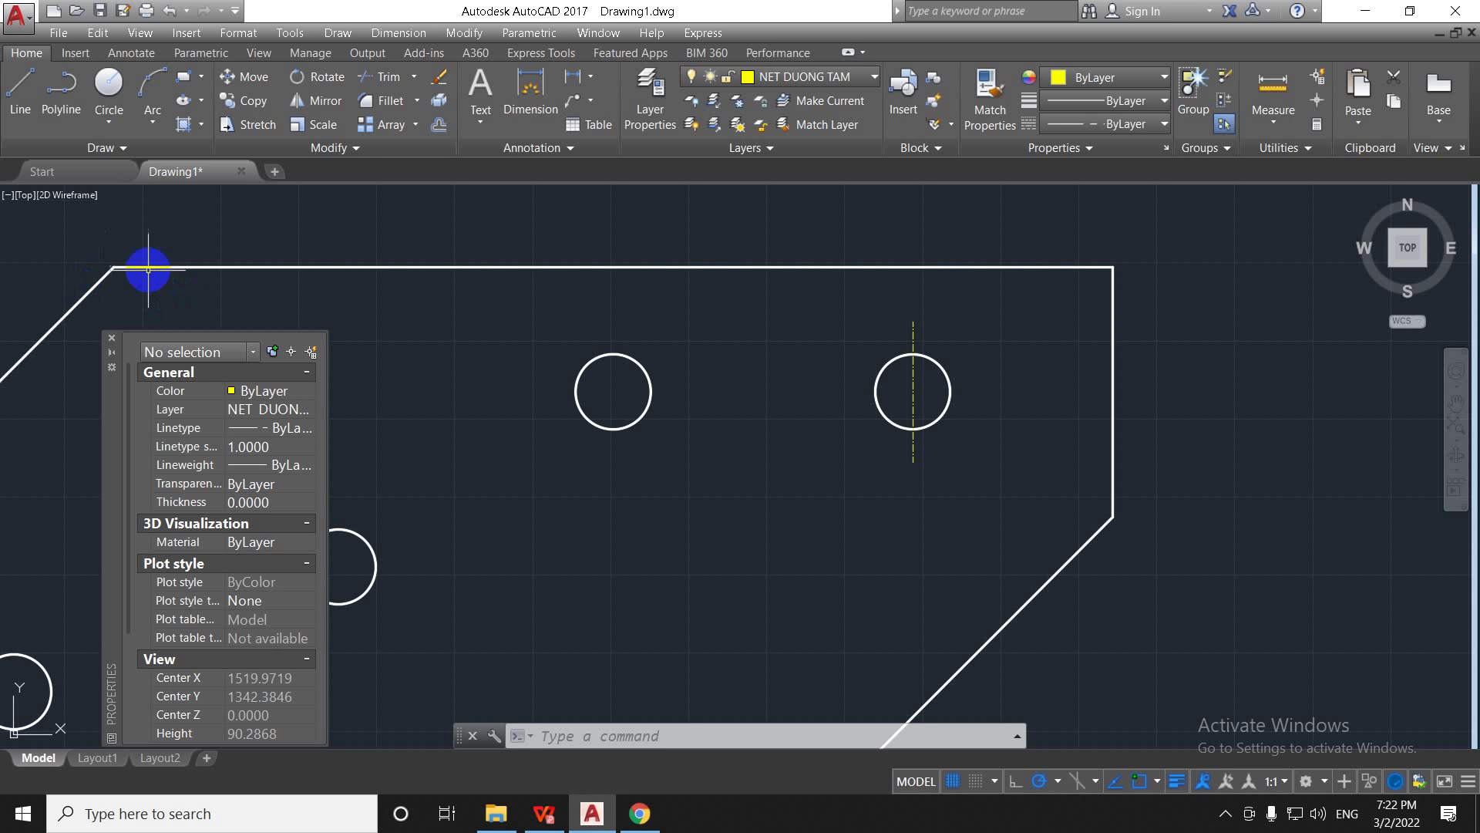
click(111, 339)
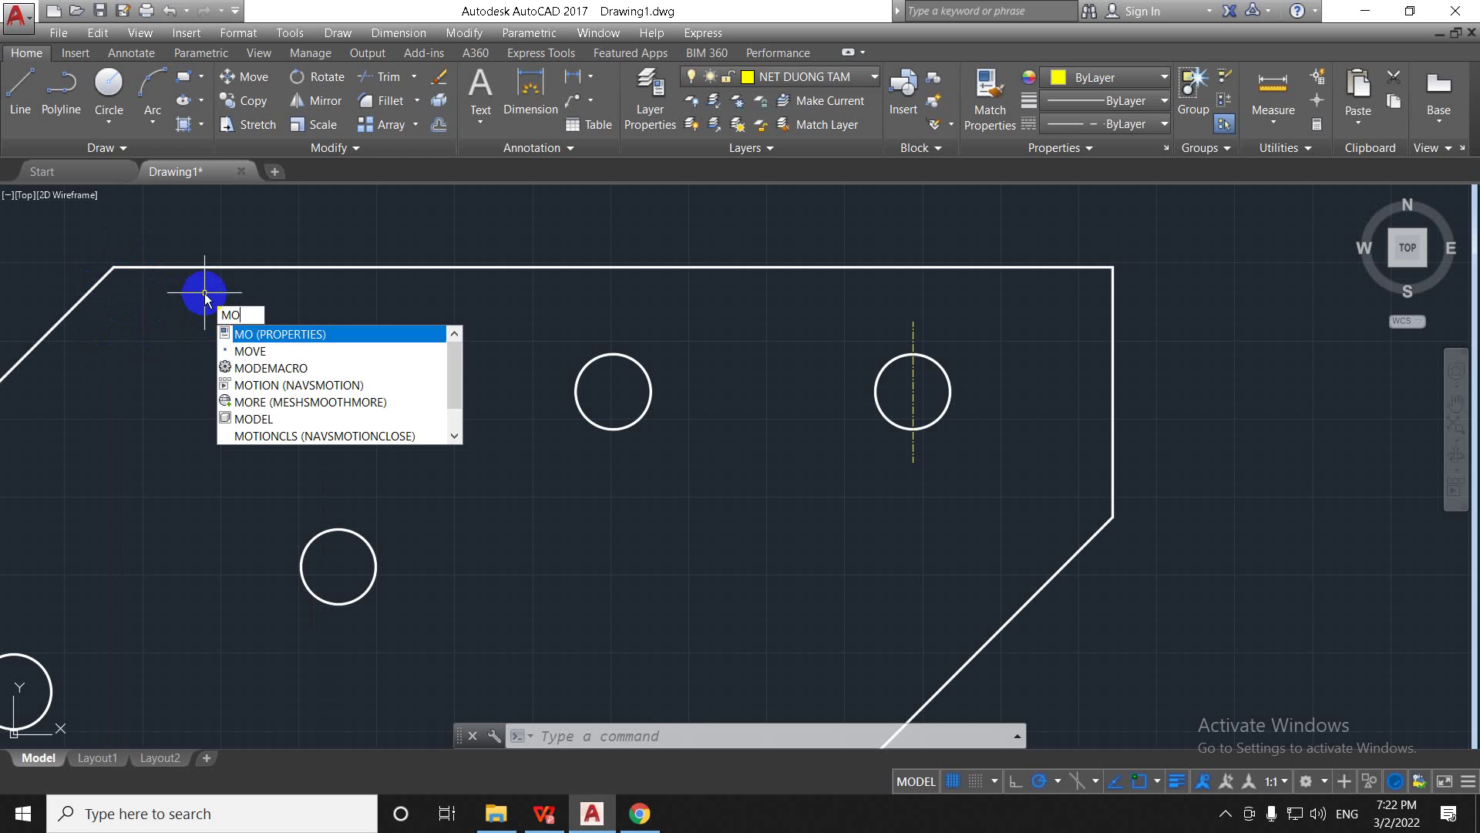
key(Escape)
text(PR)
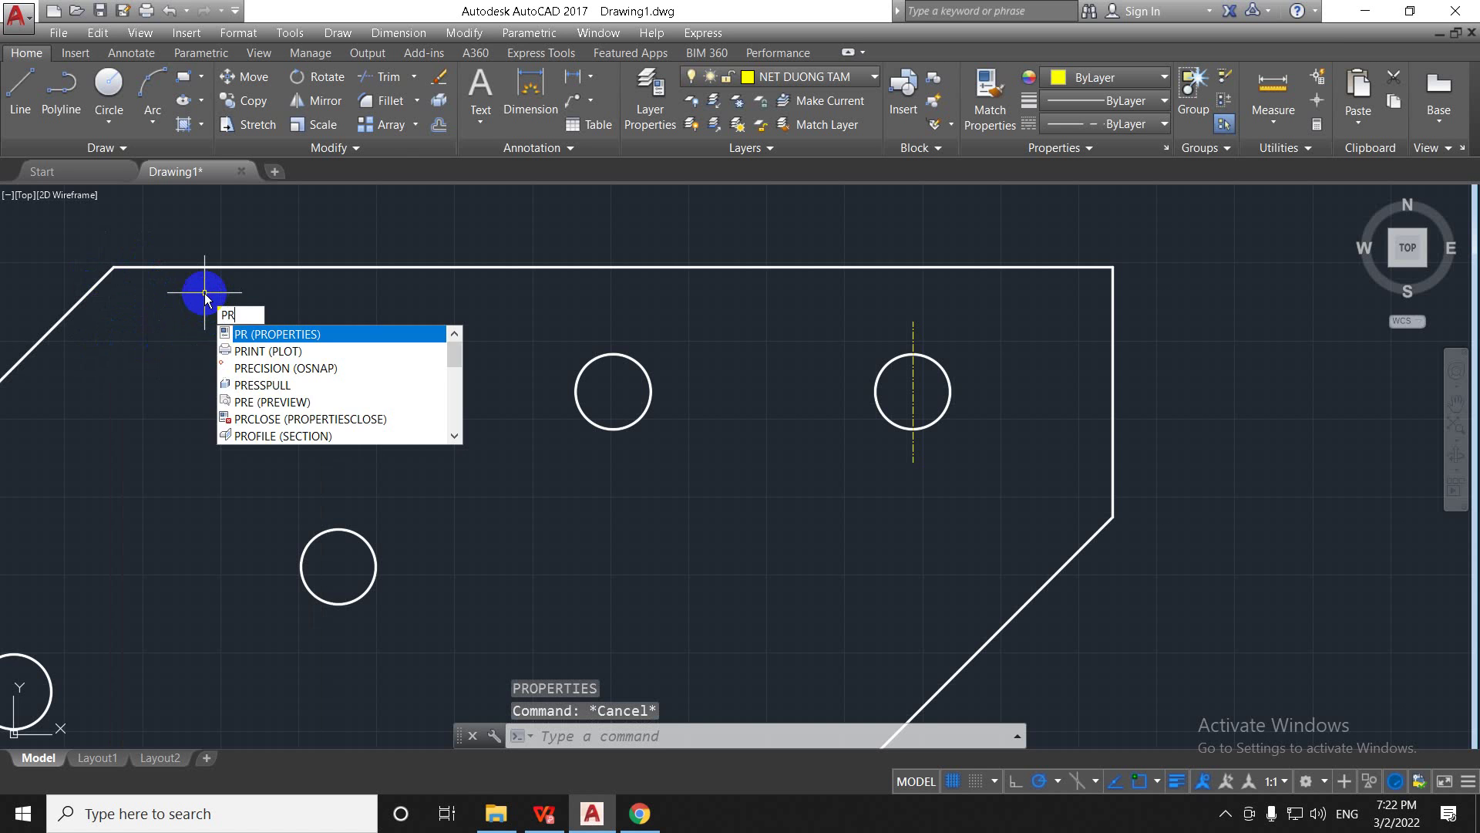
key(Escape)
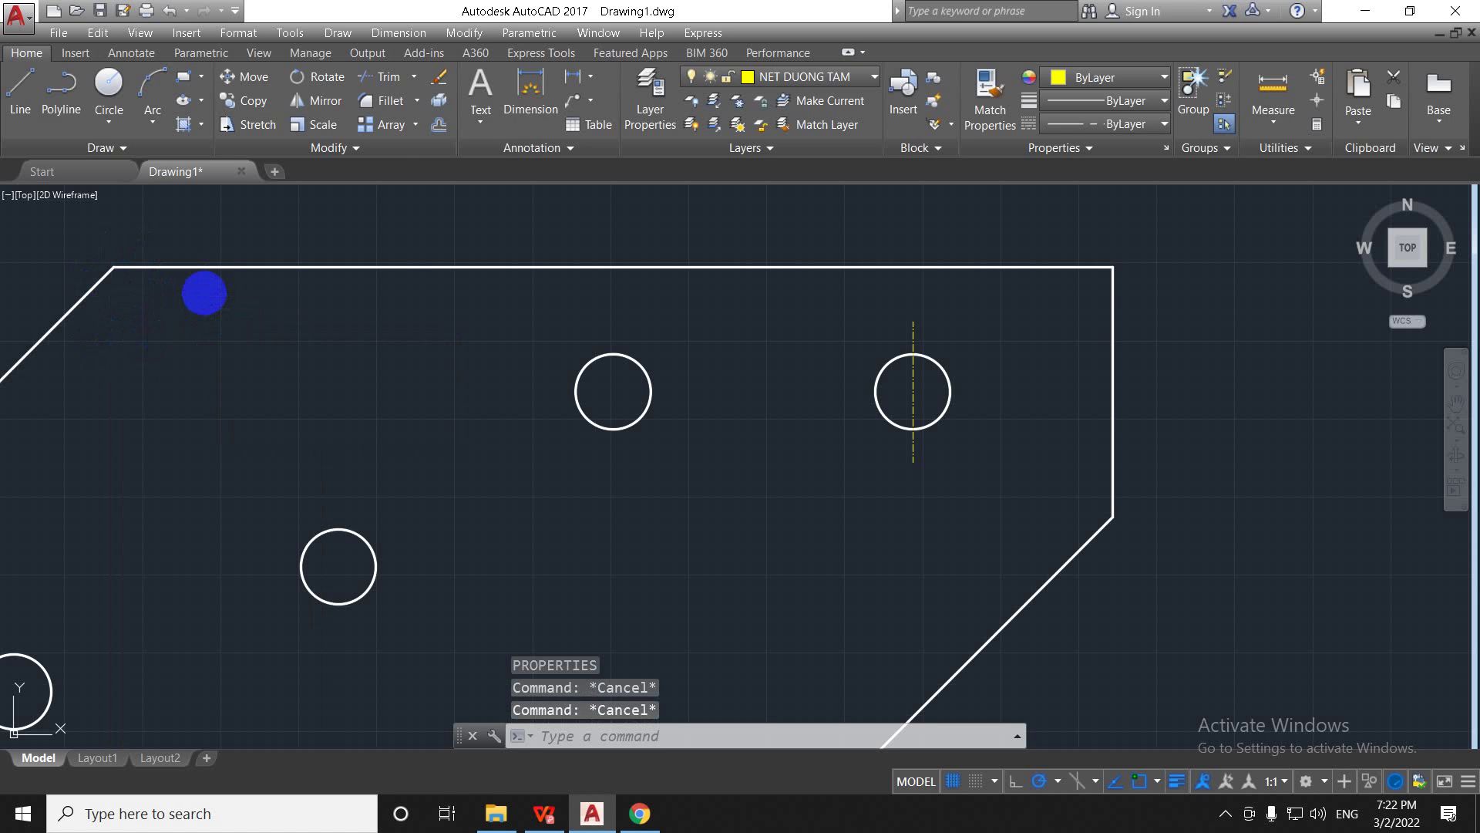
Step: Open the Properties palette and dock it beside the drawing area
key(ctrl+1)
drag(115, 424, 7, 332)
scroll(653, 478, up, 5)
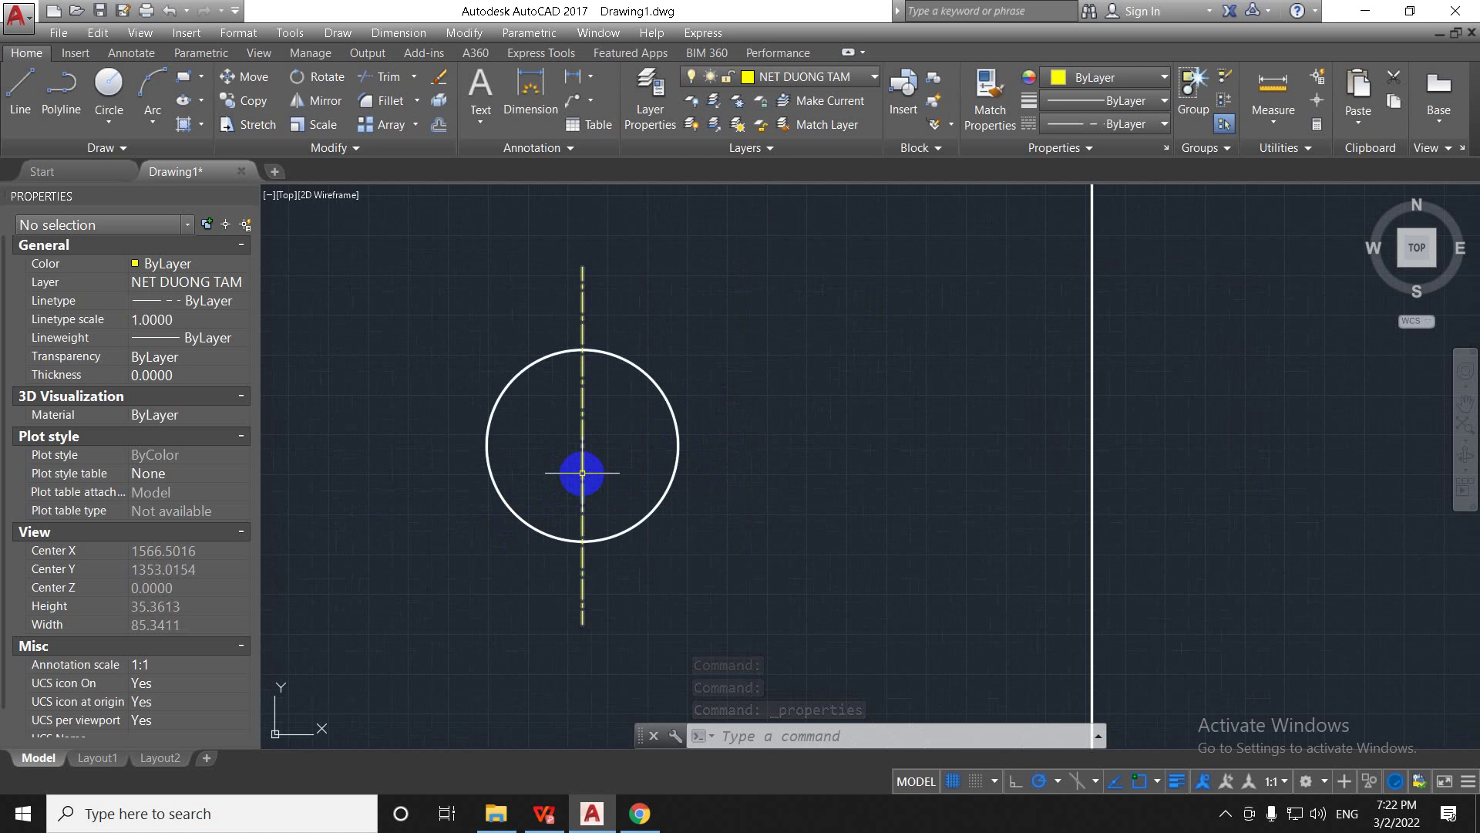
Step: Set the linetype scale of the rightmost hole's vertical centerline to 8 and close the Properties palette
click(583, 473)
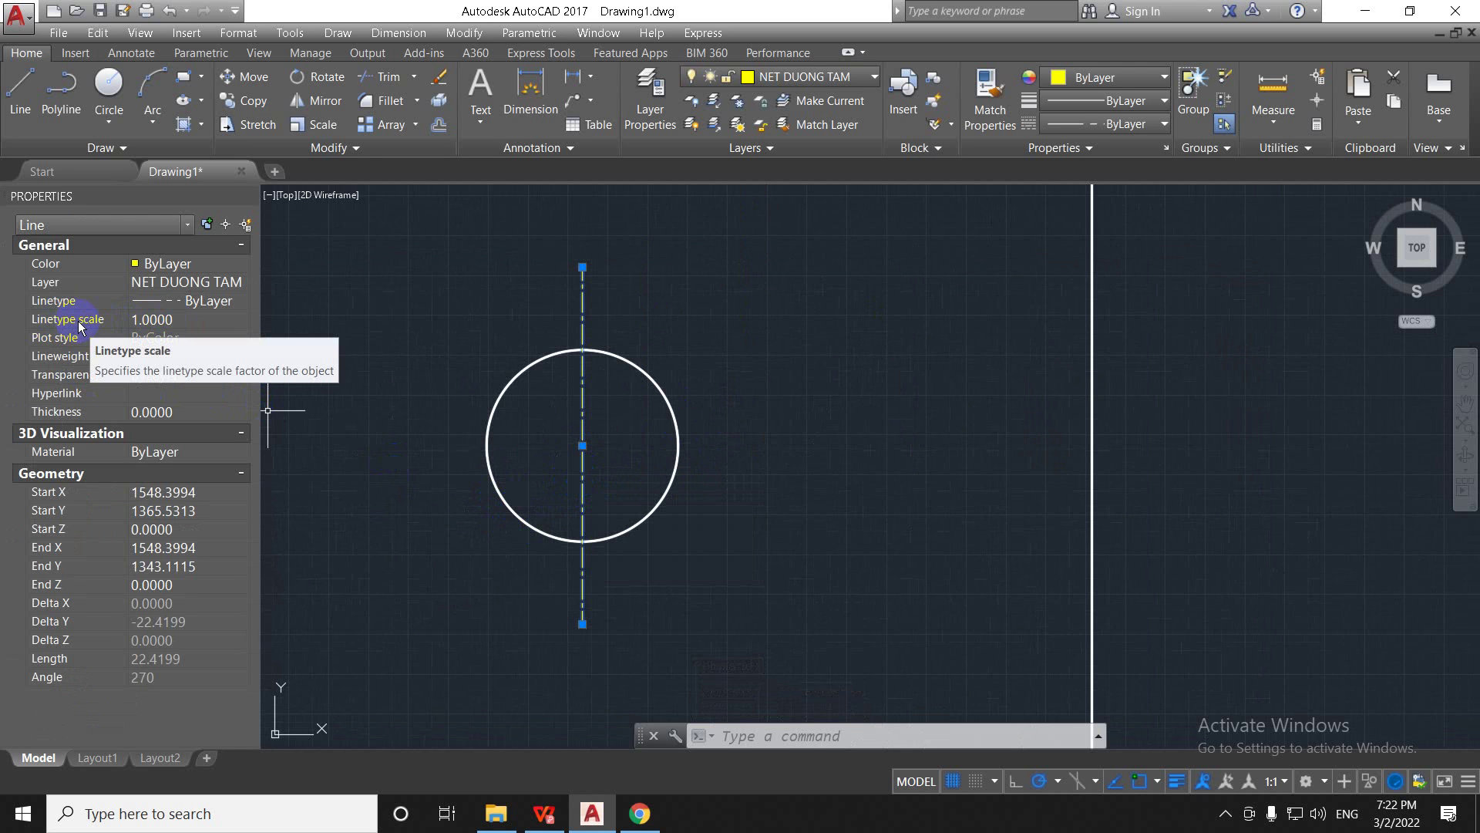
click(179, 318)
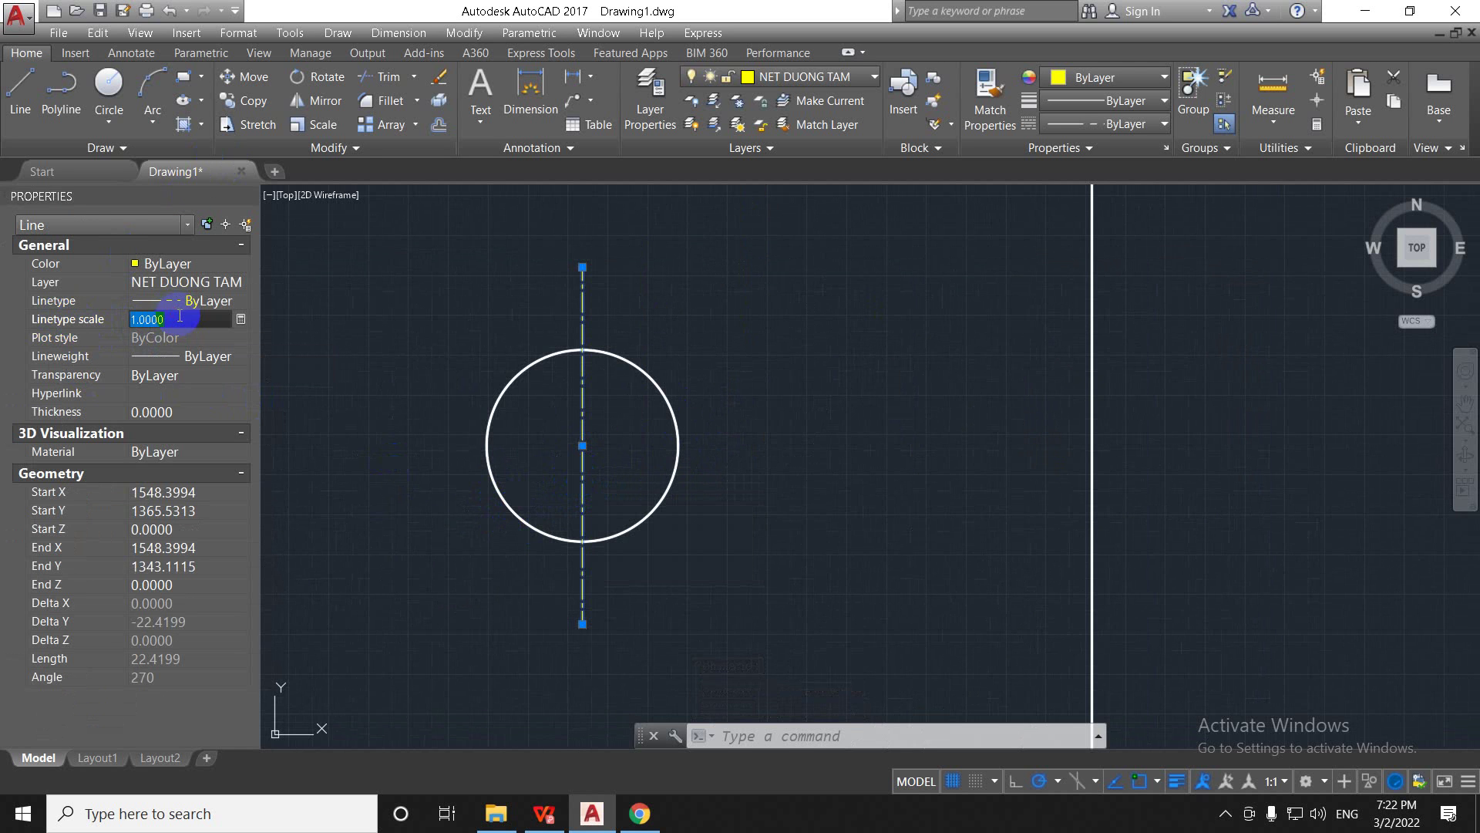
key(Return)
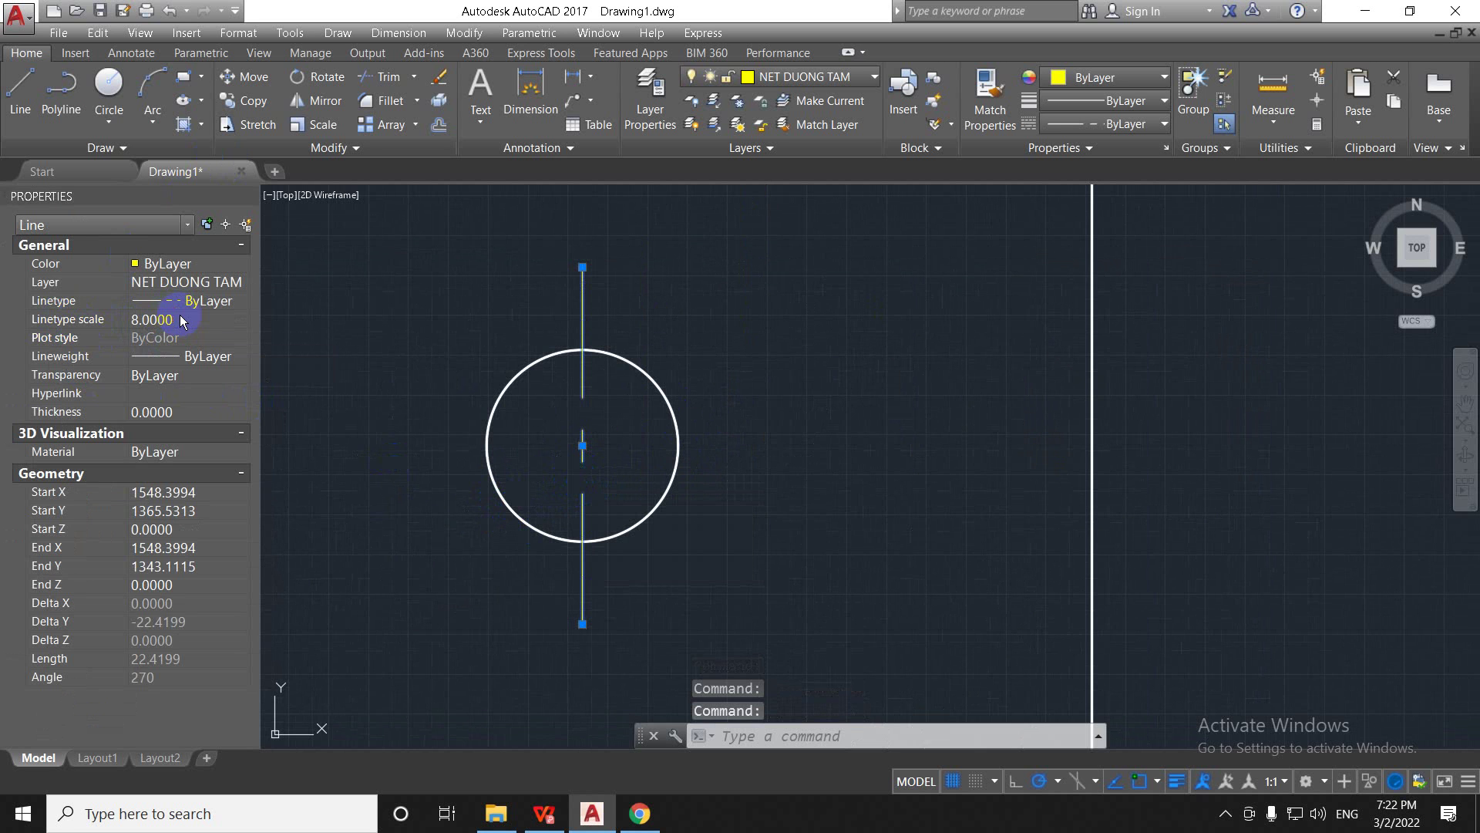
key(Escape)
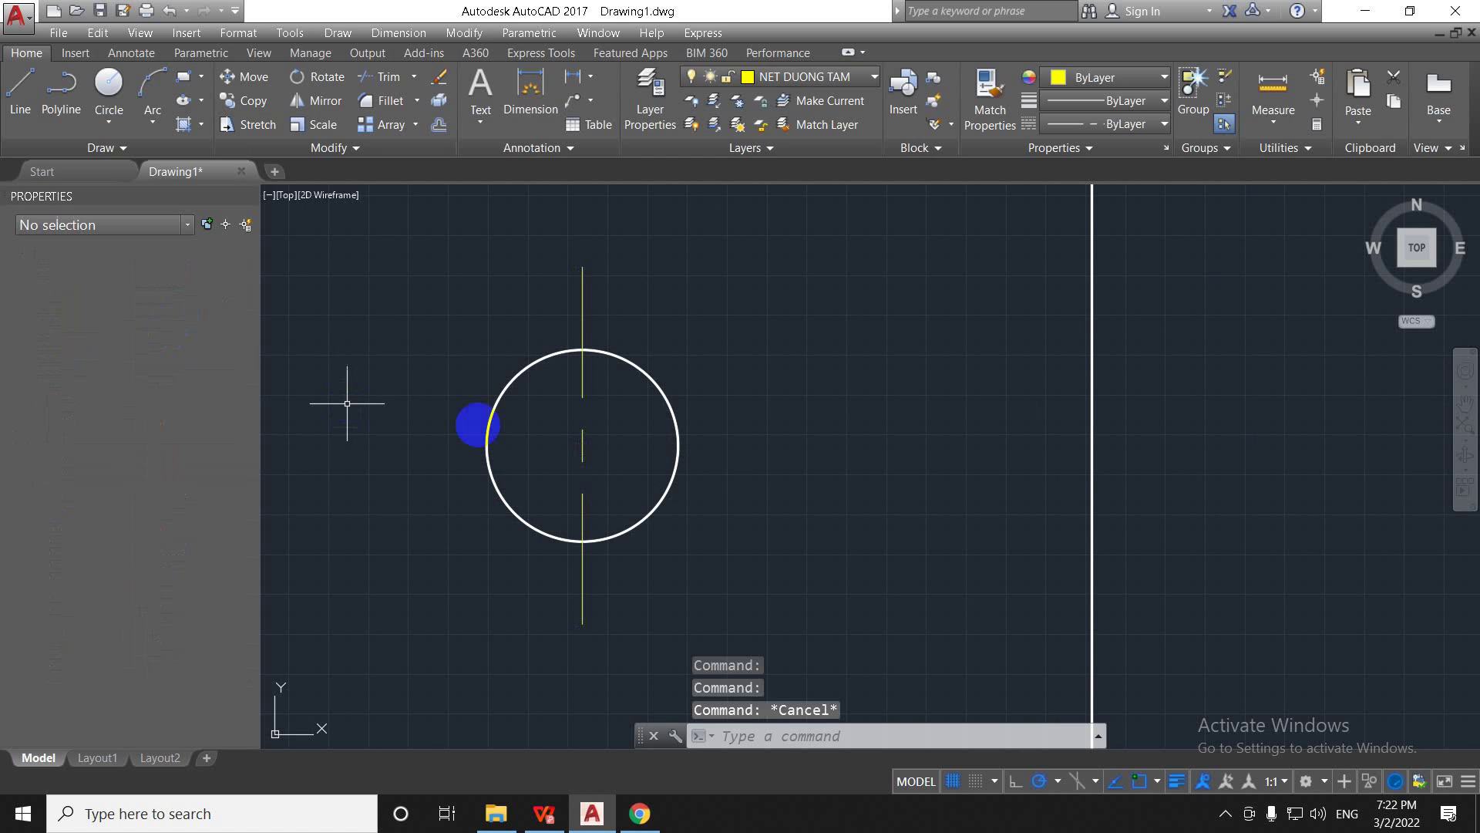
key(Escape)
middle_drag(588, 499, 690, 478)
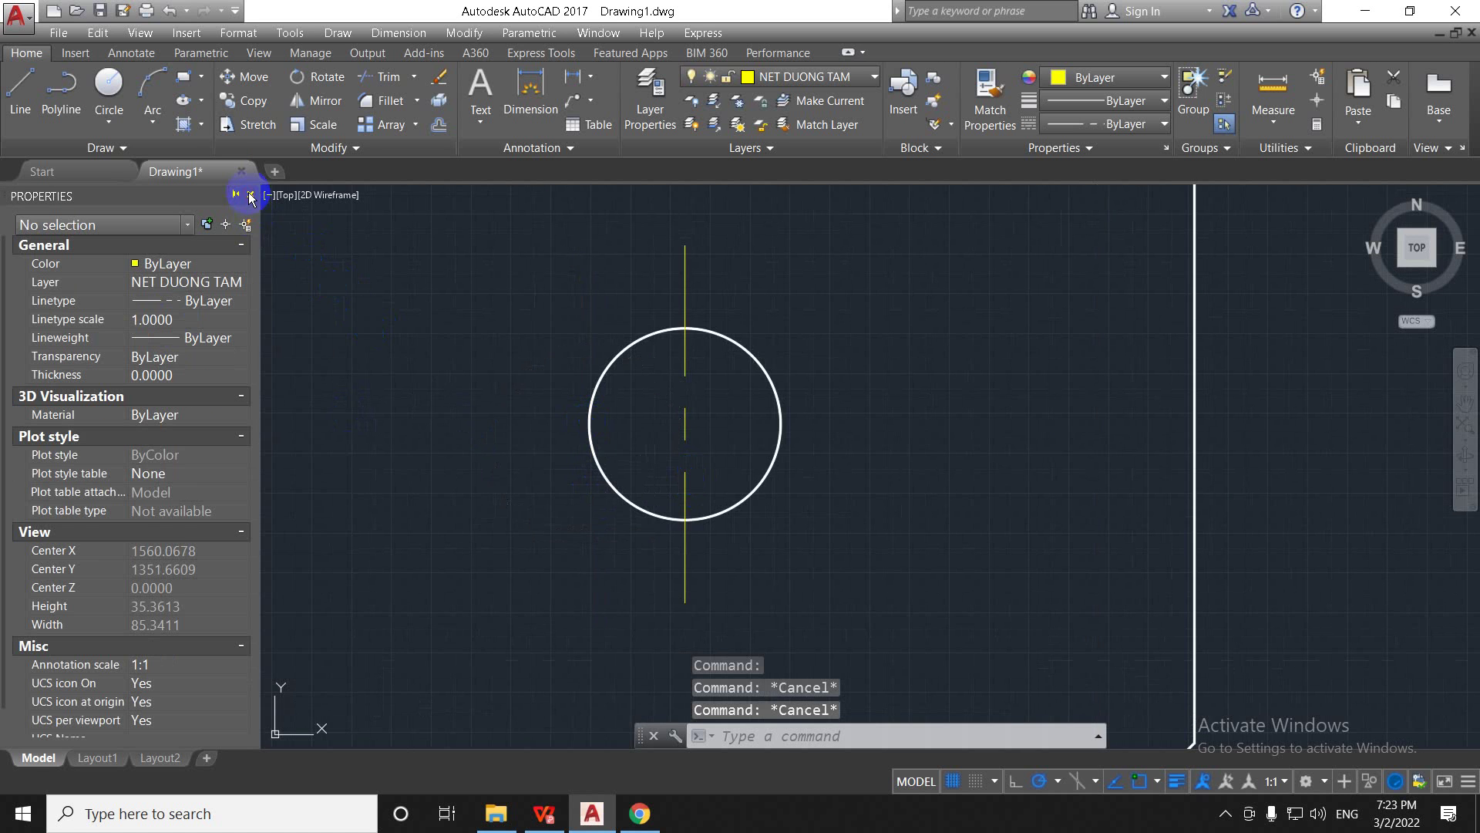
click(250, 195)
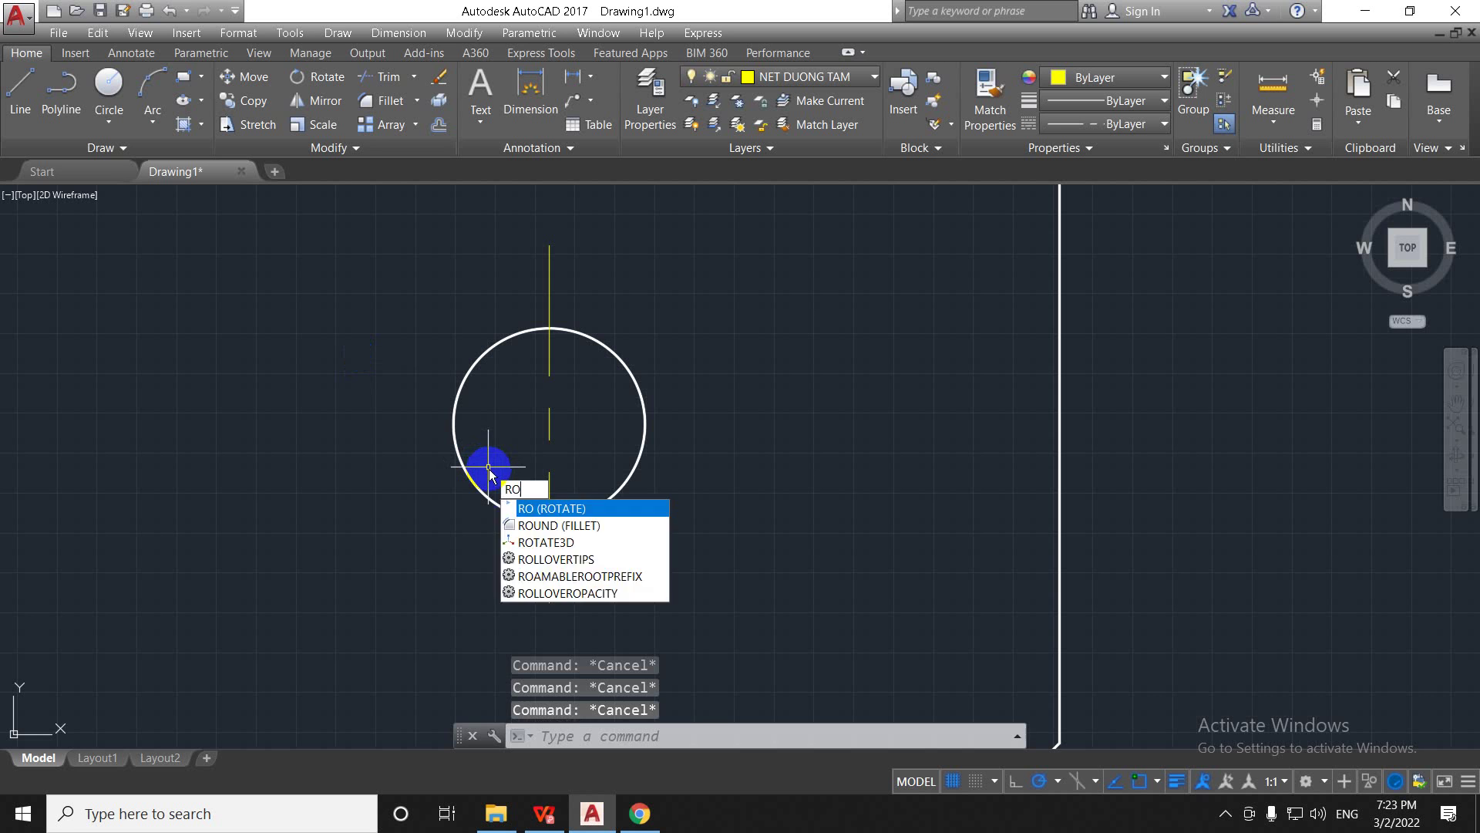
Step: Rotate a copy of the vertical centerline by 90° about the hole's centre to make the horizontal centerline
key(Return)
click(595, 588)
click(519, 519)
key(Return)
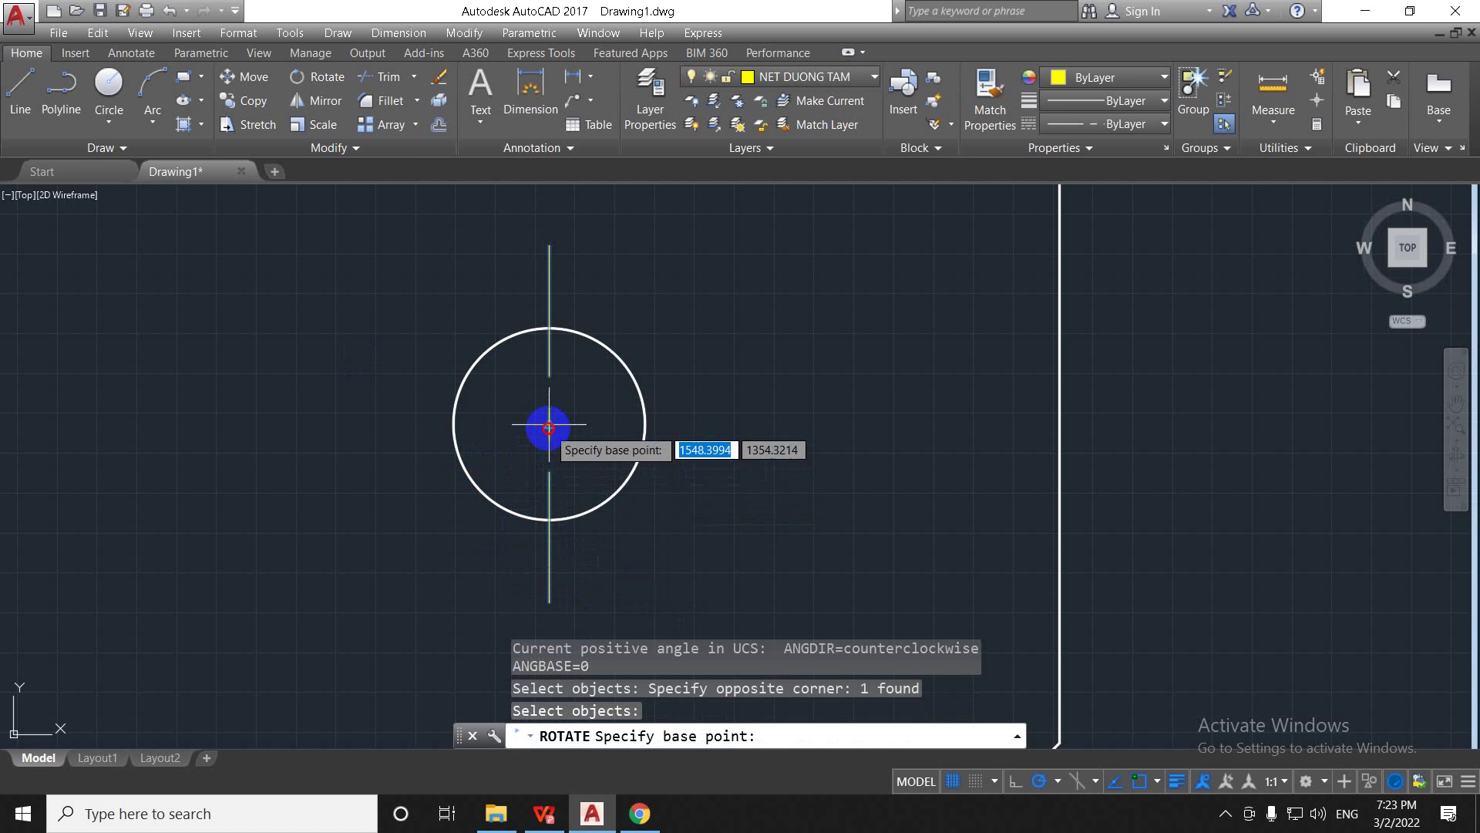
click(560, 444)
text(C)
key(Return)
key(Return)
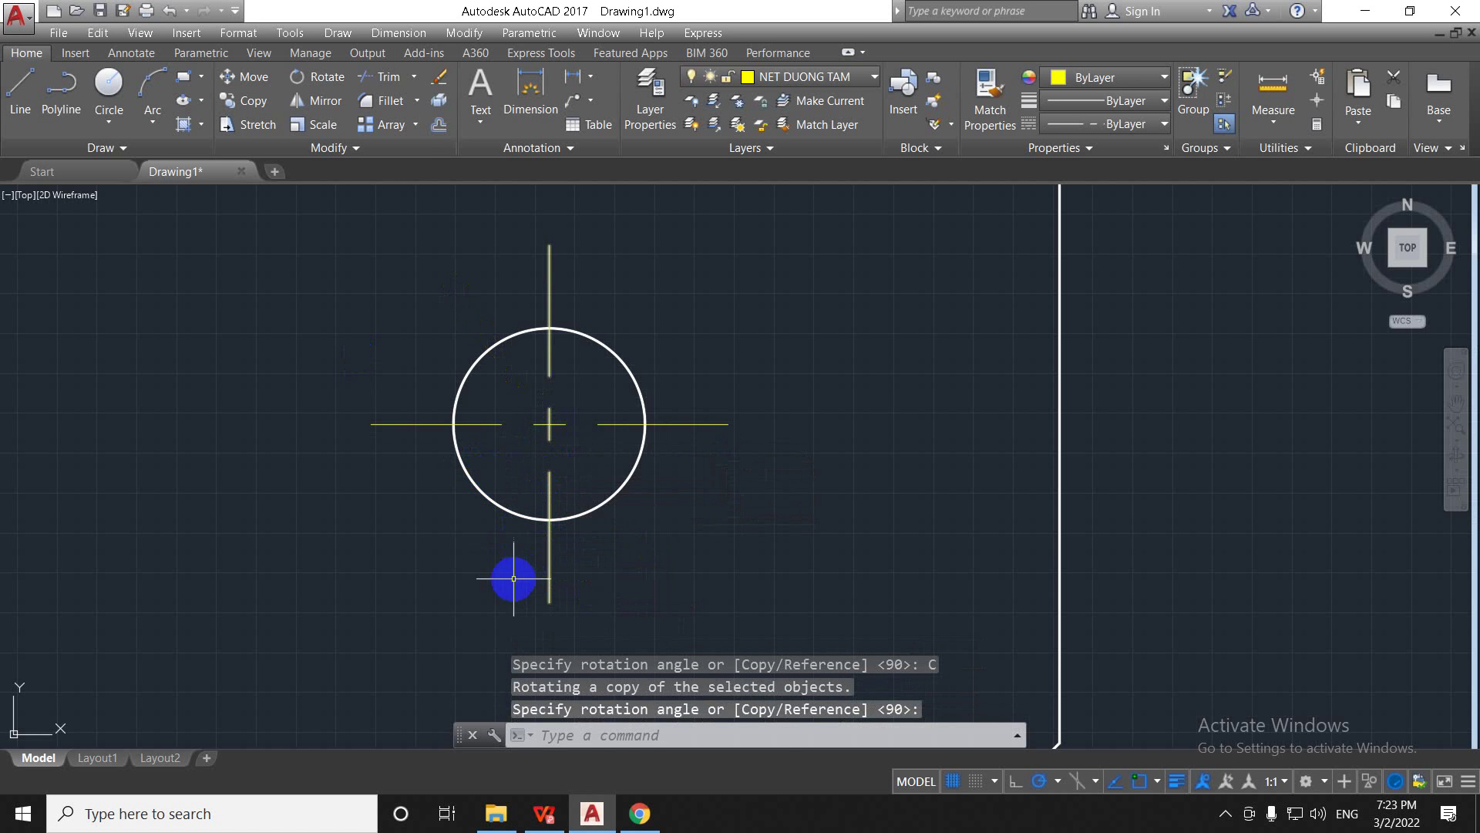
Step: Copy the rightmost hole's two centerlines from its centre to the centre of the neighbouring upper hole
scroll(513, 582, down, 2)
middle_drag(462, 588, 562, 548)
text(O)
key(Return)
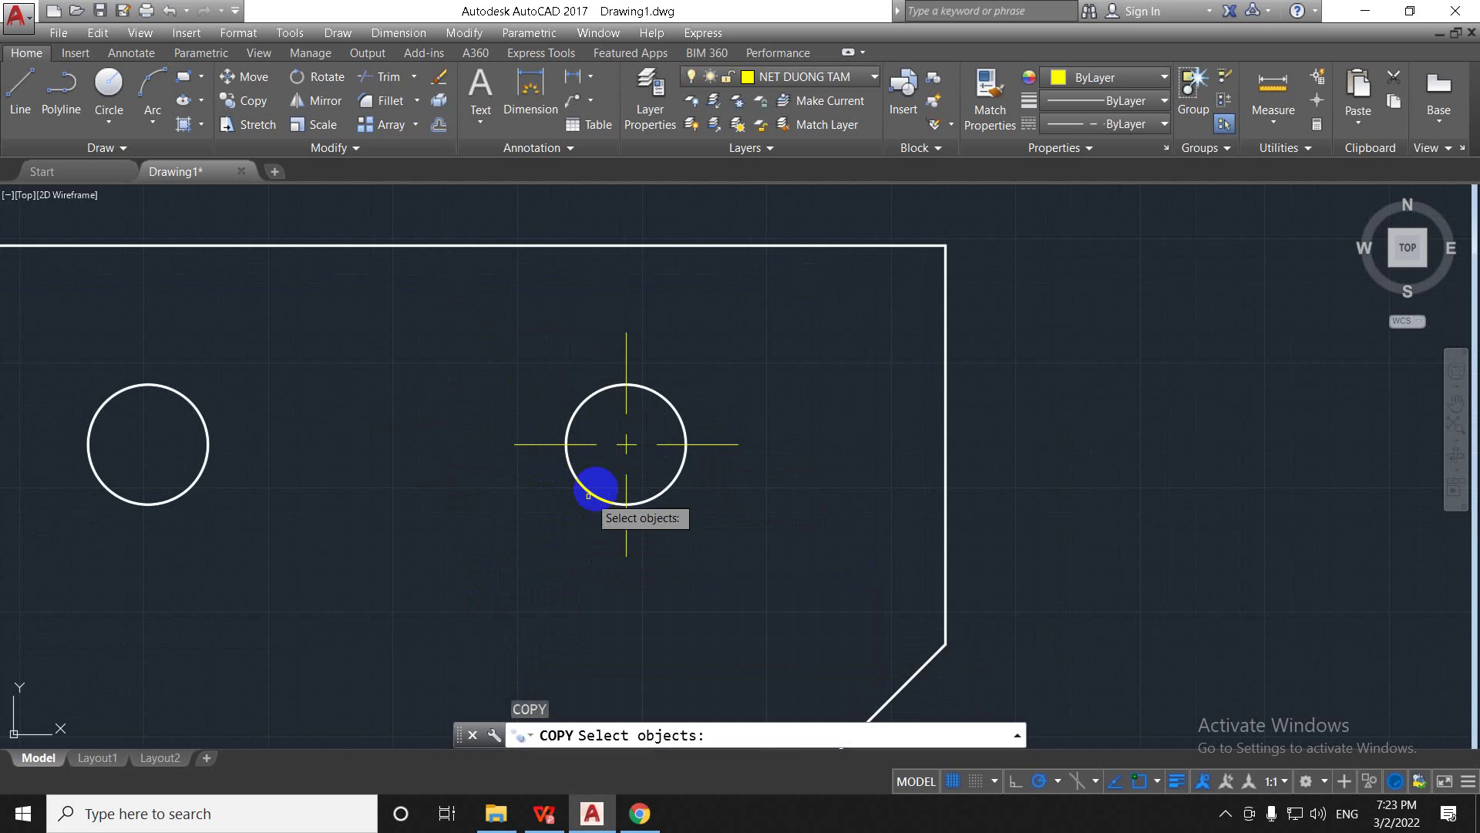
click(627, 478)
click(605, 422)
key(Return)
click(626, 445)
scroll(593, 468, down, 2)
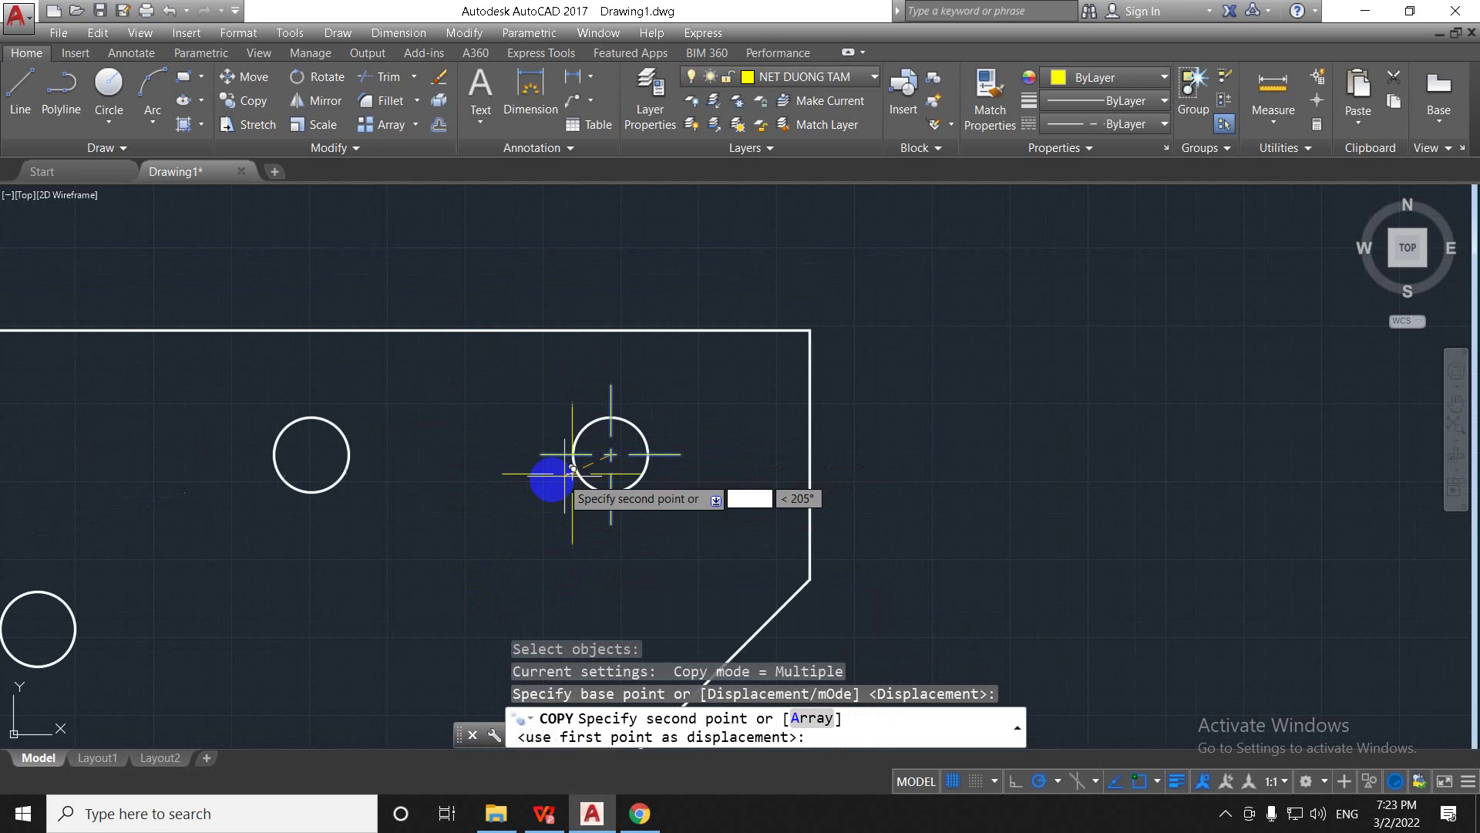
click(307, 456)
Step: Place copies of the crossed centerlines at the centres of the plate's two remaining lower-left holes and end the Copy command
middle_drag(287, 532, 686, 399)
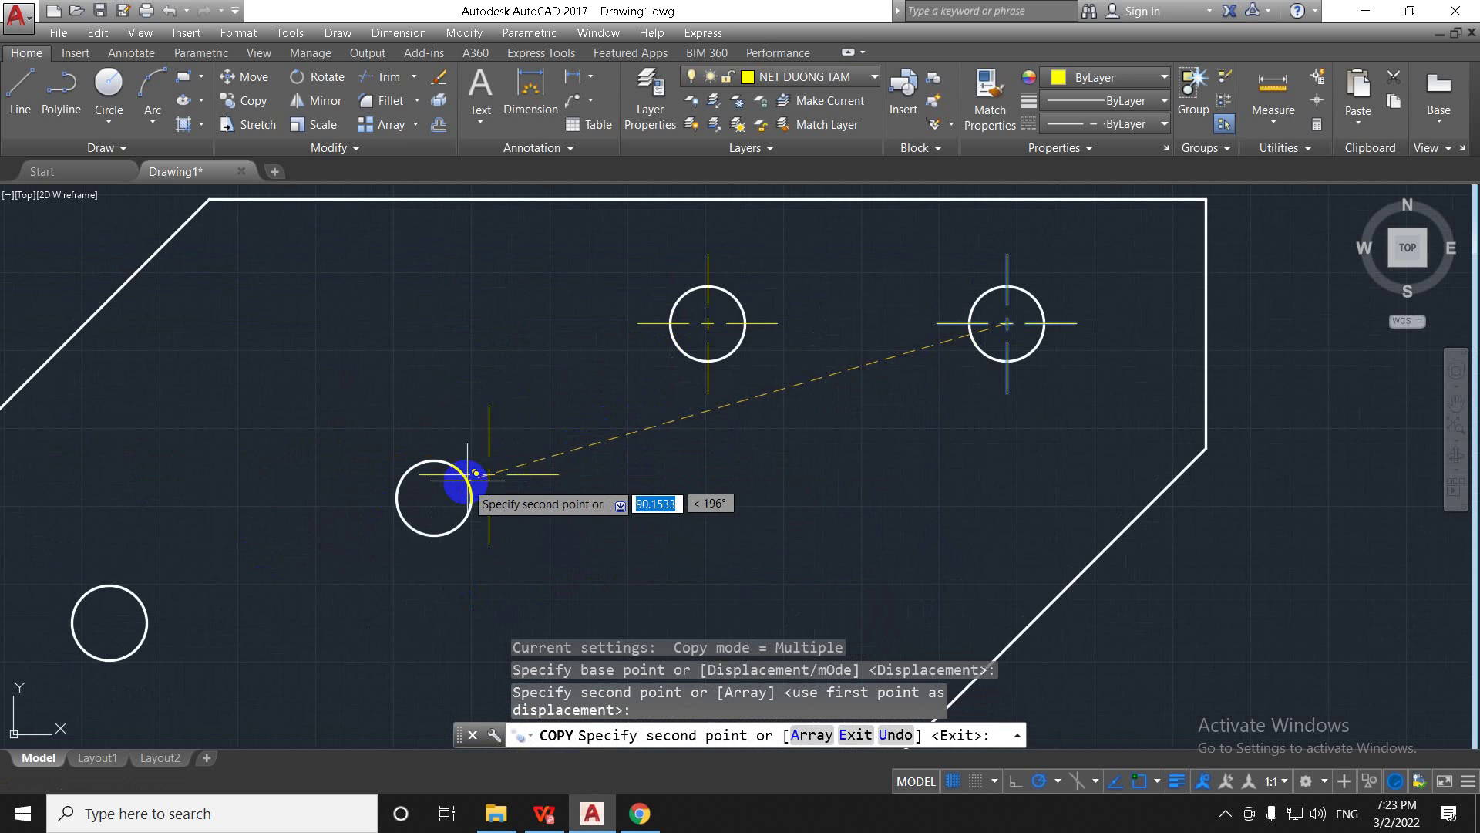
click(434, 498)
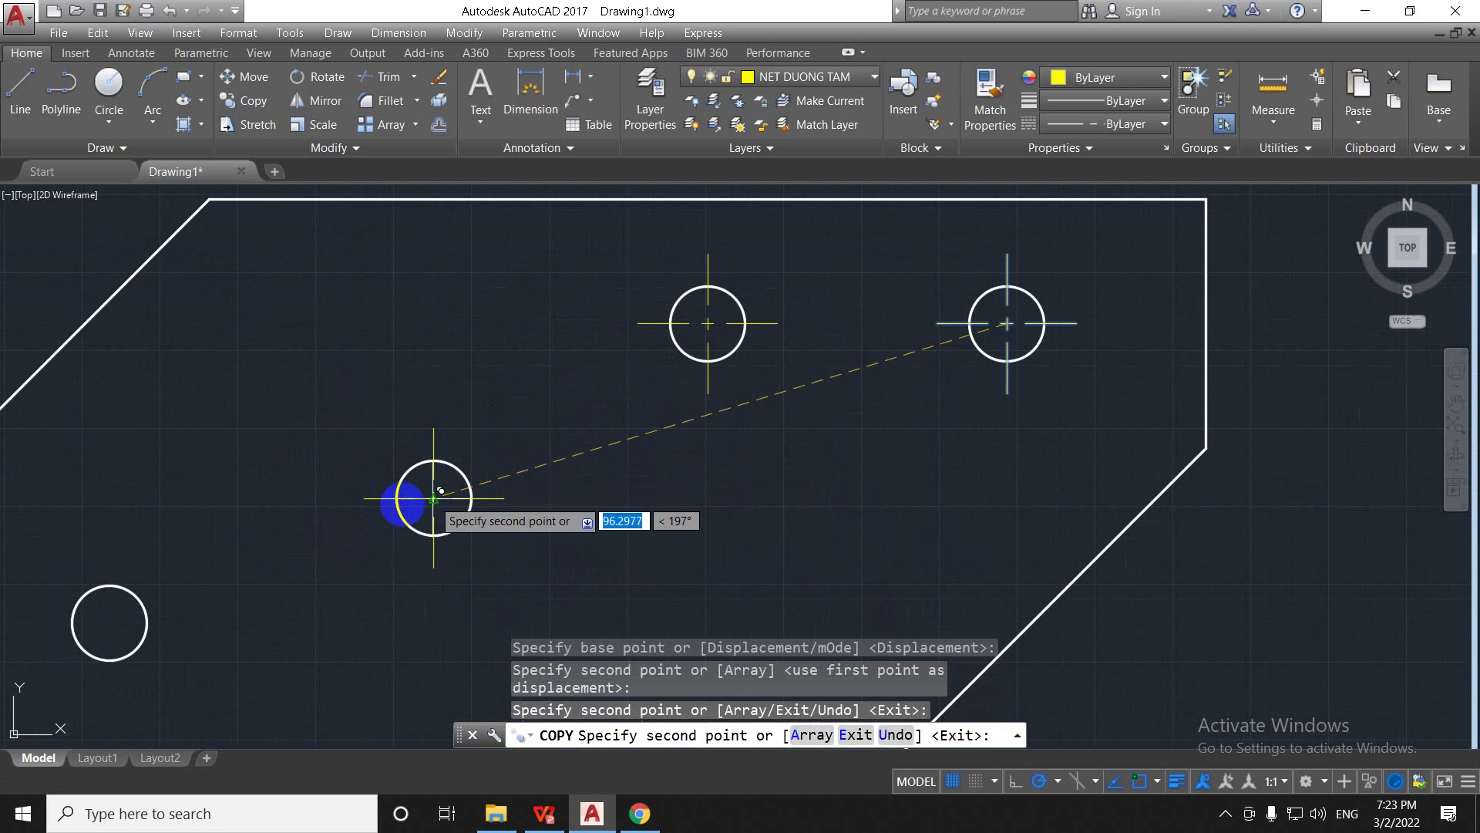
click(109, 622)
key(Escape)
scroll(354, 562, down, 2)
middle_drag(489, 557, 599, 385)
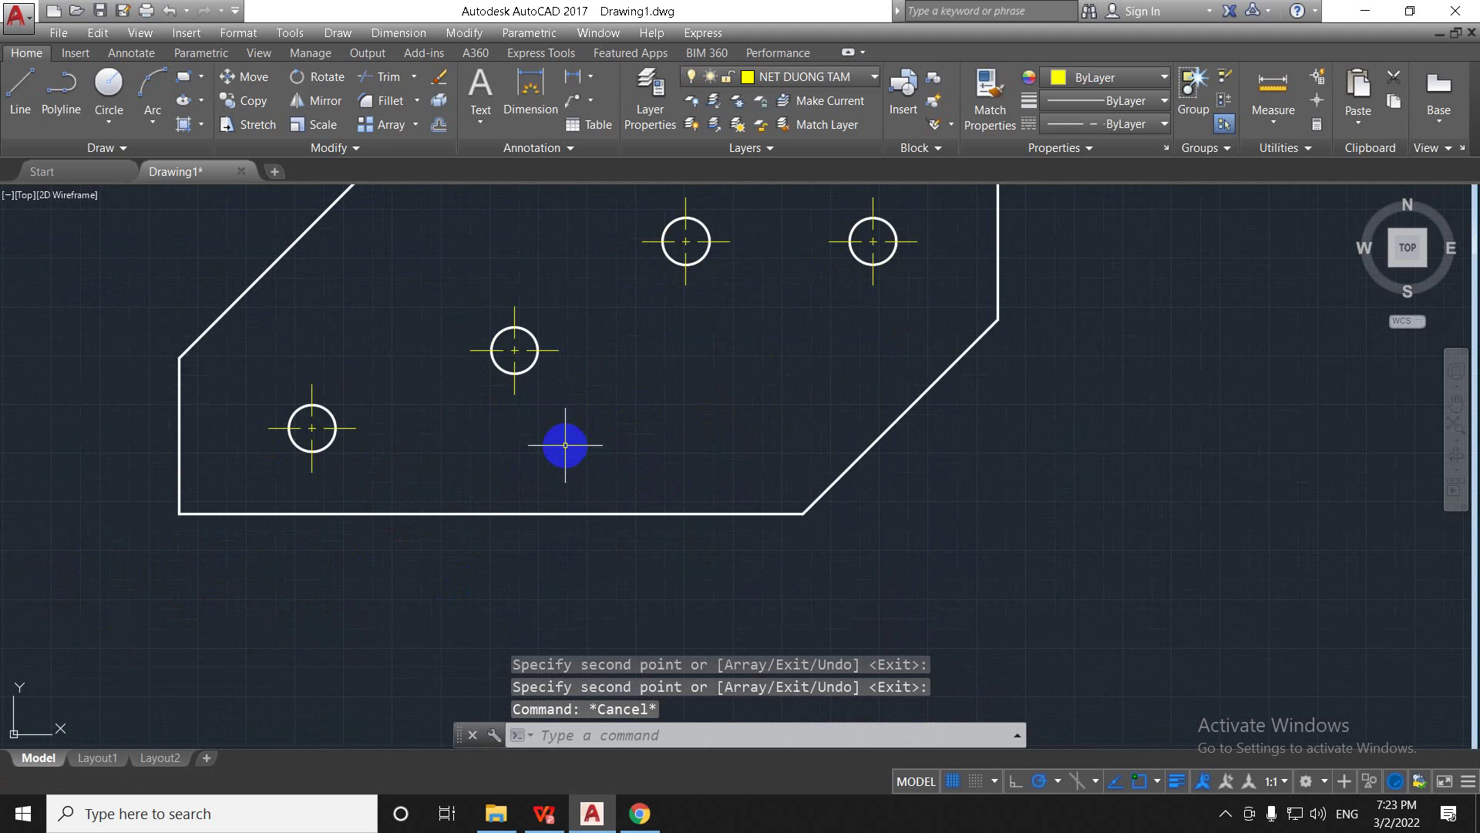
scroll(565, 446, down, 2)
middle_drag(628, 528, 686, 590)
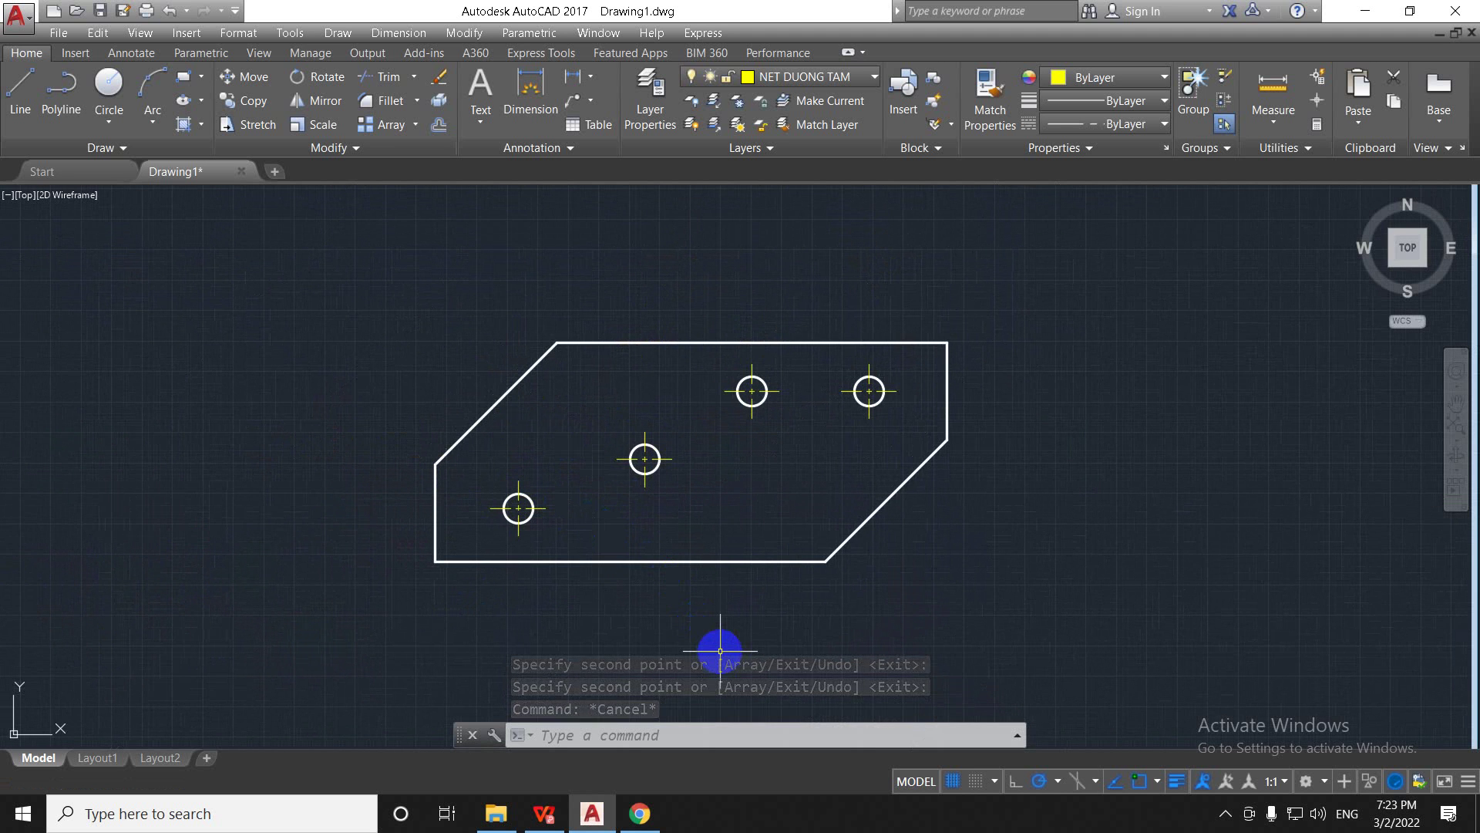
Step: Draw a vertical line slightly taller than the large circle, between the small and large circles of the pointed plate
scroll(678, 594, down, 2)
mouse_move(637, 548)
middle_down()
mouse_move(660, 440)
mouse_move(545, 390)
middle_up()
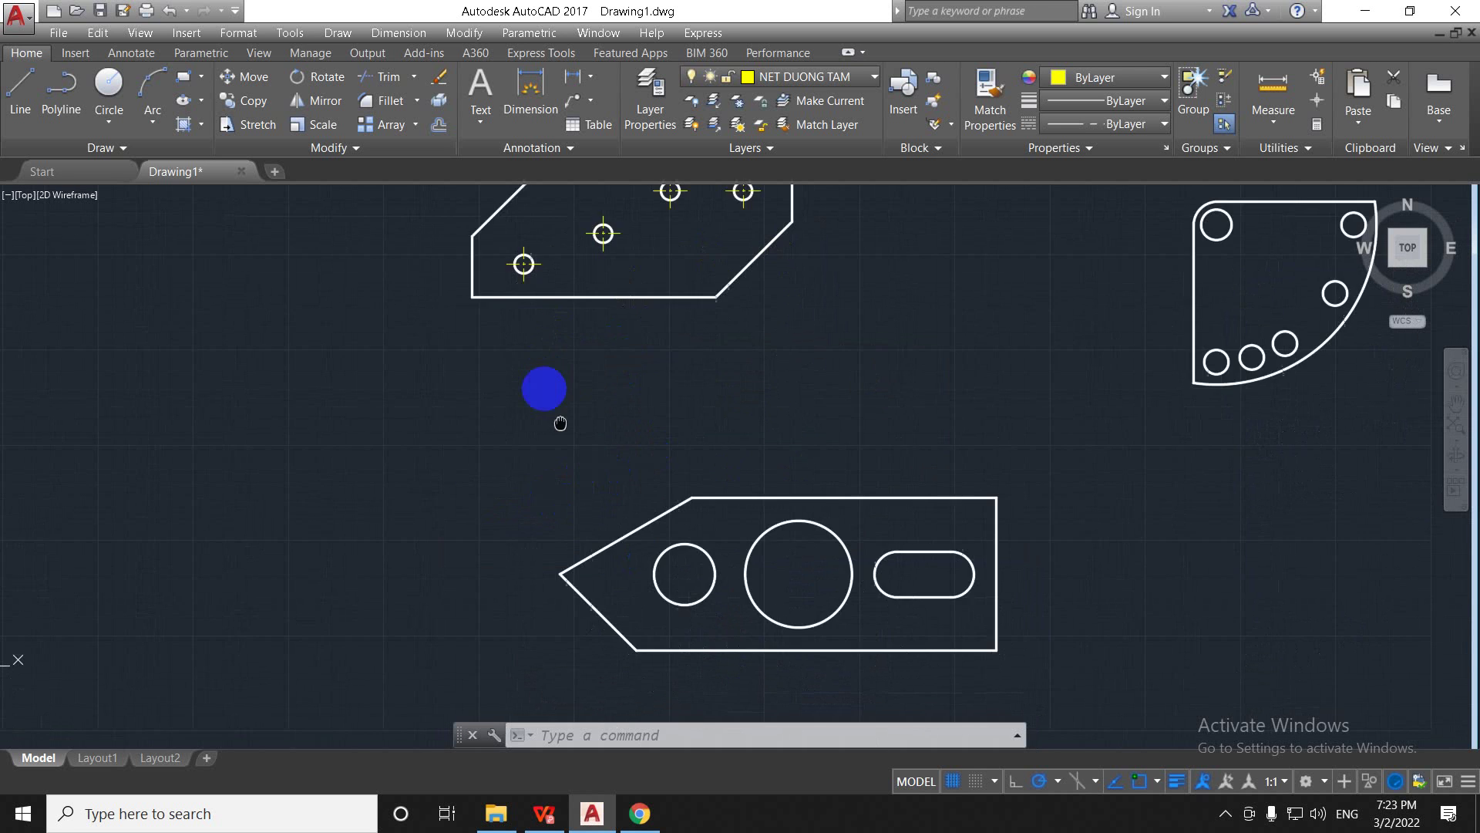
scroll(825, 524, up, 2)
text(l)
key(Return)
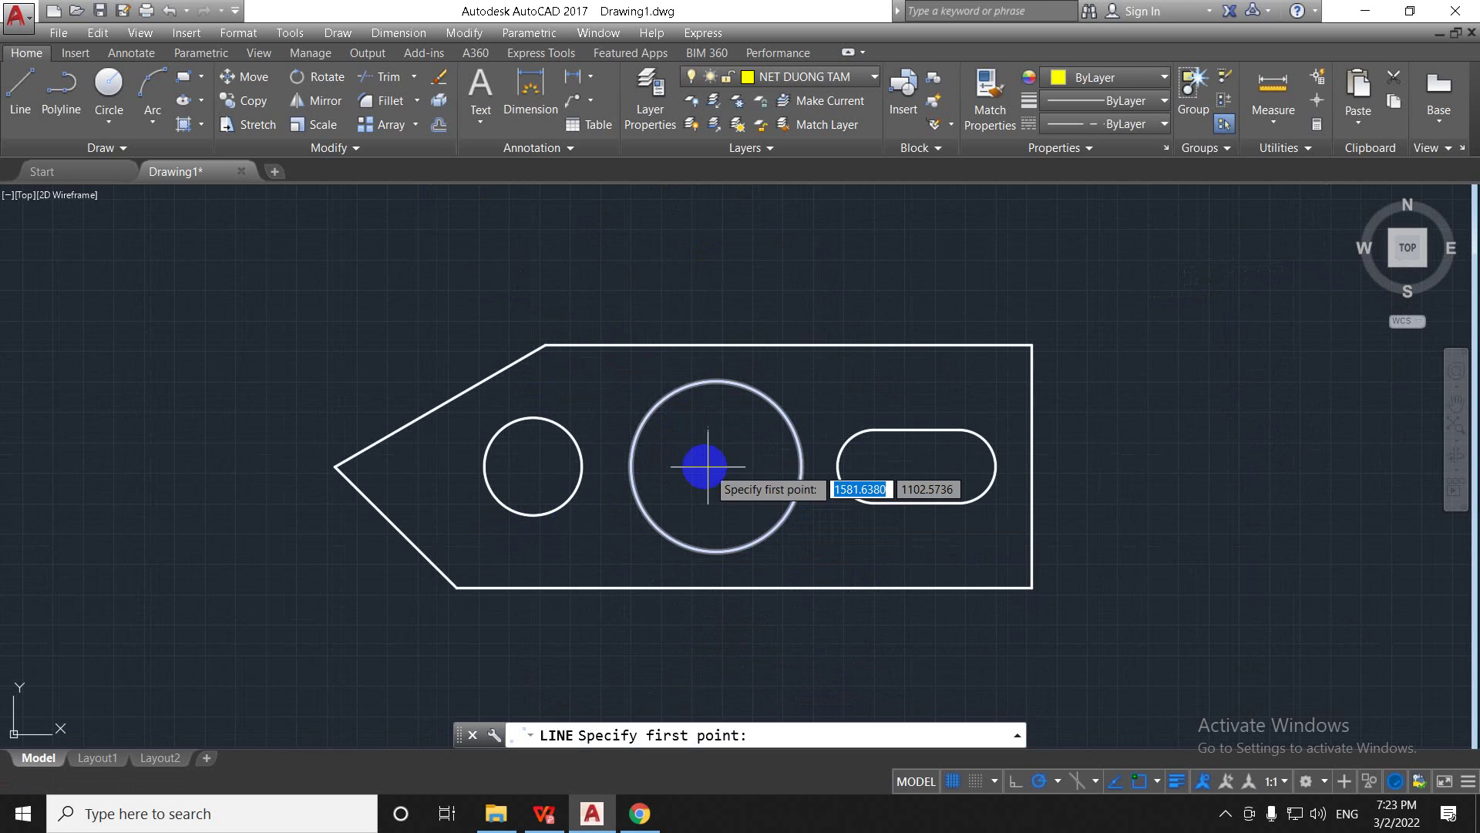
click(590, 366)
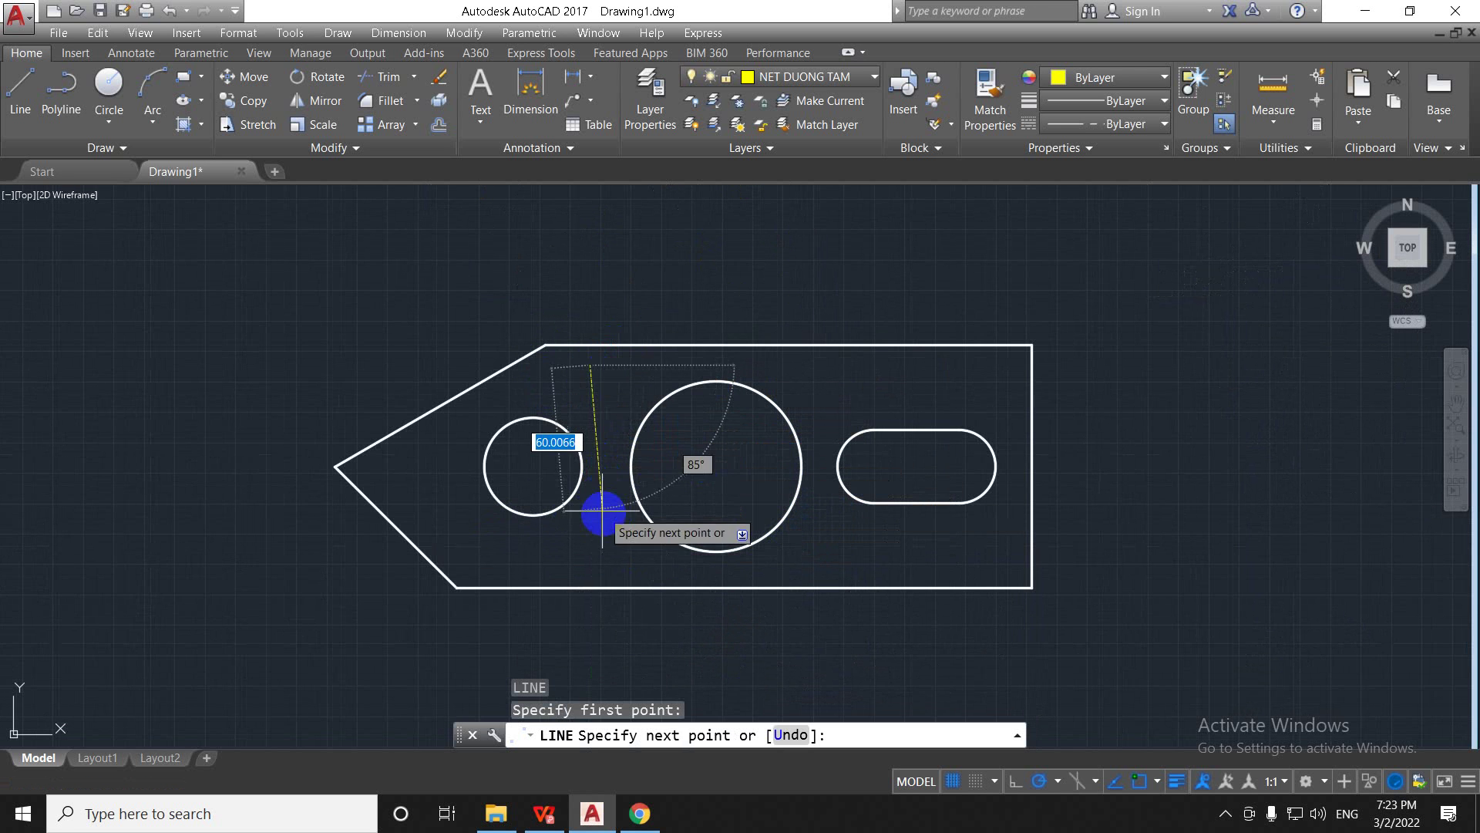
click(590, 561)
key(Return)
click(594, 568)
key(Escape)
key(Escape)
Step: Move the new vertical line by its midpoint onto the large circle's centre
click(609, 535)
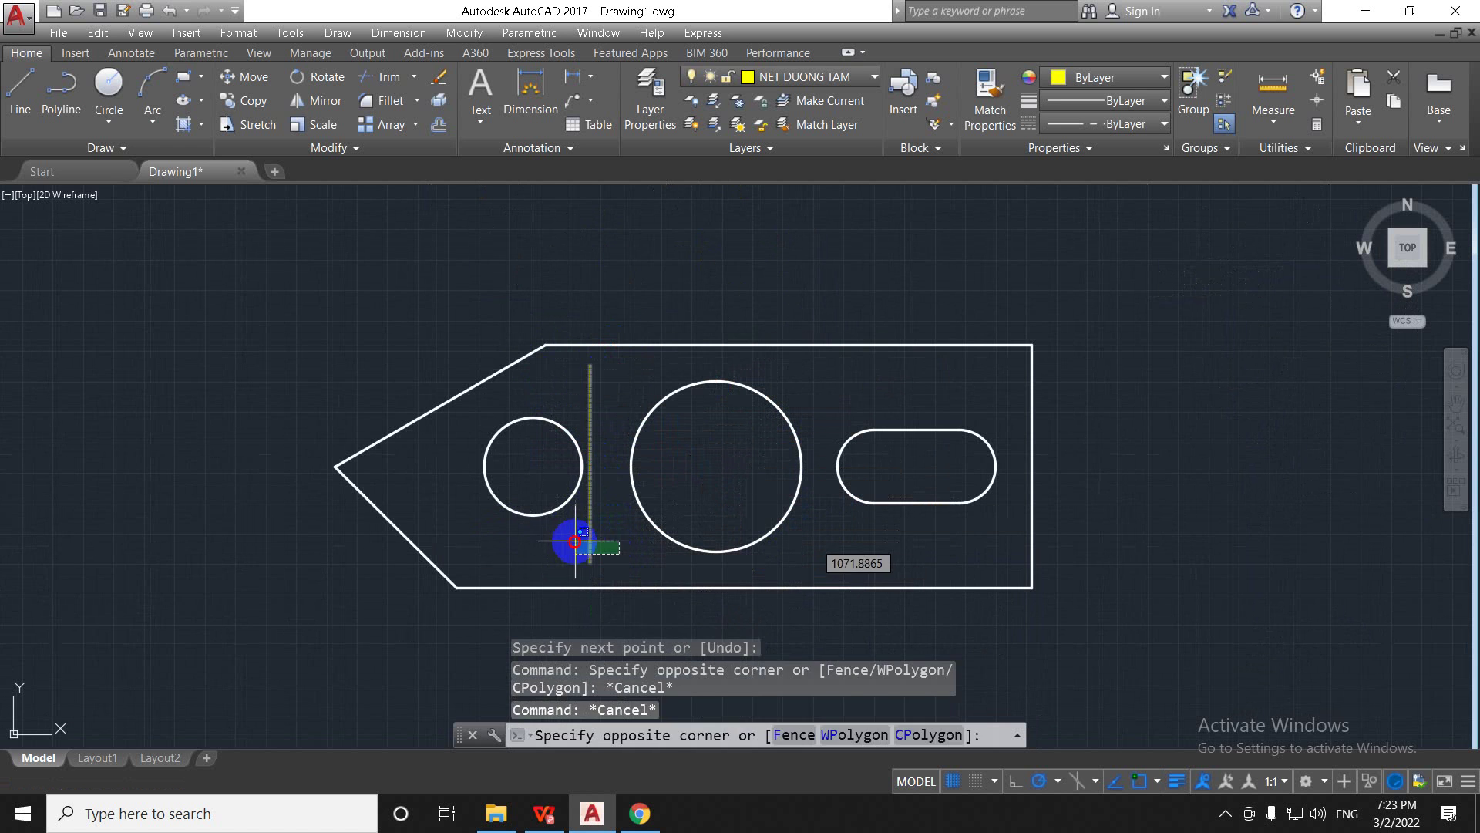
click(579, 541)
click(589, 463)
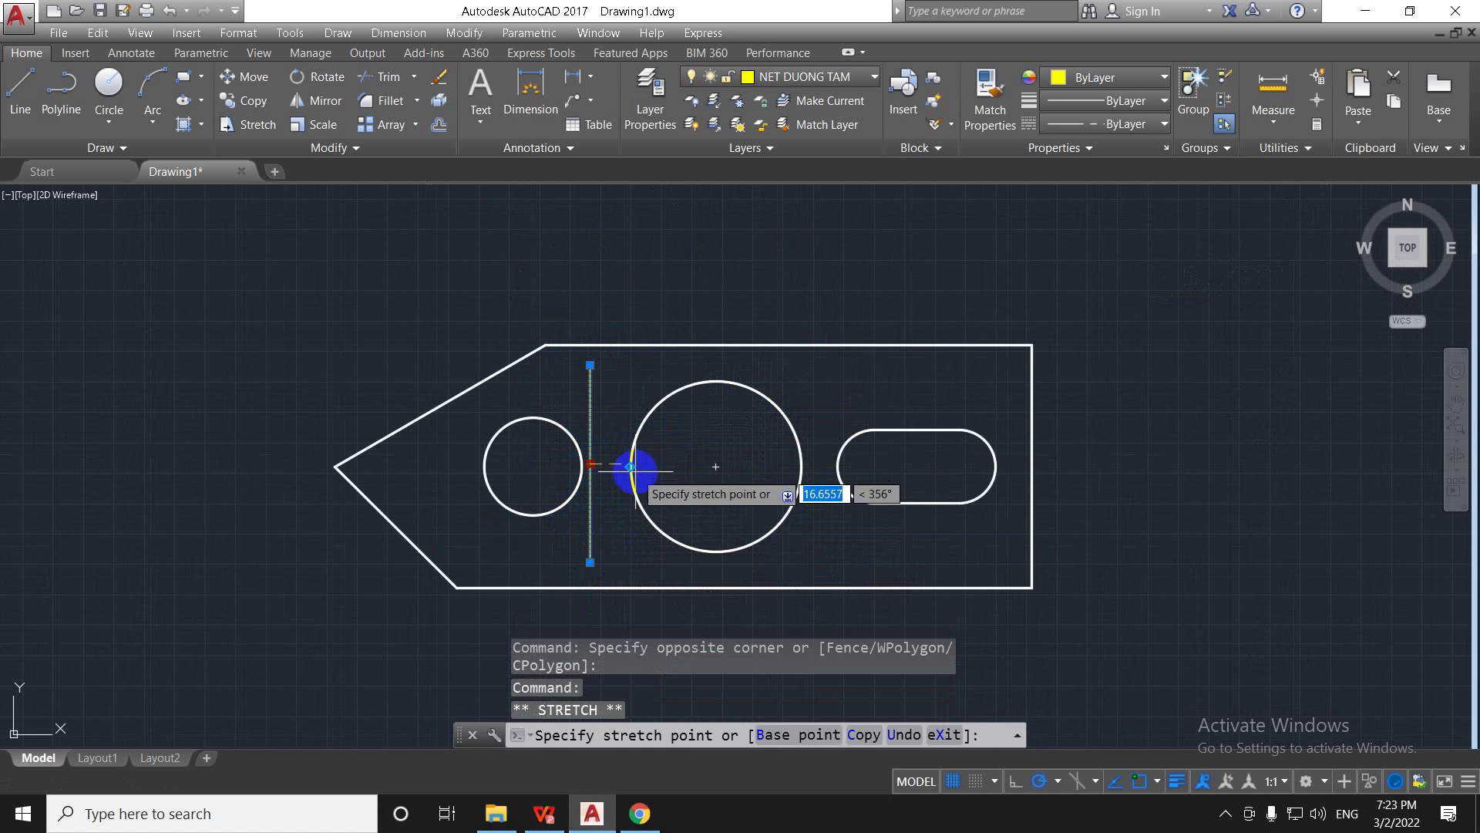
click(716, 466)
key(Escape)
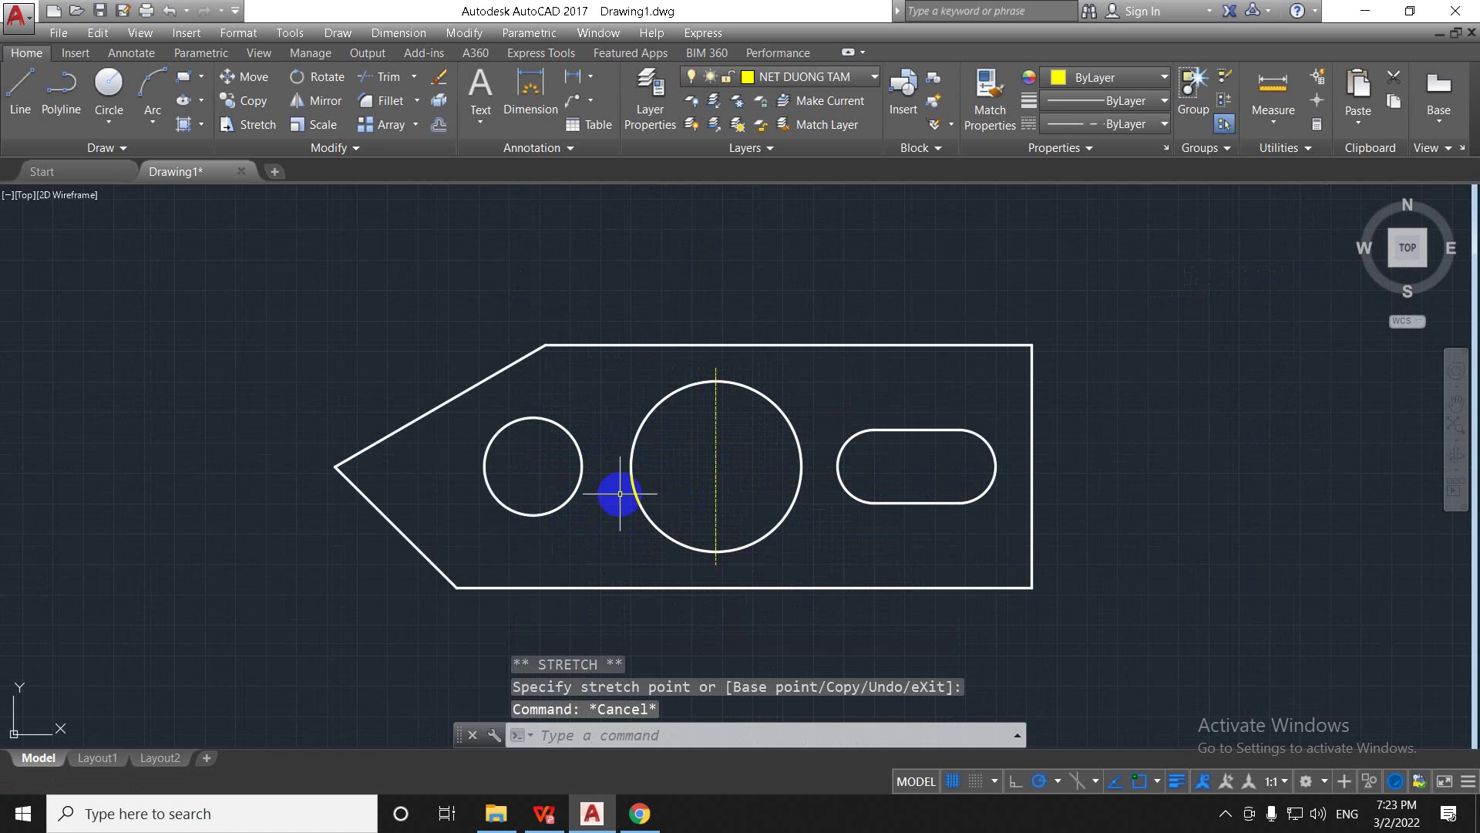
Step: Draw a vertical line slightly taller than the small circle, just to the left of that circle
text(l)
key(Return)
click(475, 386)
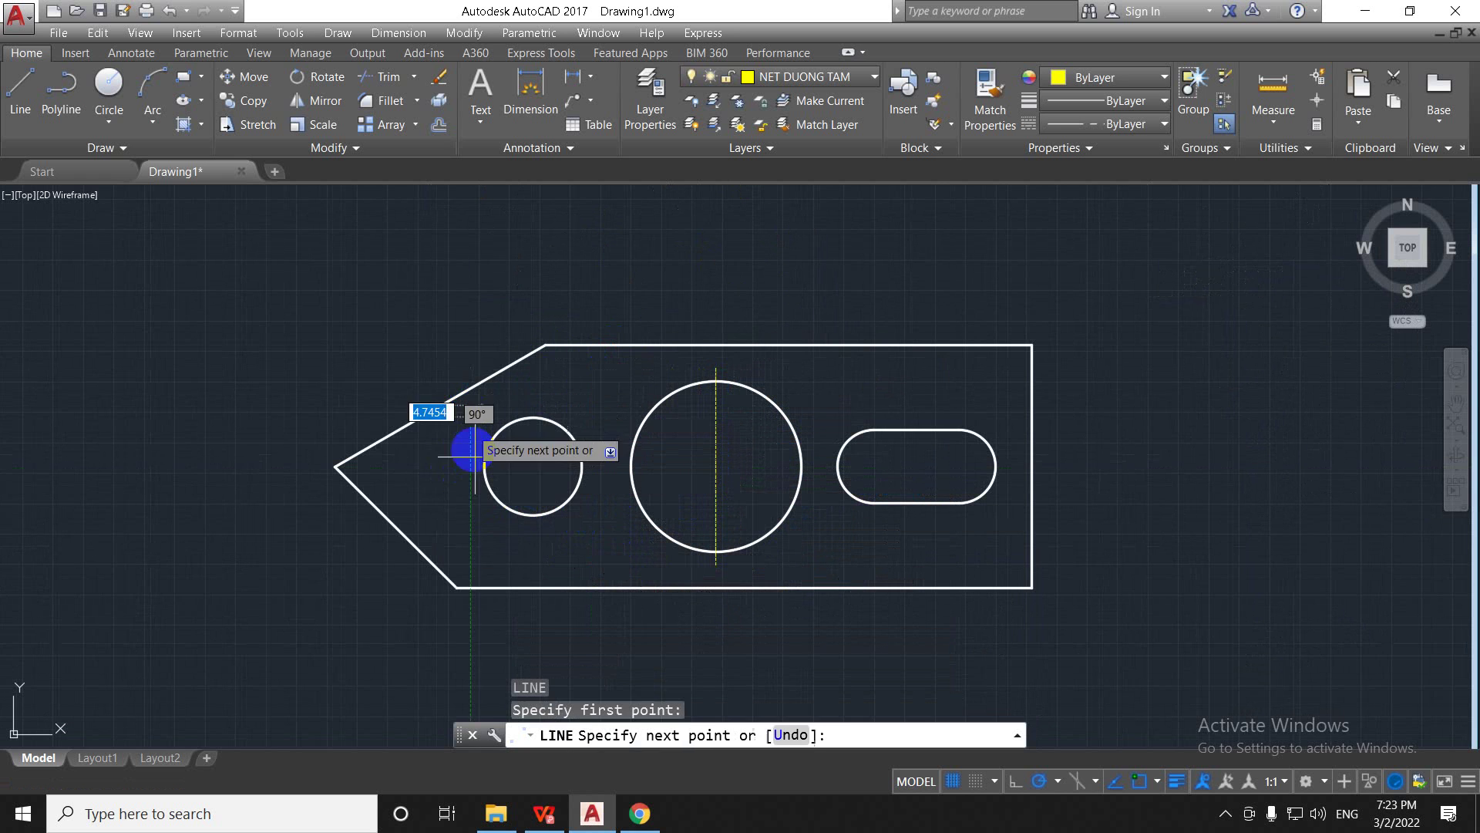
click(471, 531)
key(Escape)
key(Escape)
Step: Move the shorter vertical line by its midpoint onto the small circle's centre
click(487, 535)
click(455, 479)
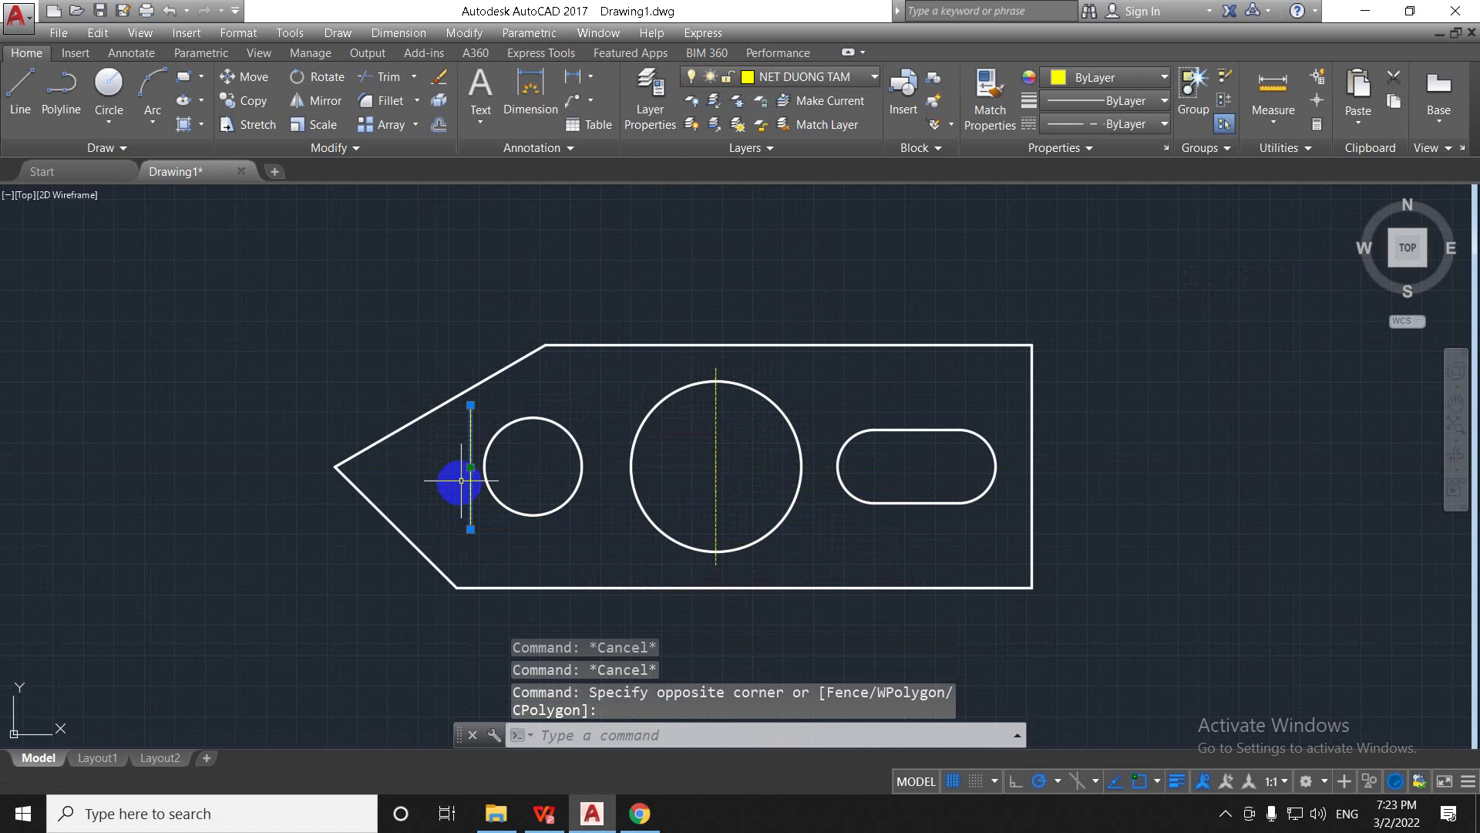
click(471, 467)
click(533, 466)
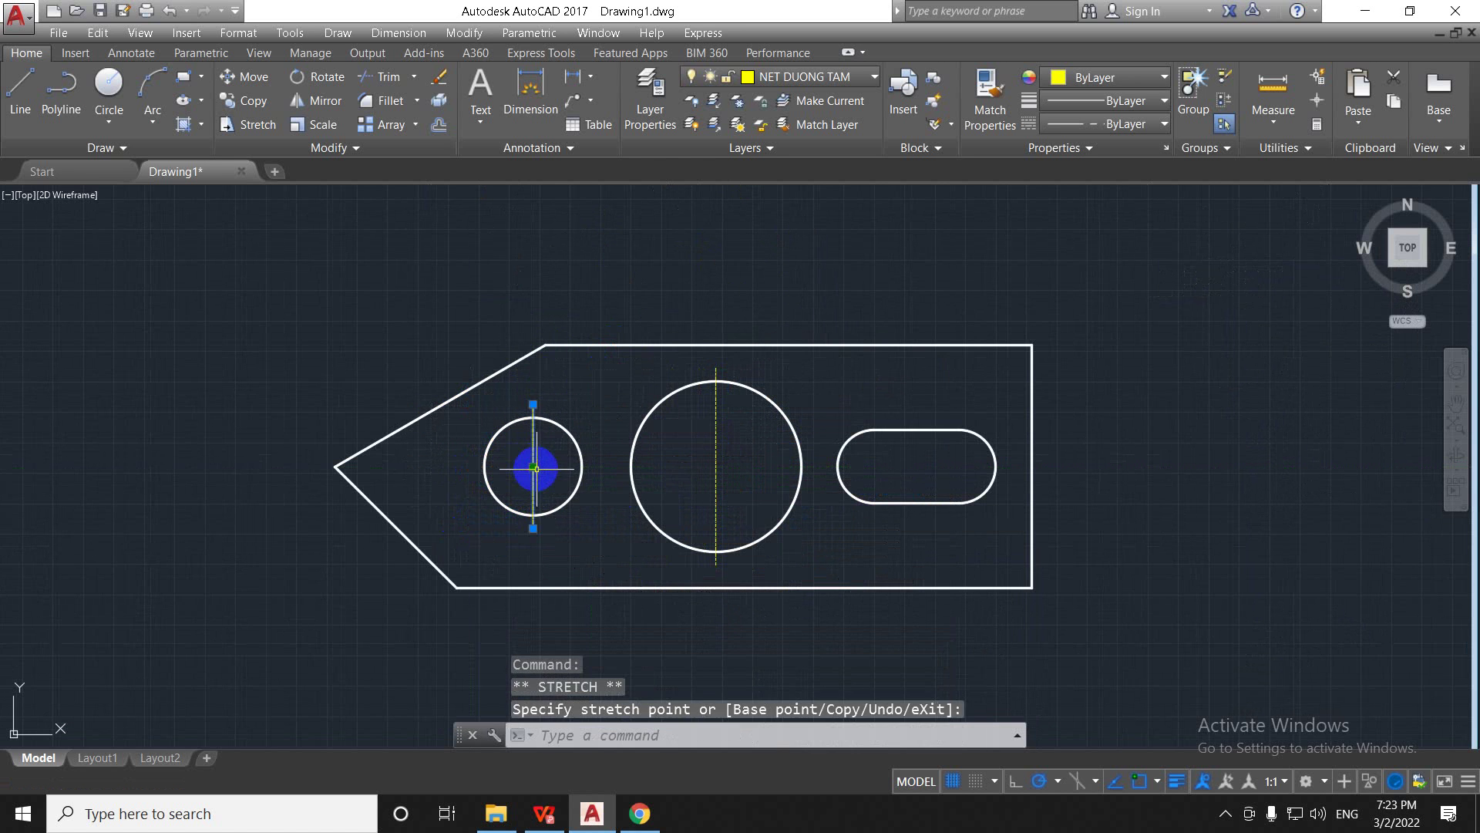
key(Escape)
Step: Match the properties of the upper plate's rightmost horizontal centerline onto the vertical centerlines of the pointed plate's small and large circles
scroll(545, 478, up, 2)
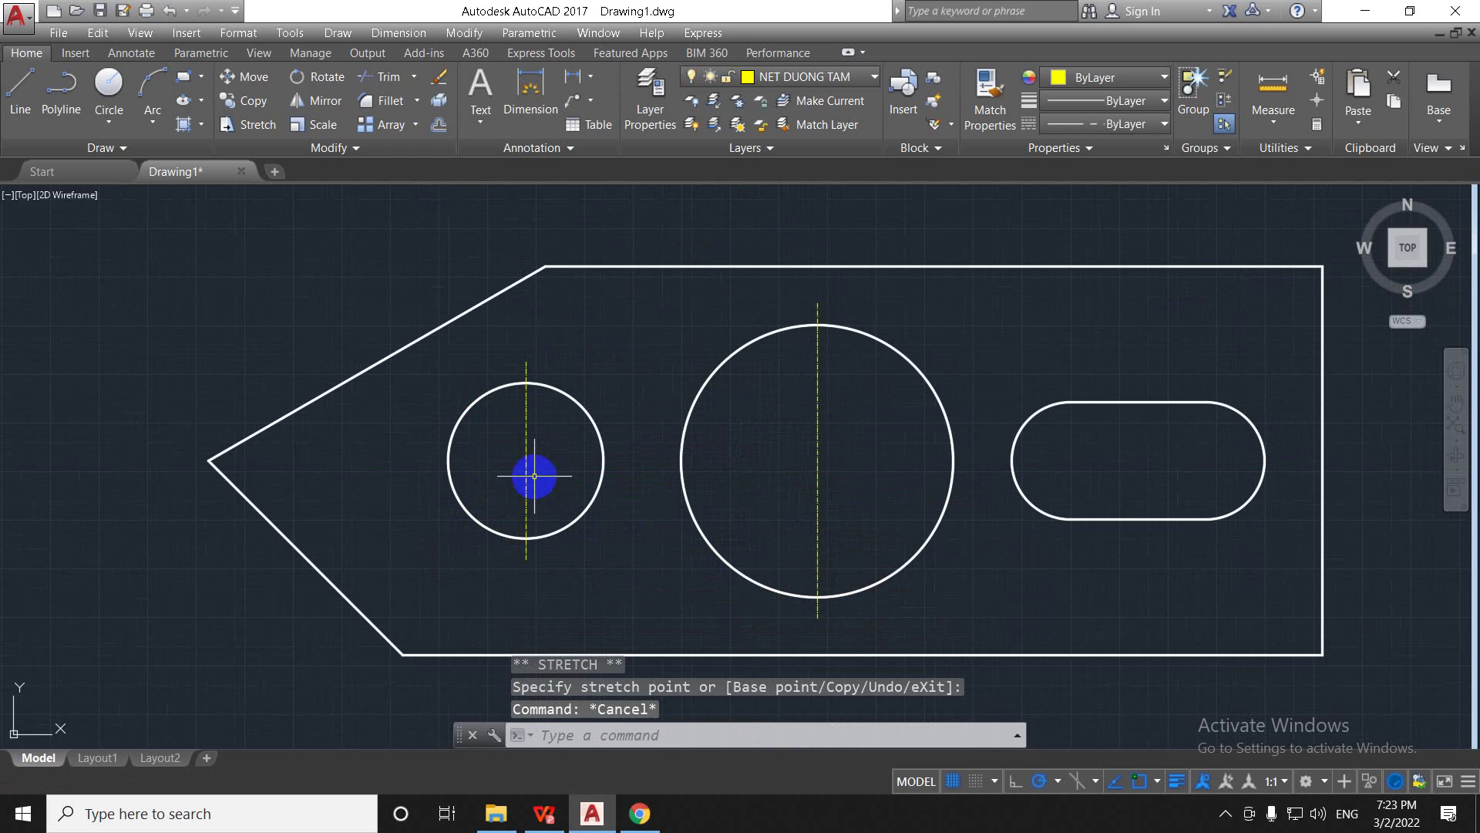
scroll(552, 413, up, 2)
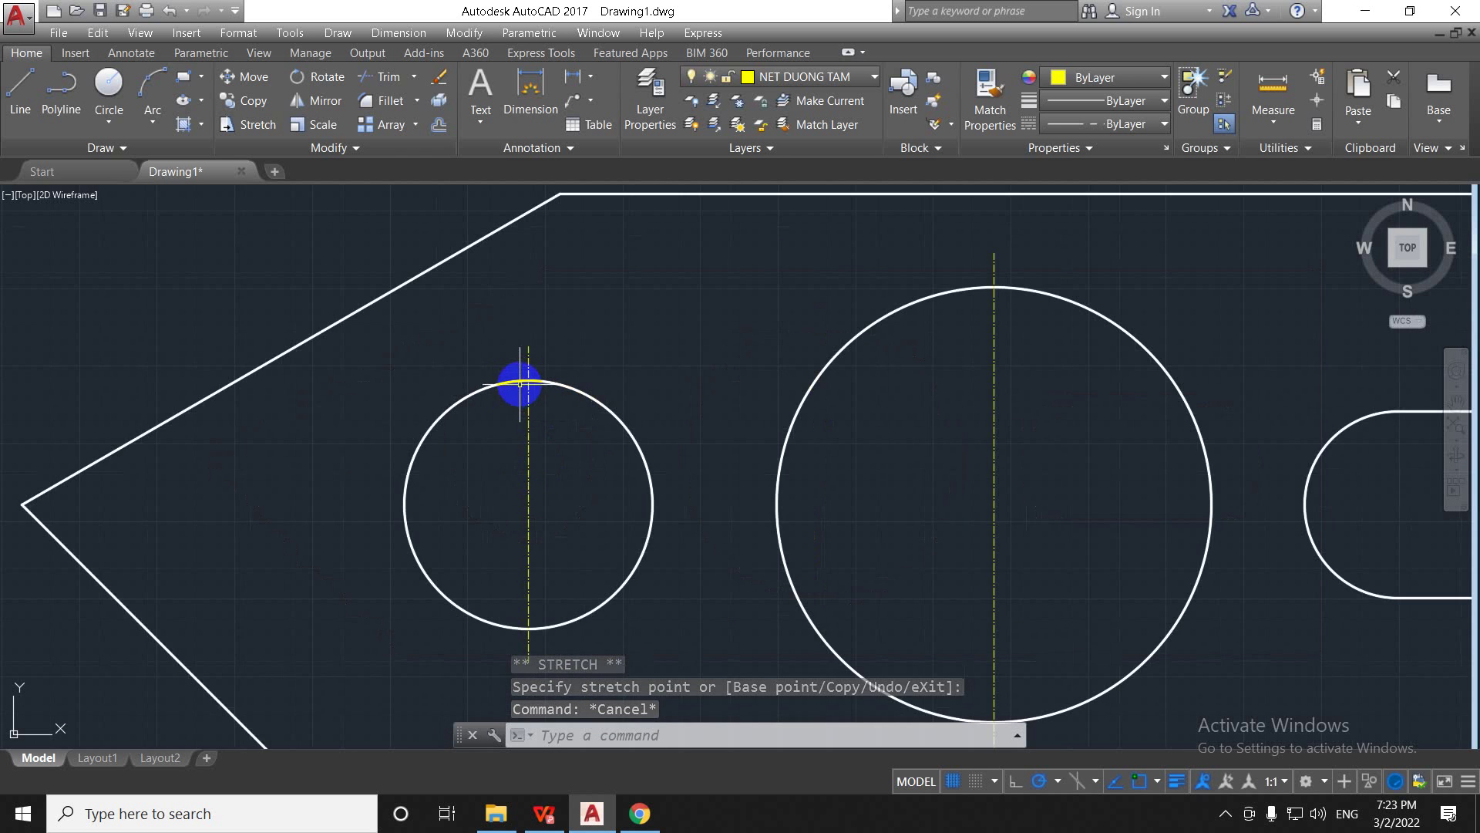
scroll(522, 380, down, 2)
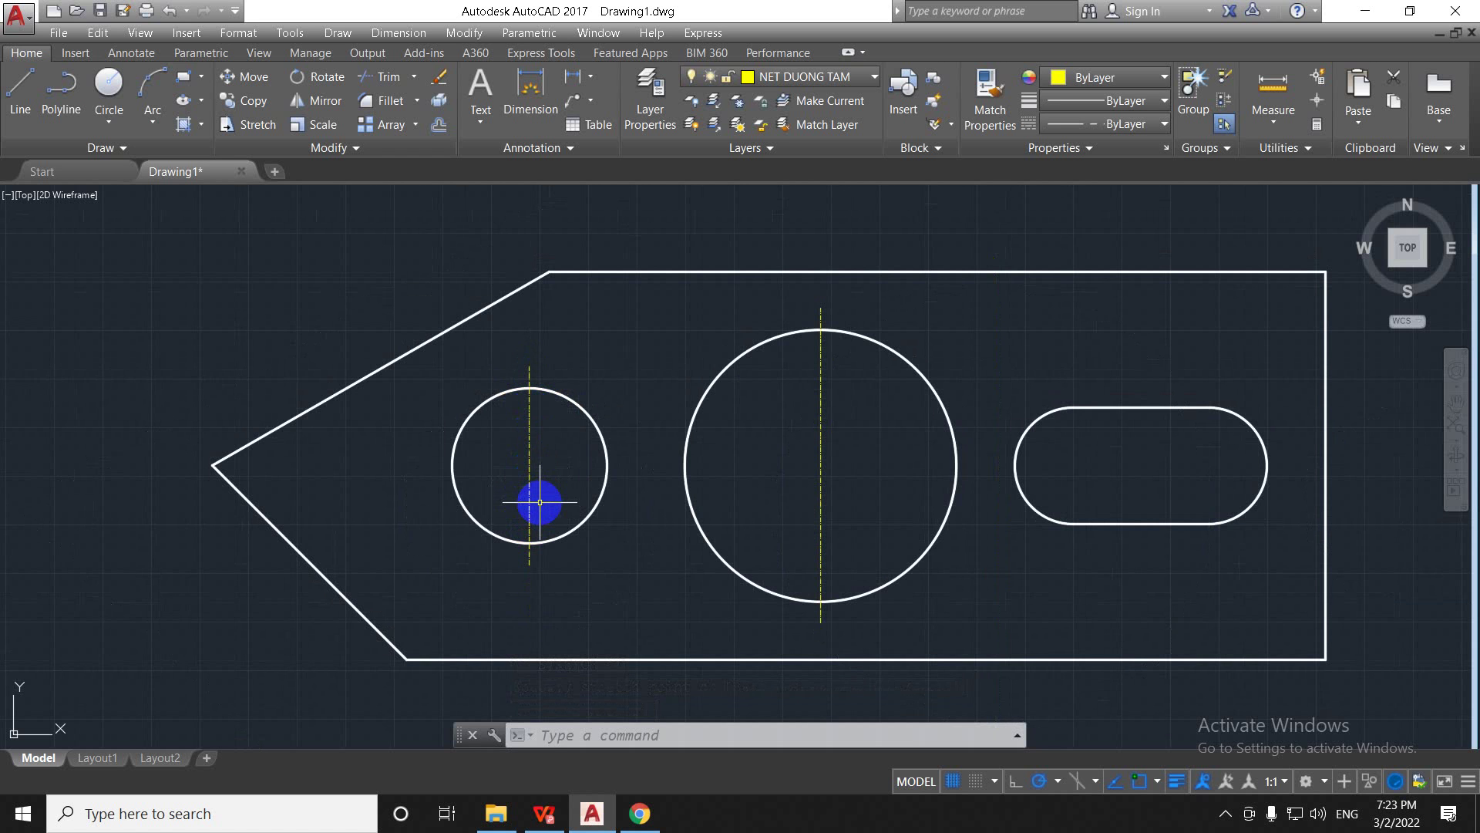
scroll(539, 502, down, 5)
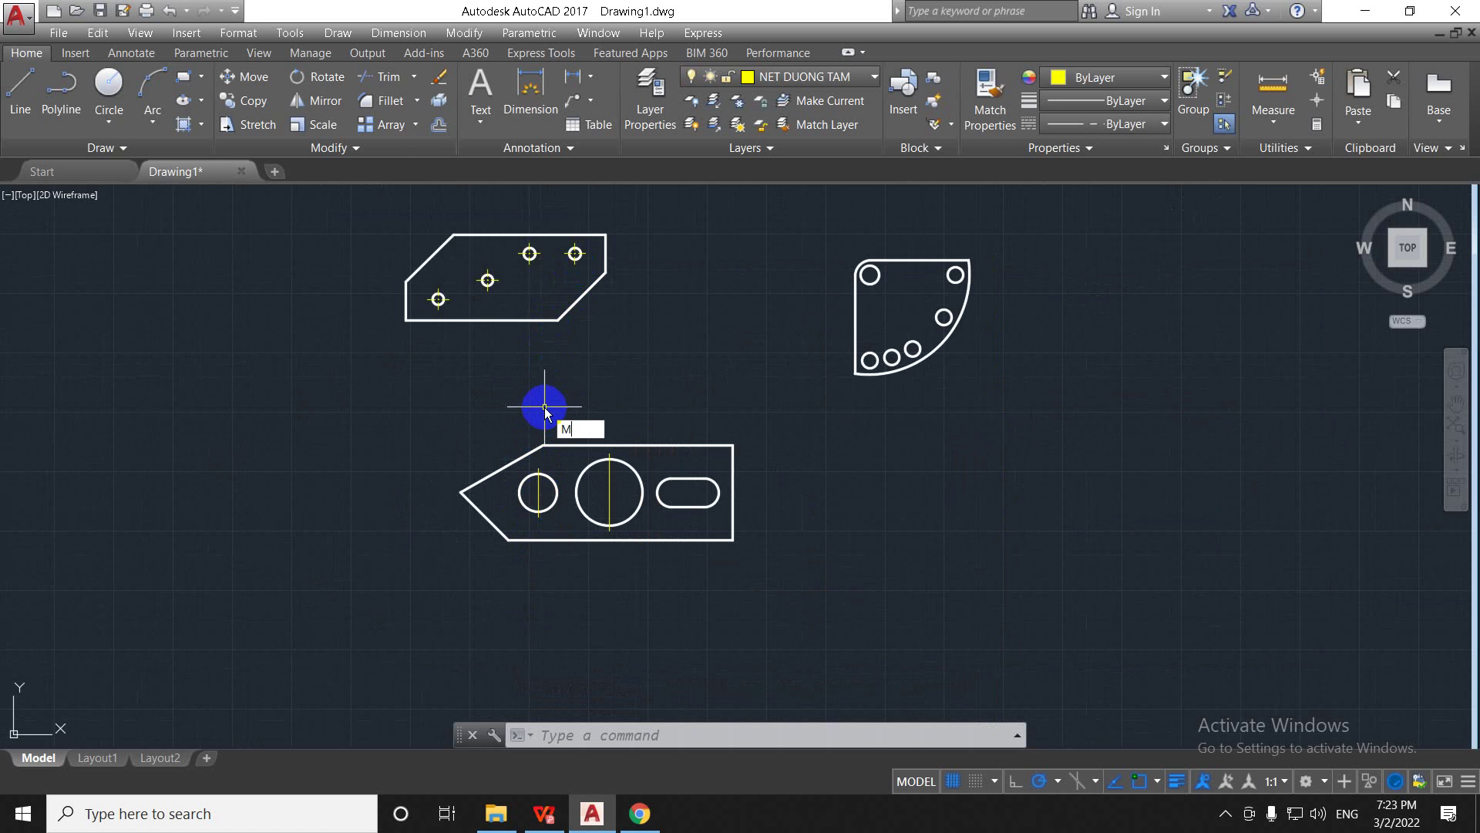
text(A)
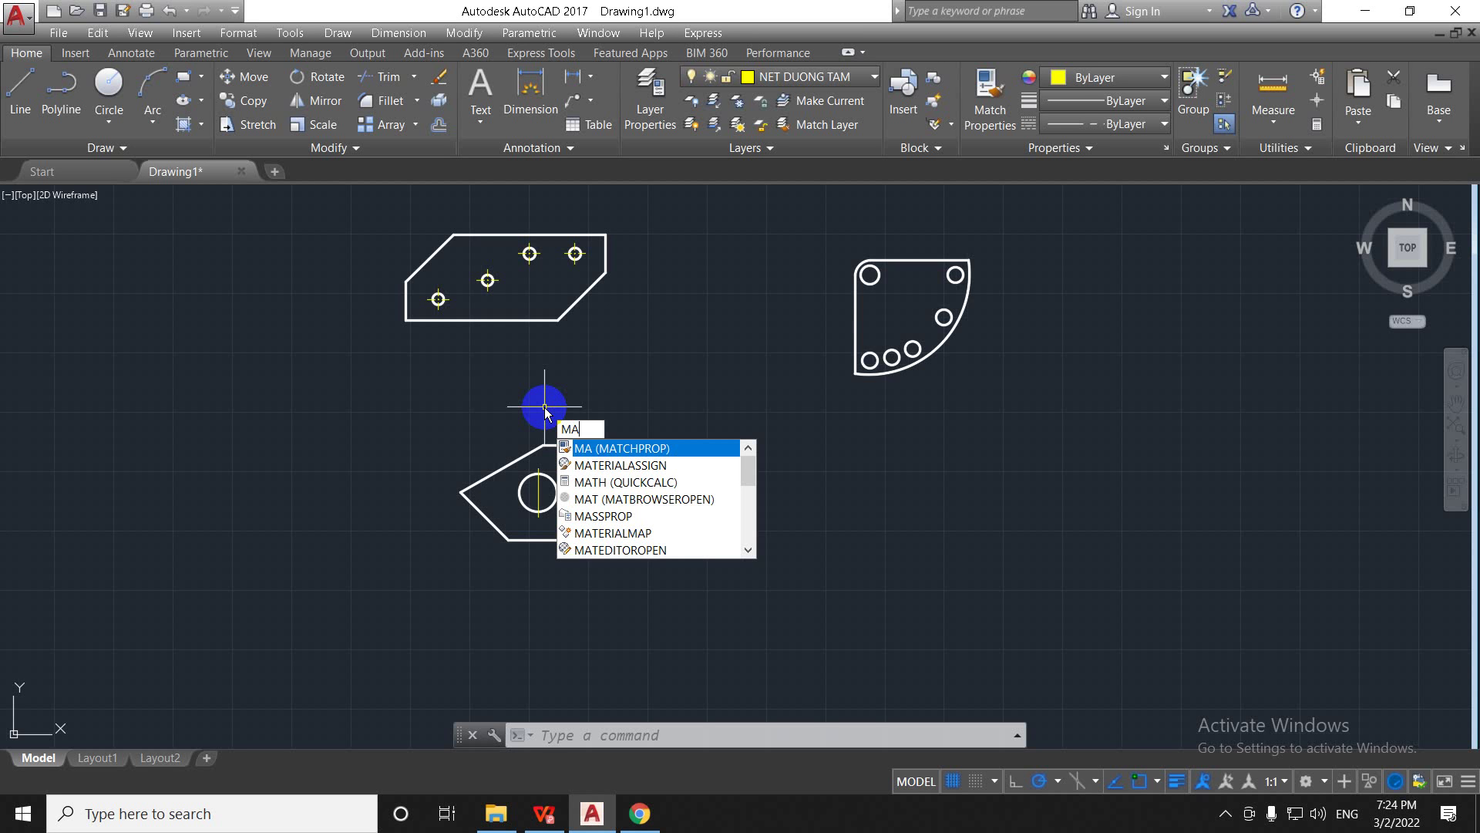
key(Return)
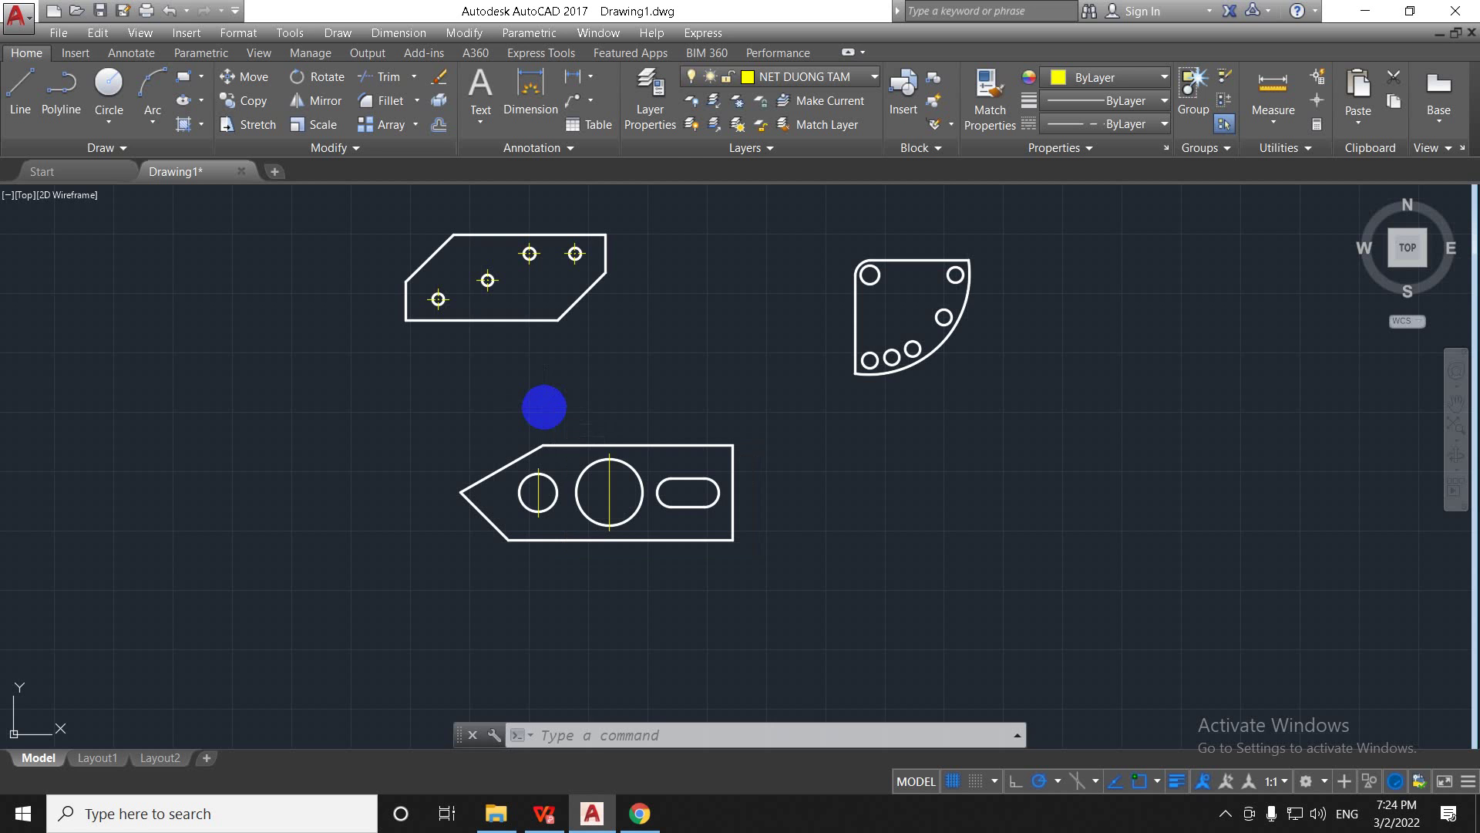
scroll(532, 241, up, 9)
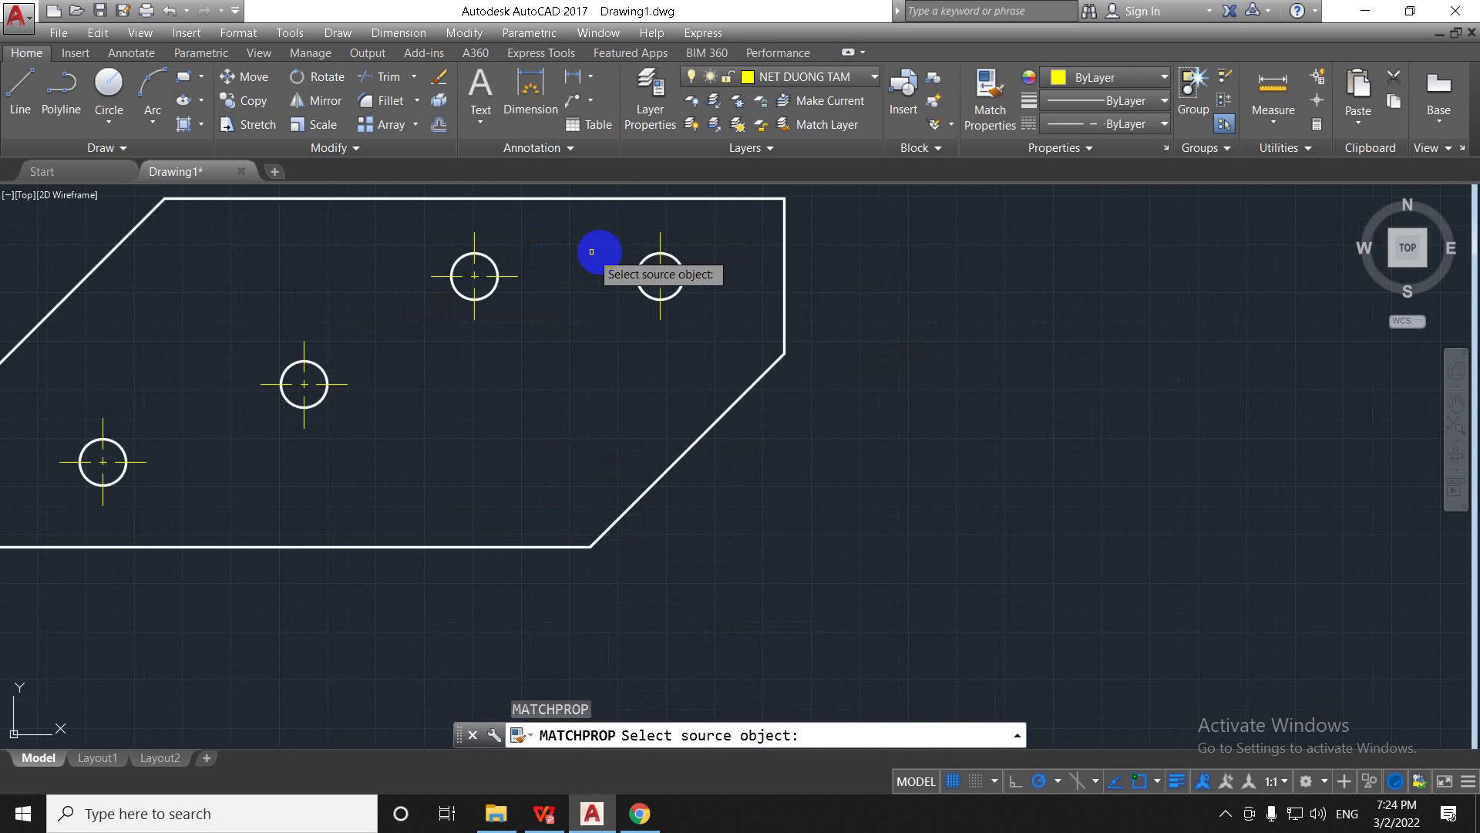
click(697, 263)
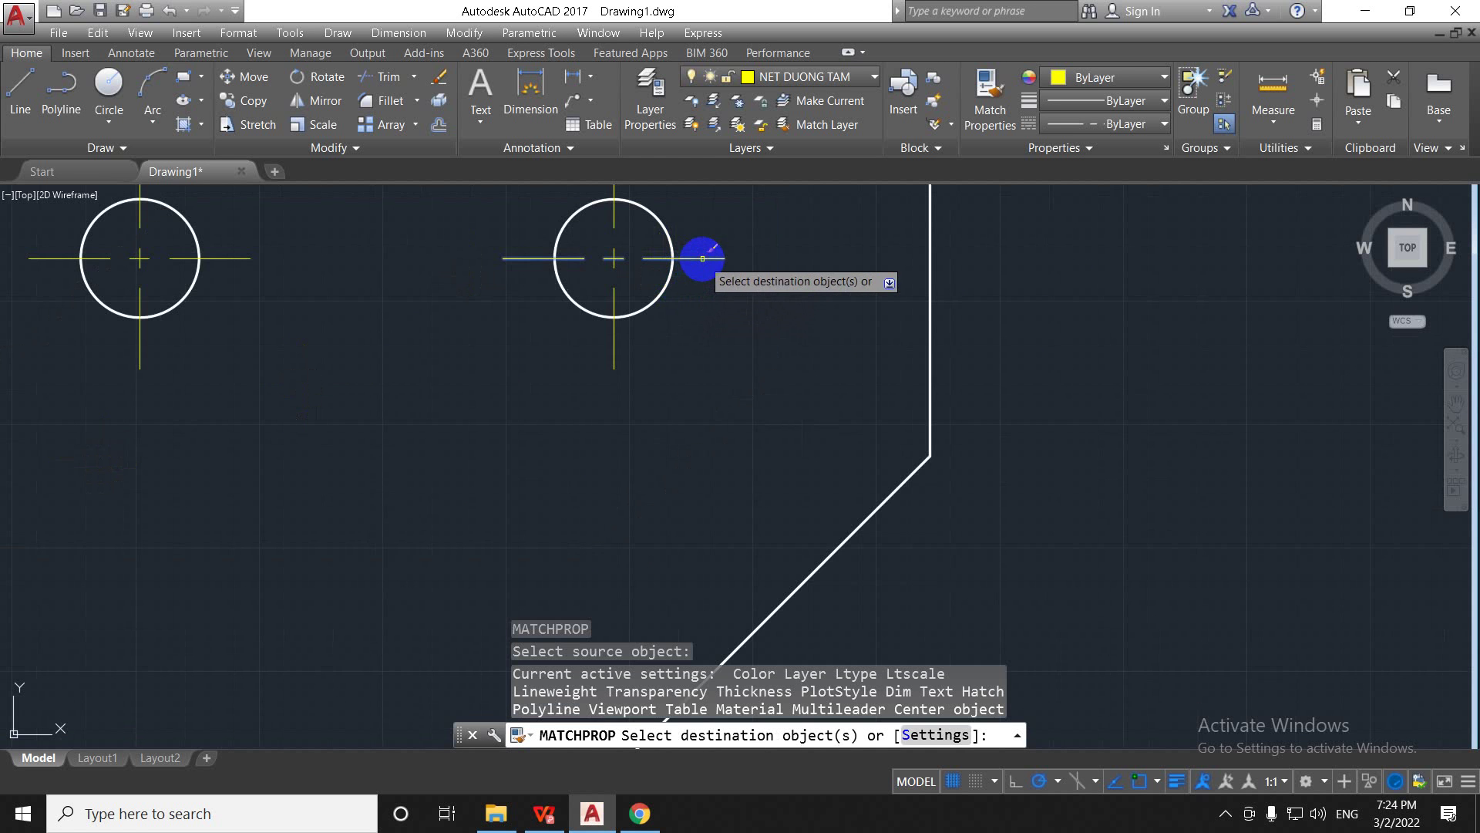
scroll(628, 276, down, 6)
middle_drag(597, 658, 589, 472)
scroll(588, 472, up, 4)
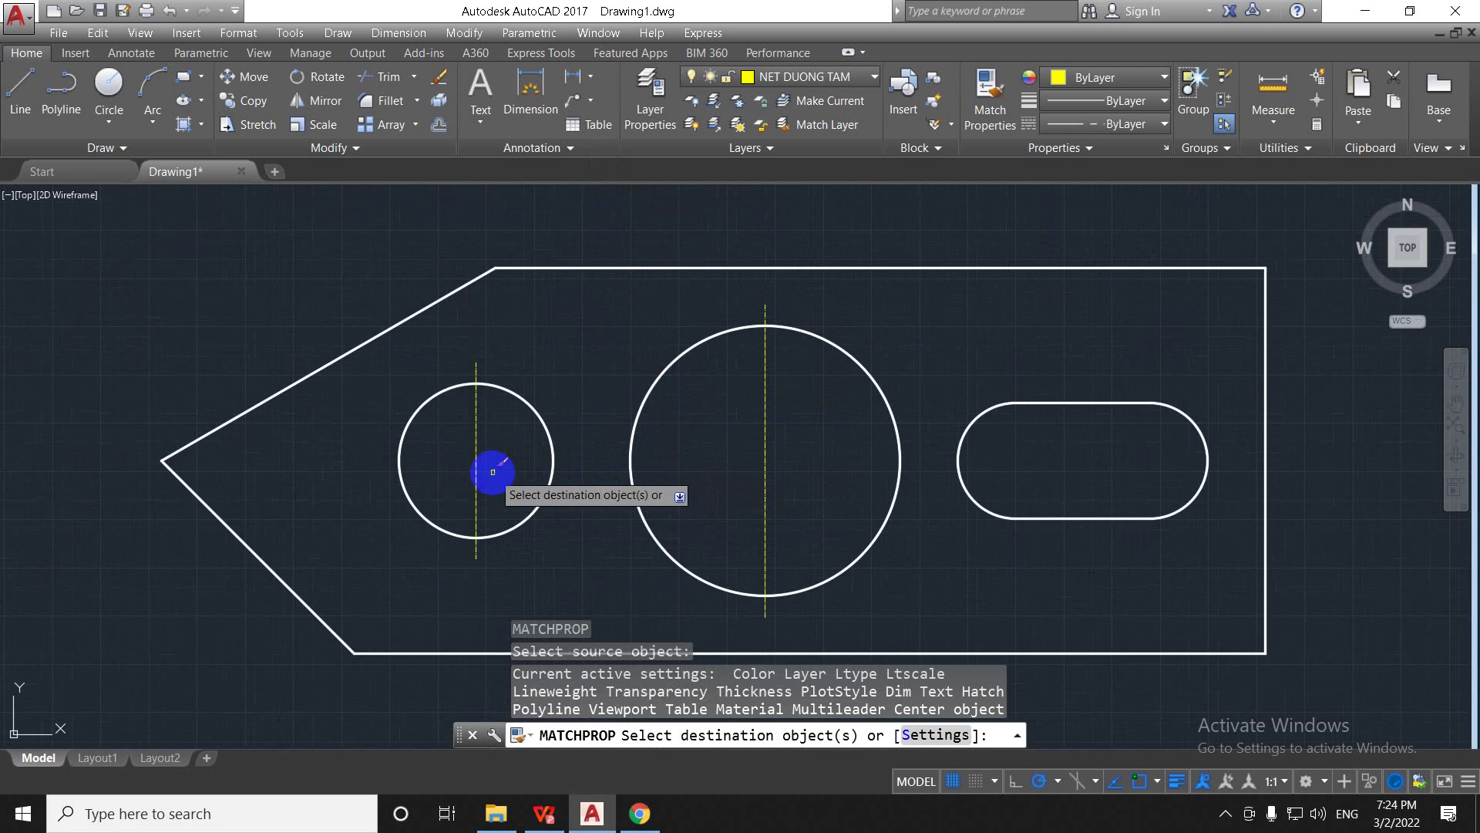
click(755, 509)
click(755, 509)
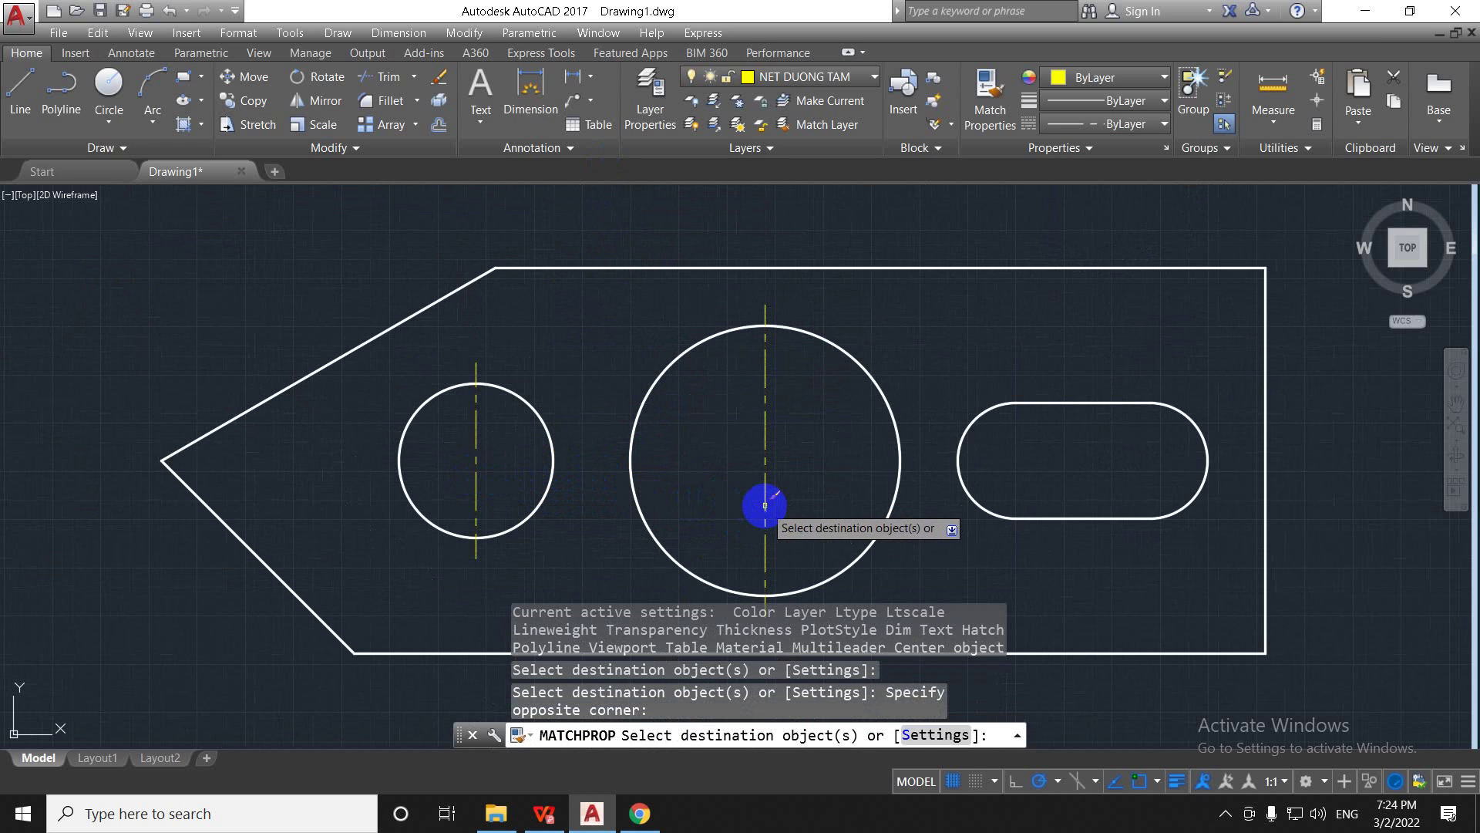
click(765, 508)
key(Escape)
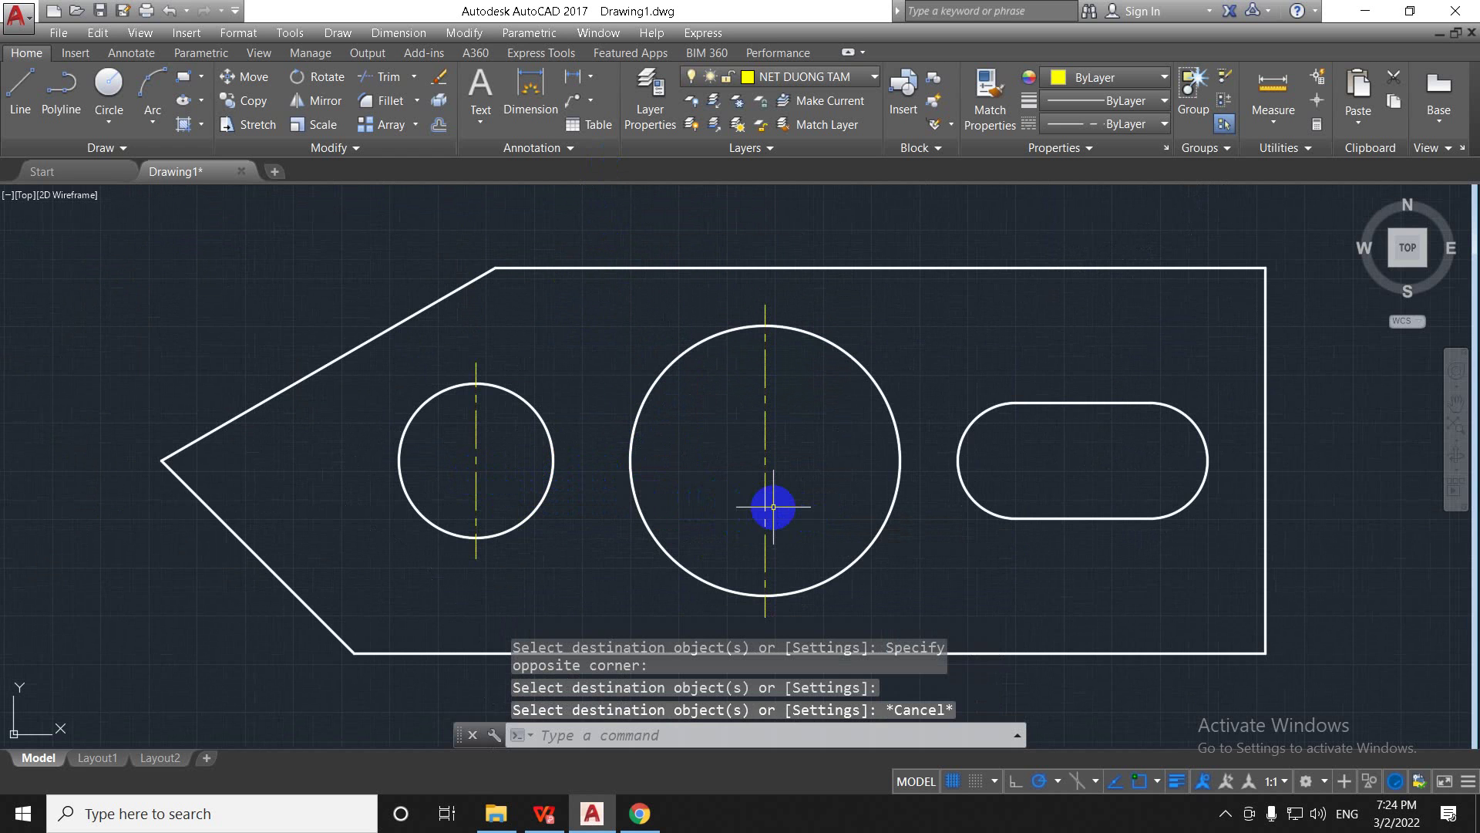
Step: Rotate a copy of the large circle's vertical centerline by 270° about the circle's centre to form its horizontal centerline
text(R)
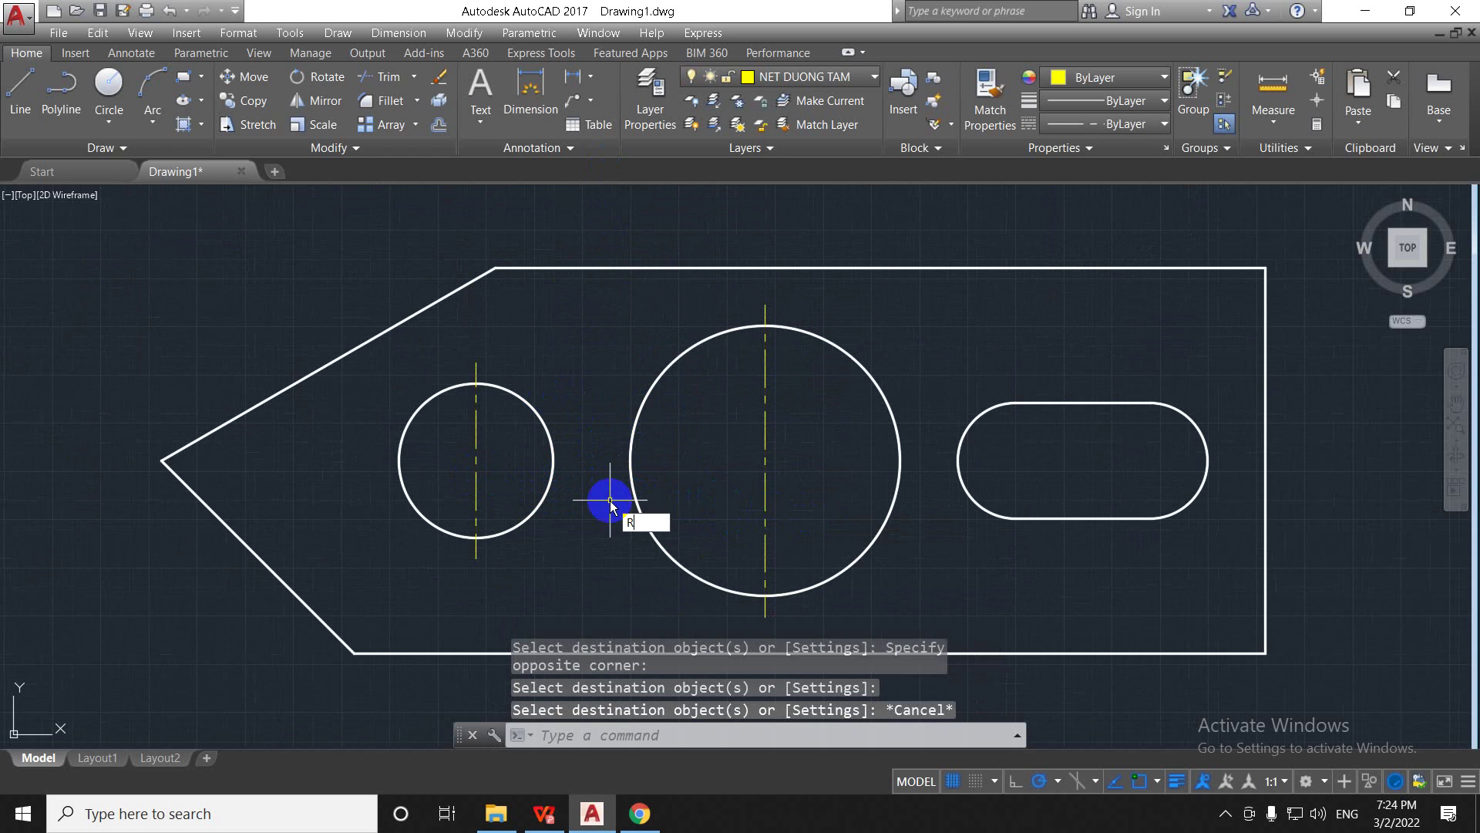
key(Return)
click(767, 515)
click(740, 515)
key(Return)
click(765, 461)
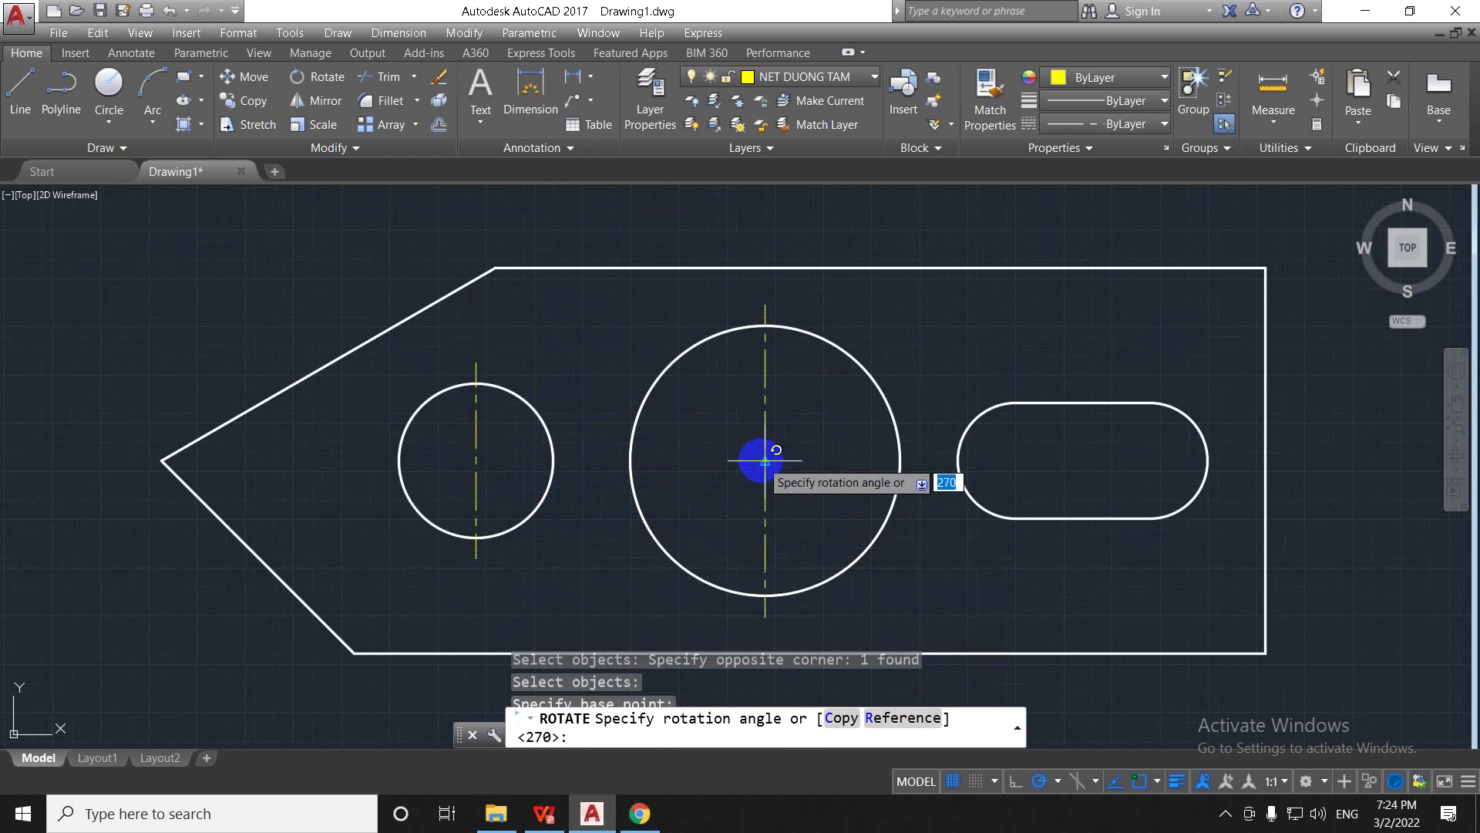
text(C)
key(Return)
Step: Rotate a copy of the small circle's vertical centerline by 270° about that circle's centre to form its horizontal centerline
text(R)
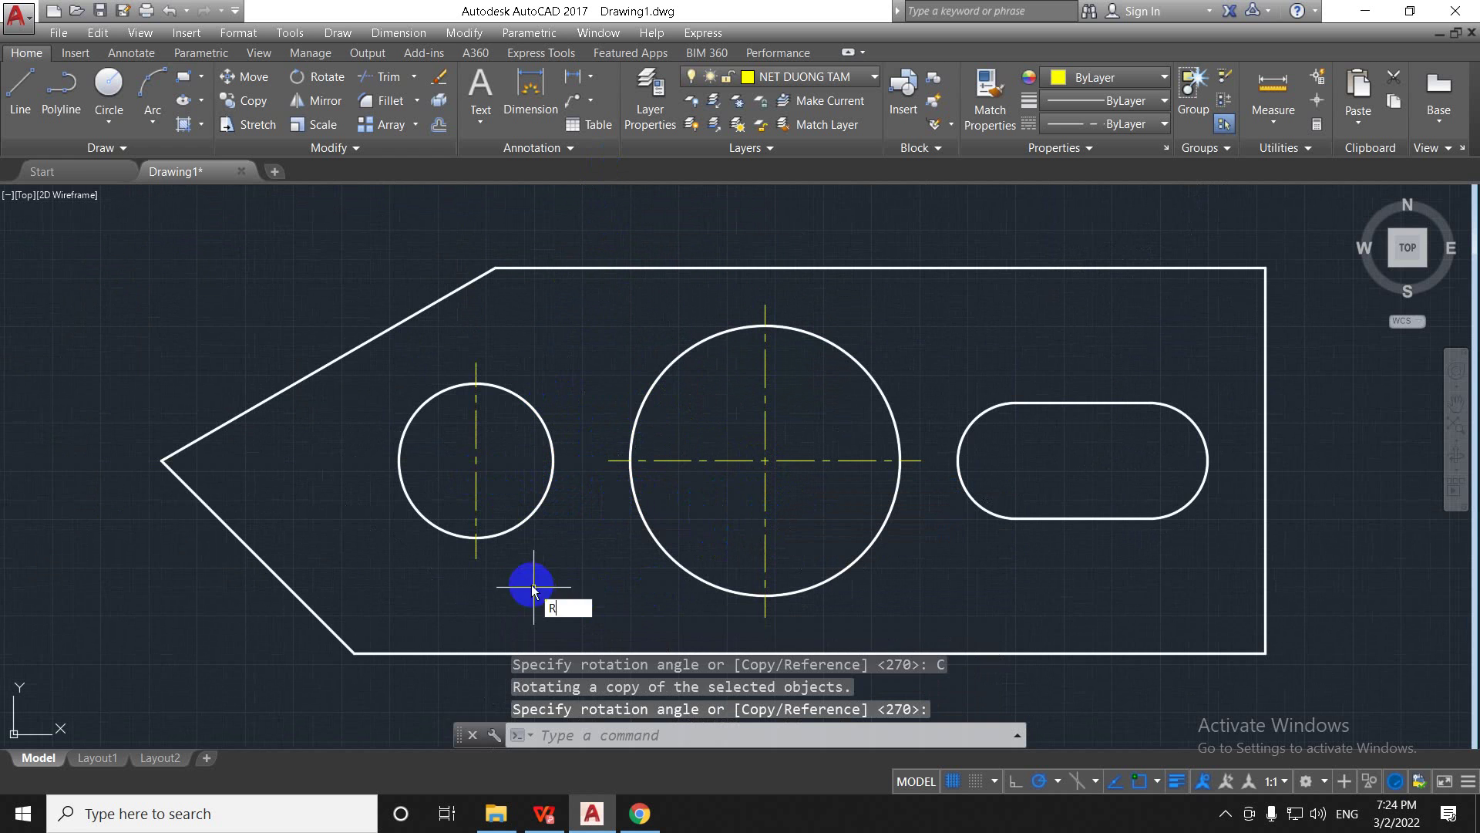
key(Escape)
key(Return)
click(489, 544)
click(423, 479)
key(Return)
click(476, 461)
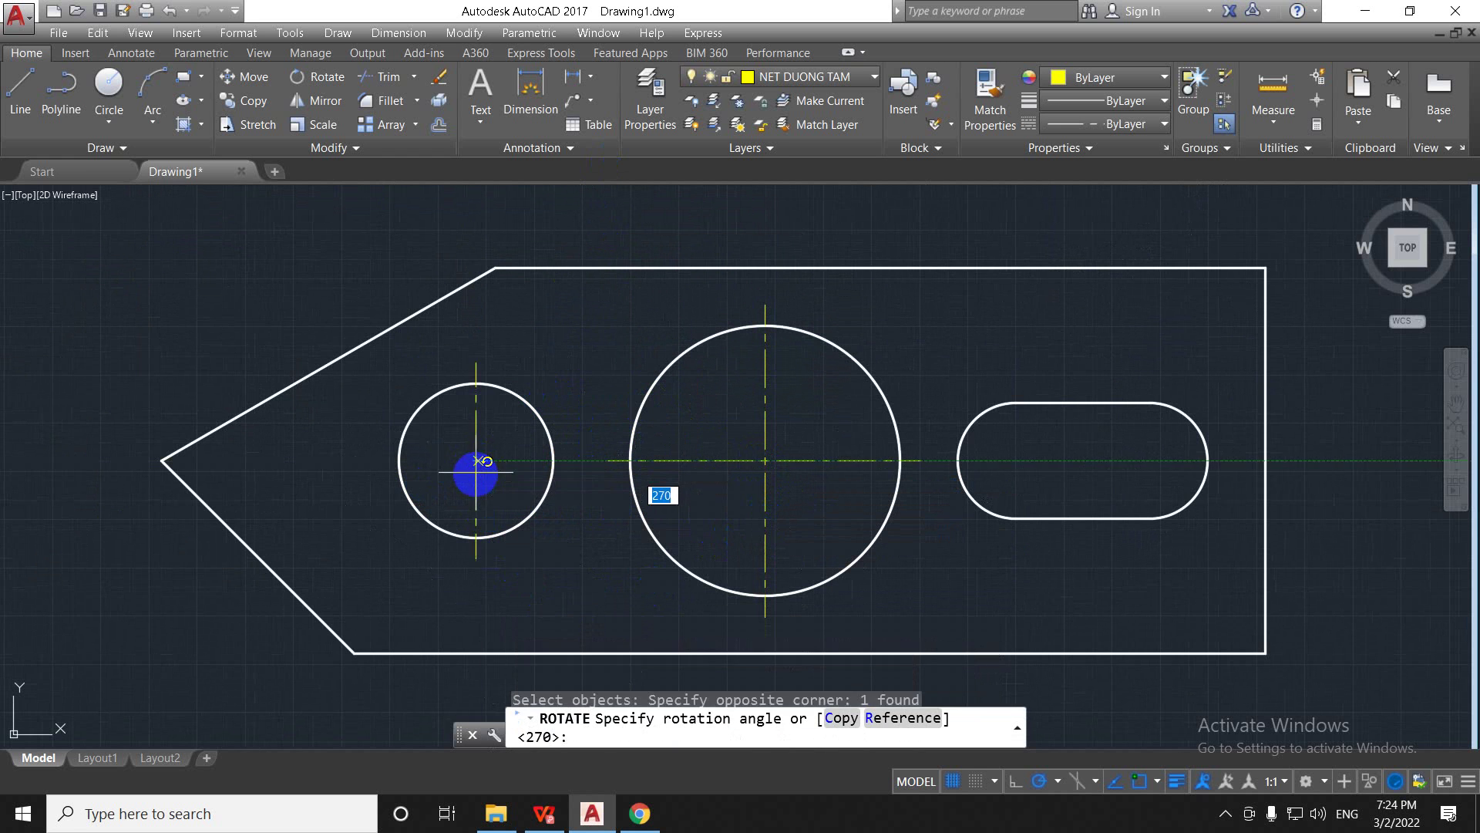
text(C)
key(Return)
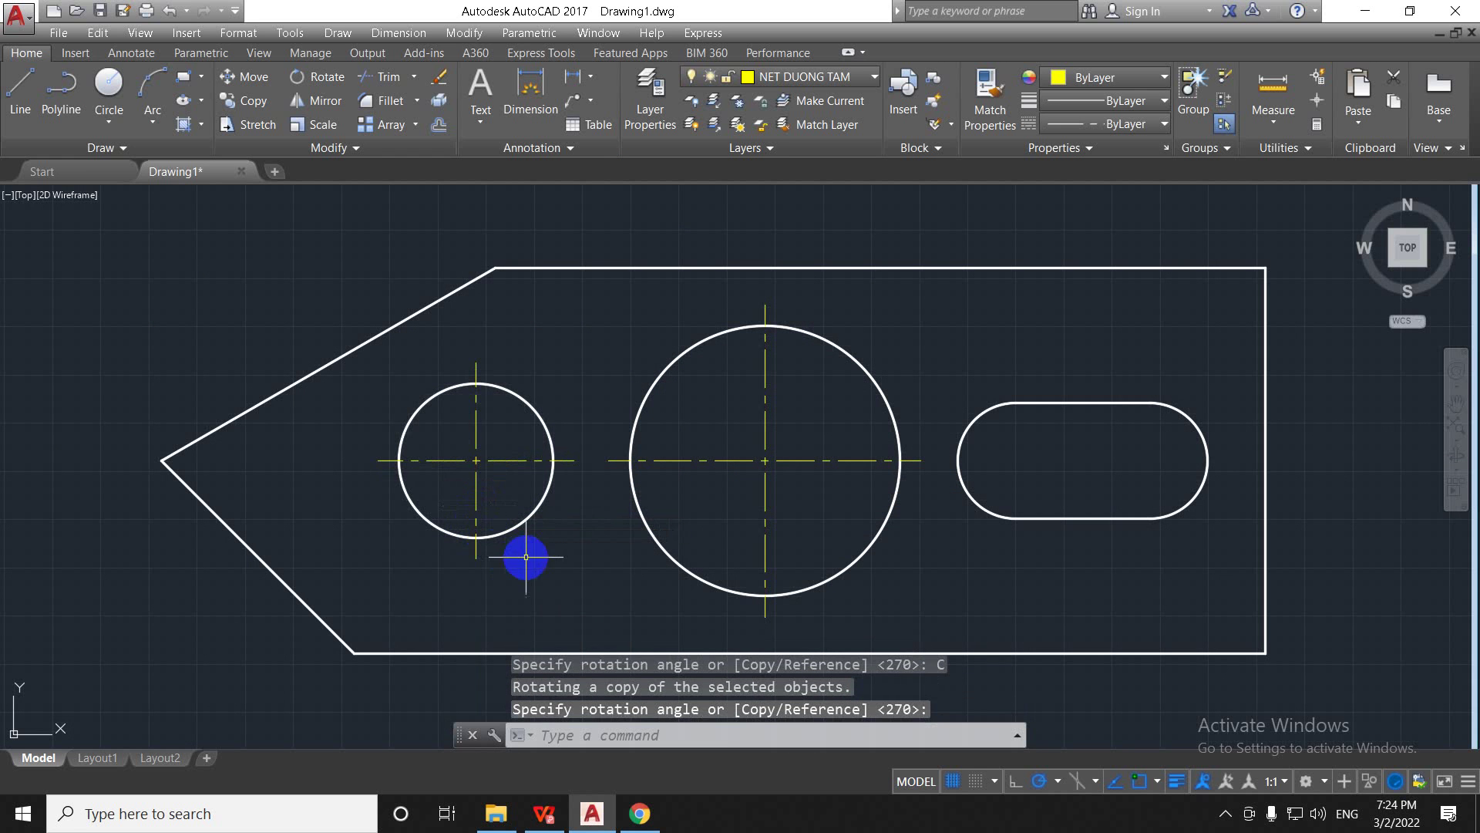
Step: Draw a vertical line slightly taller than the slot, between the large circle and the slot
middle_drag(792, 555, 755, 556)
key(Escape)
text(l)
key(Return)
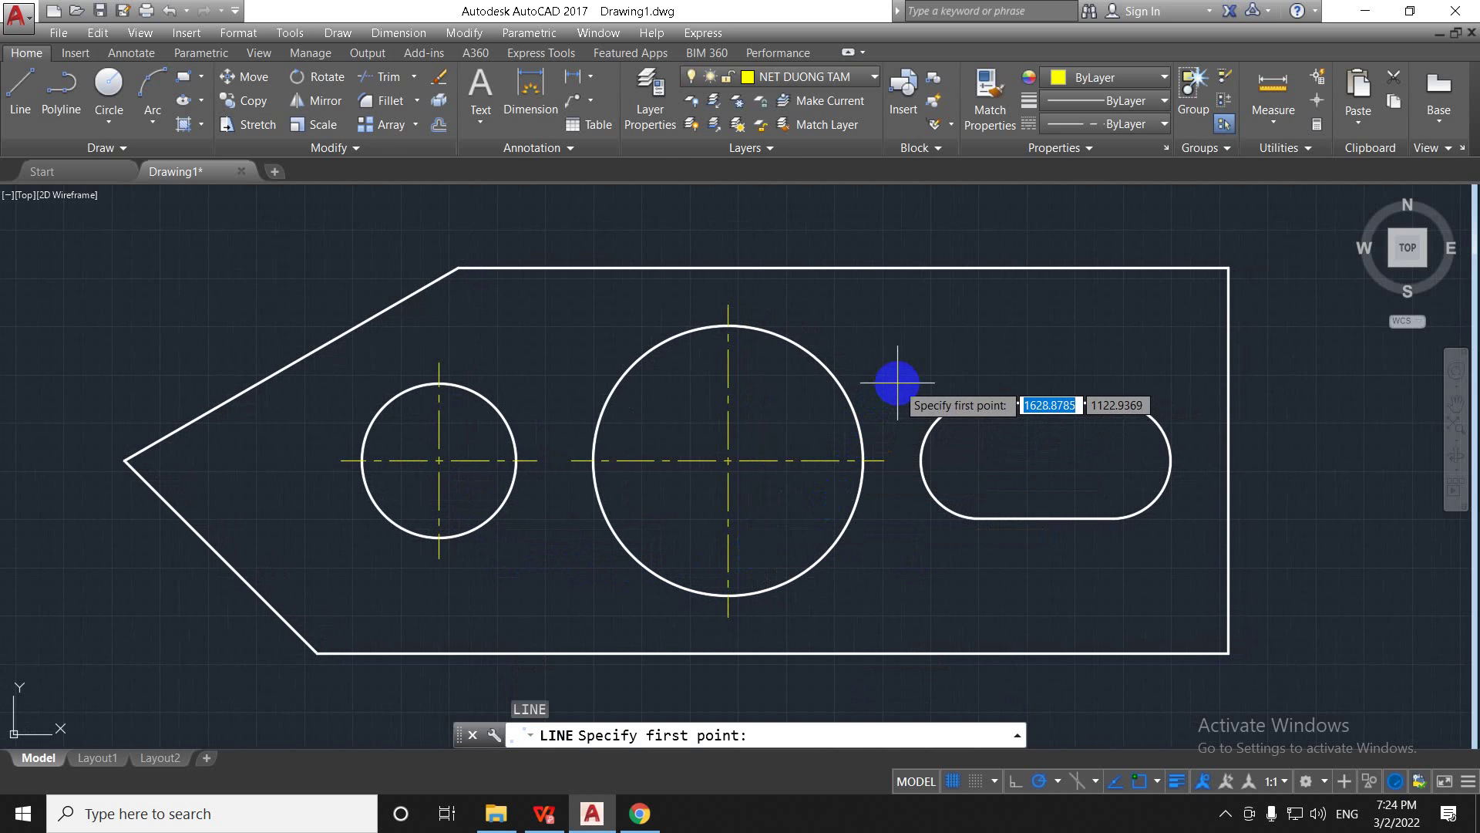
click(898, 382)
click(902, 544)
key(Return)
Step: Move the new vertical line by its midpoint onto the centre of the slot's left arc
click(922, 544)
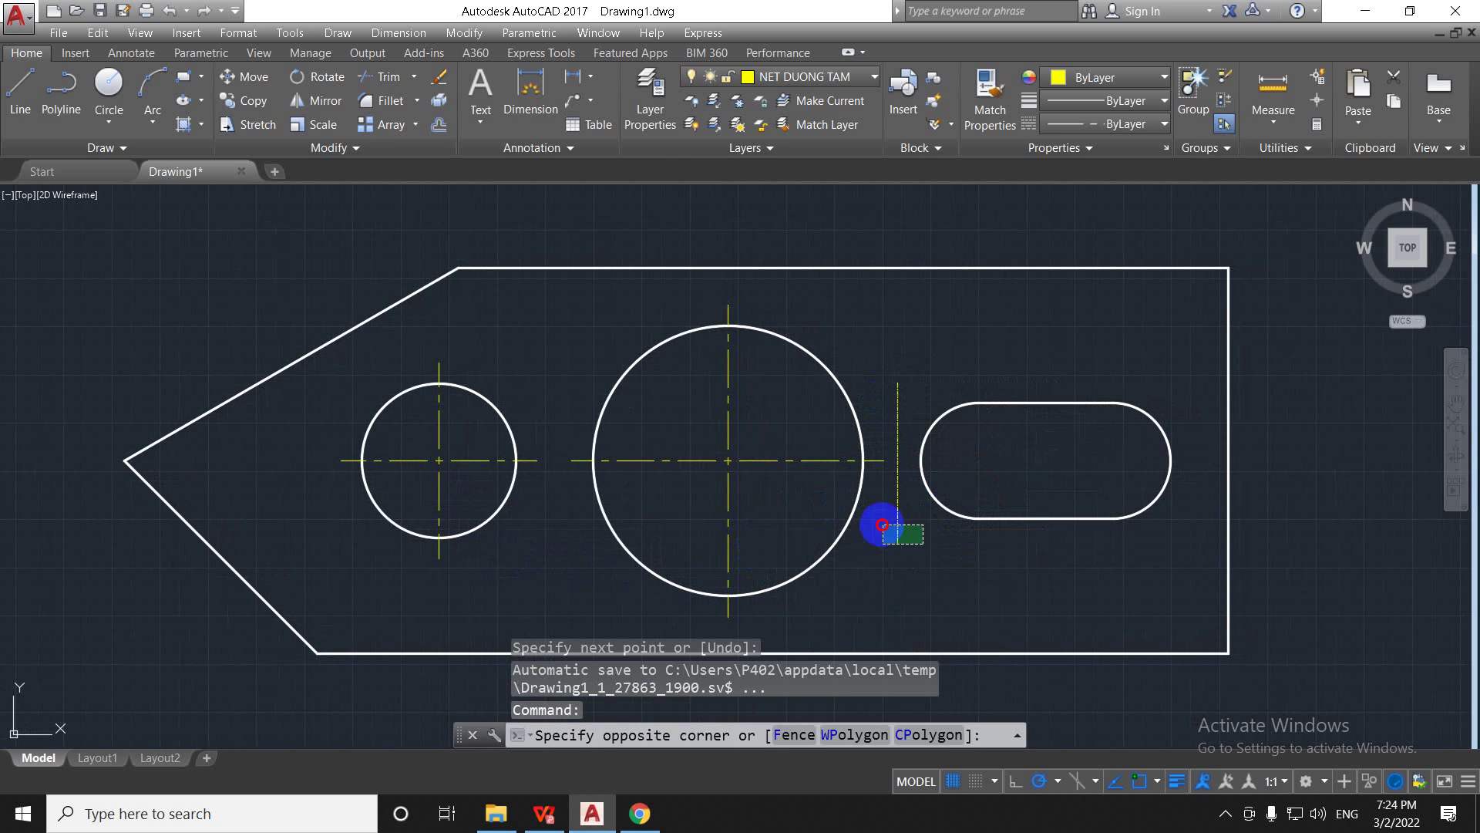
click(882, 525)
click(898, 462)
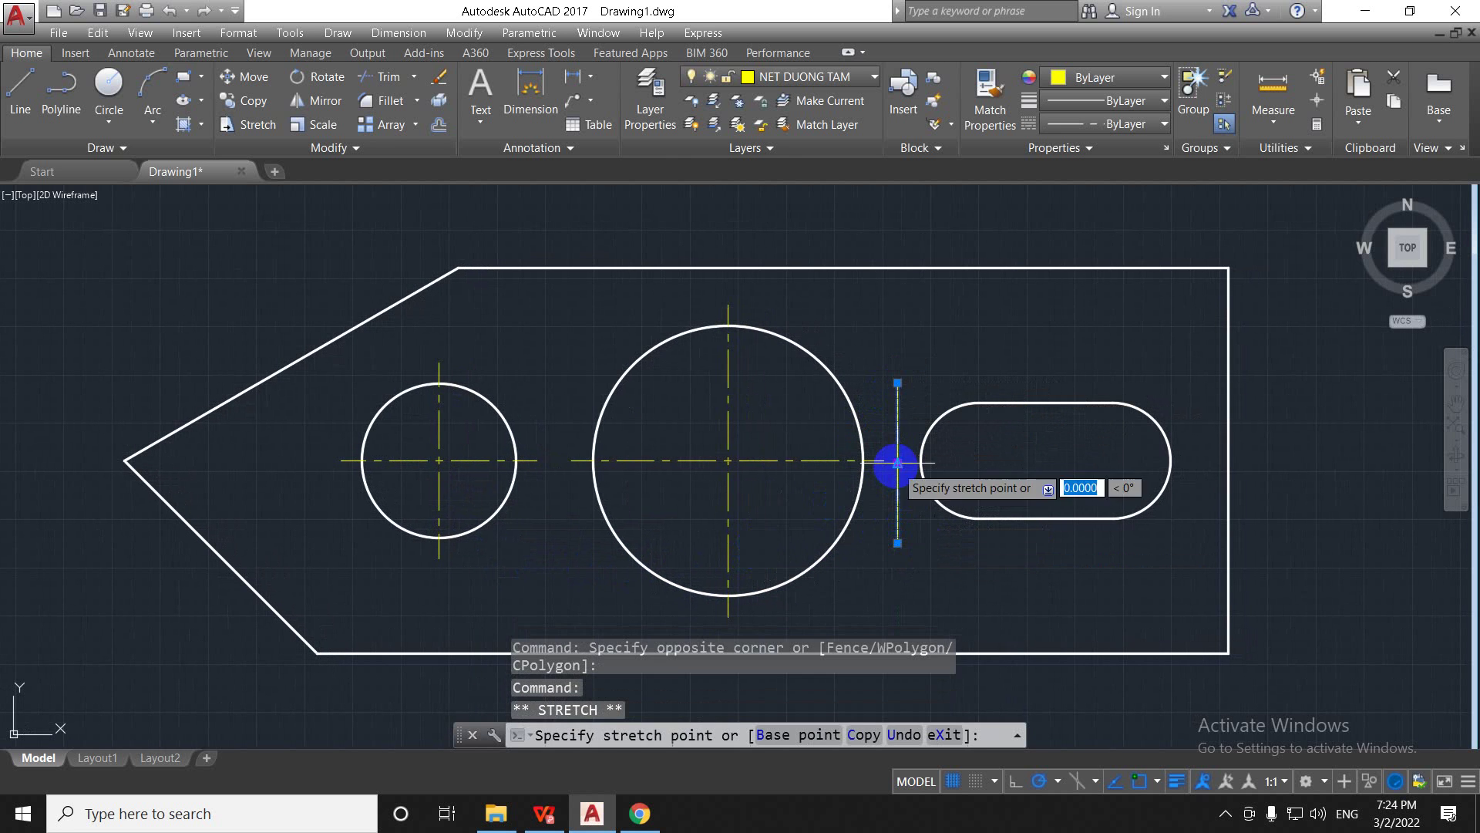
click(977, 461)
key(Escape)
key(Escape)
Step: Match the properties of the large circle's horizontal centerline onto the vertical line at the slot's left arc
middle_drag(961, 566, 943, 583)
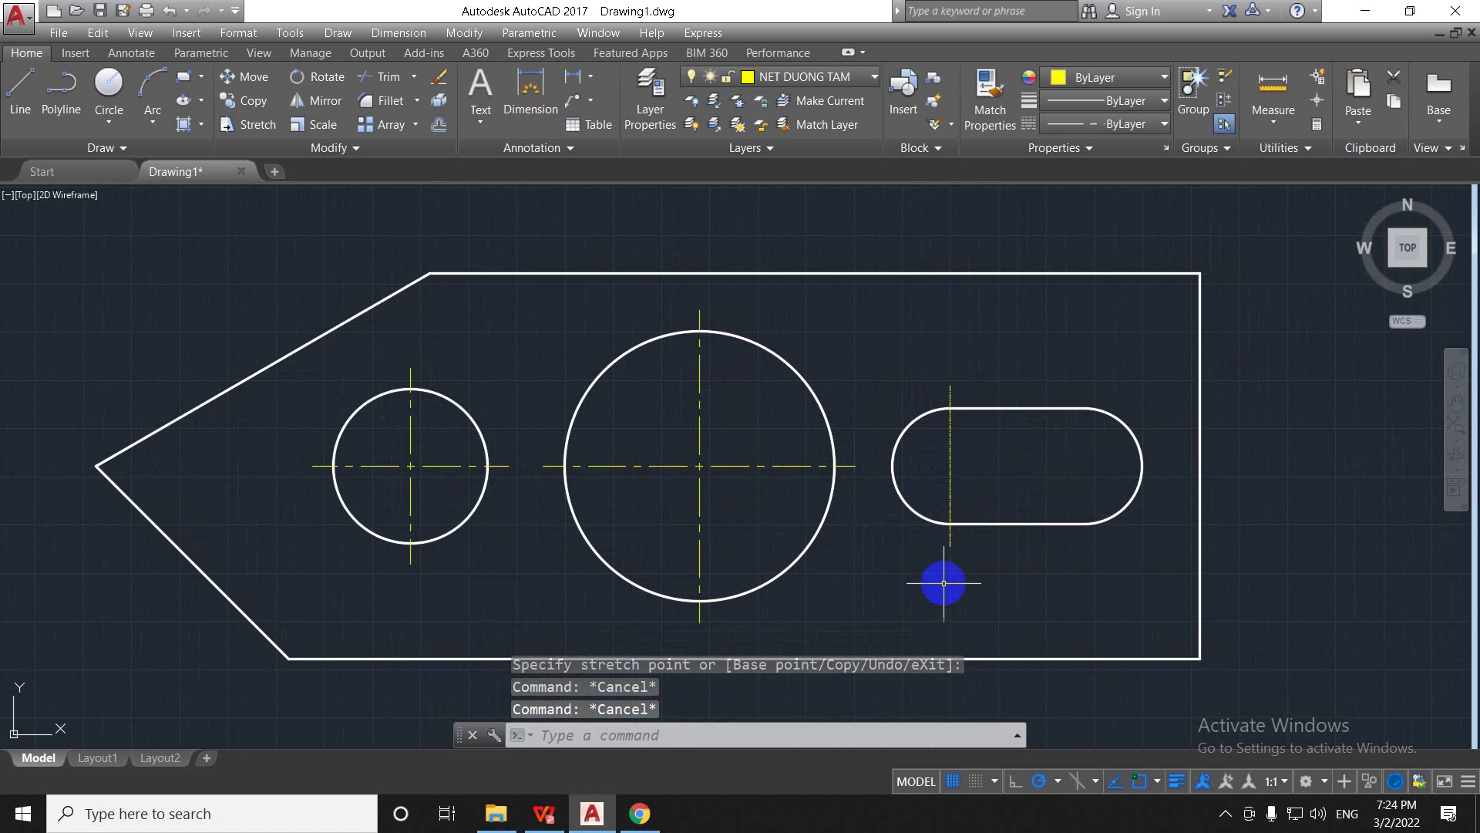
text(ma)
key(Return)
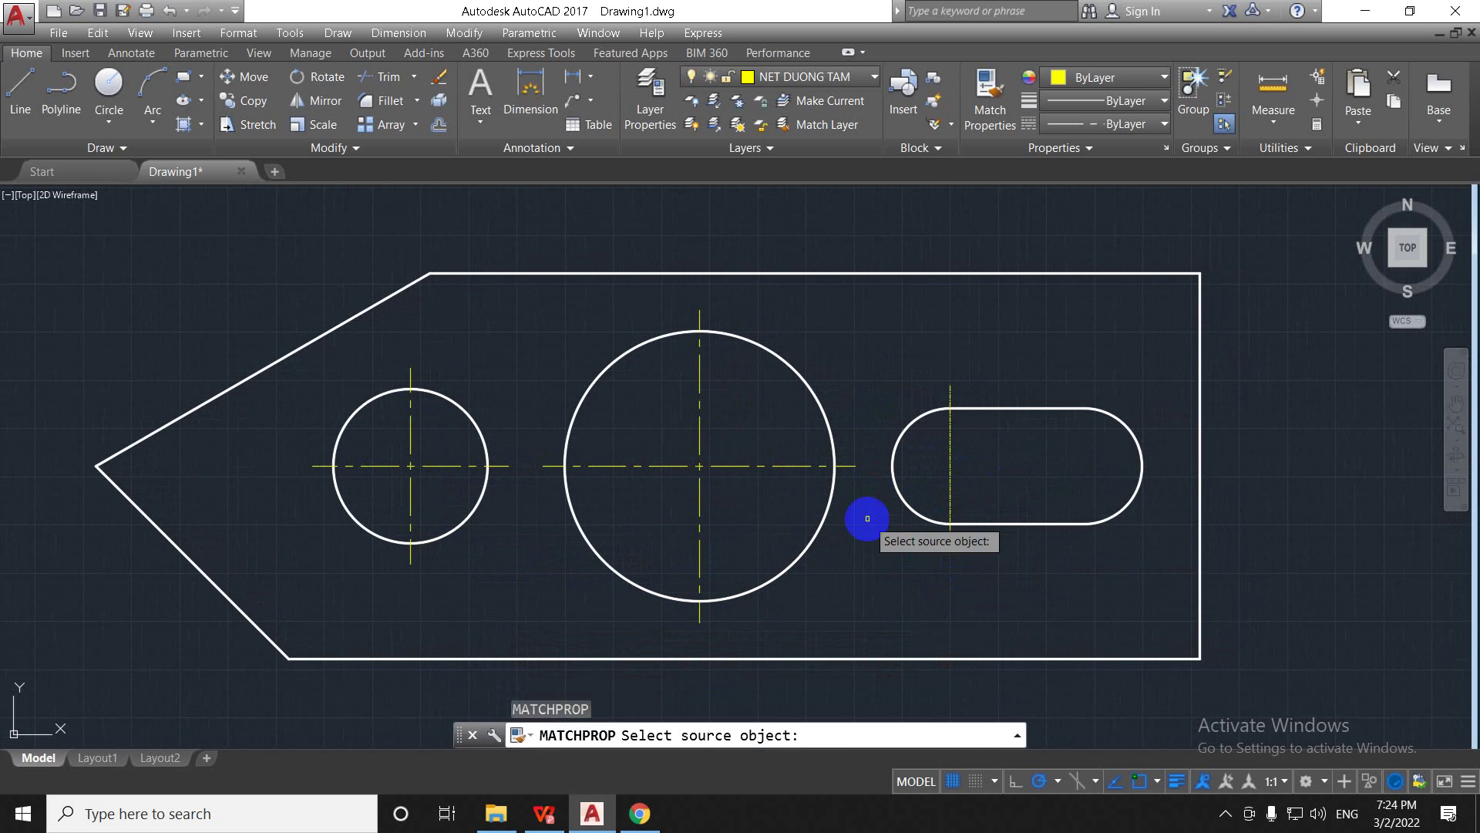
click(799, 461)
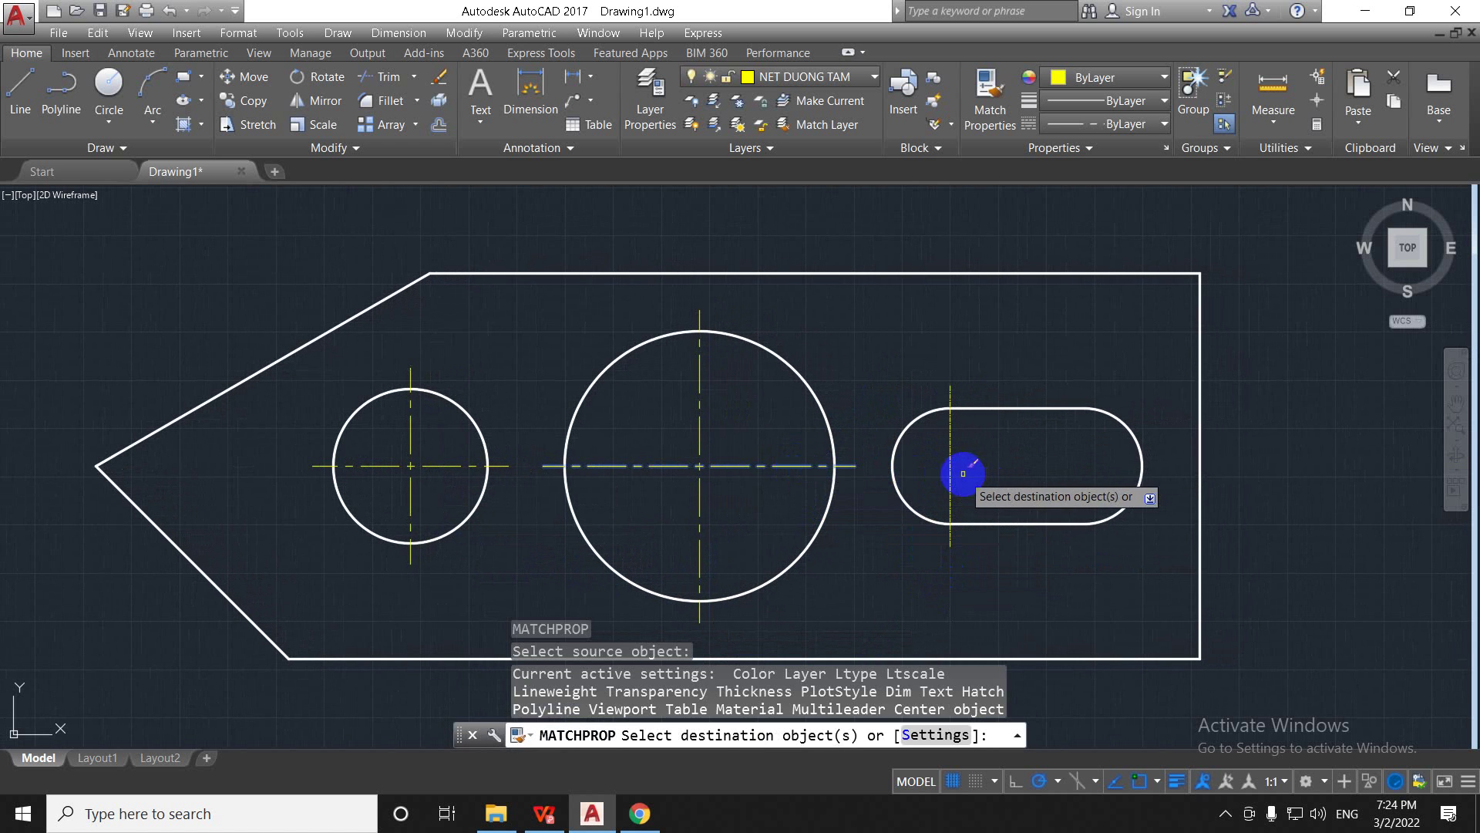
click(951, 474)
key(Return)
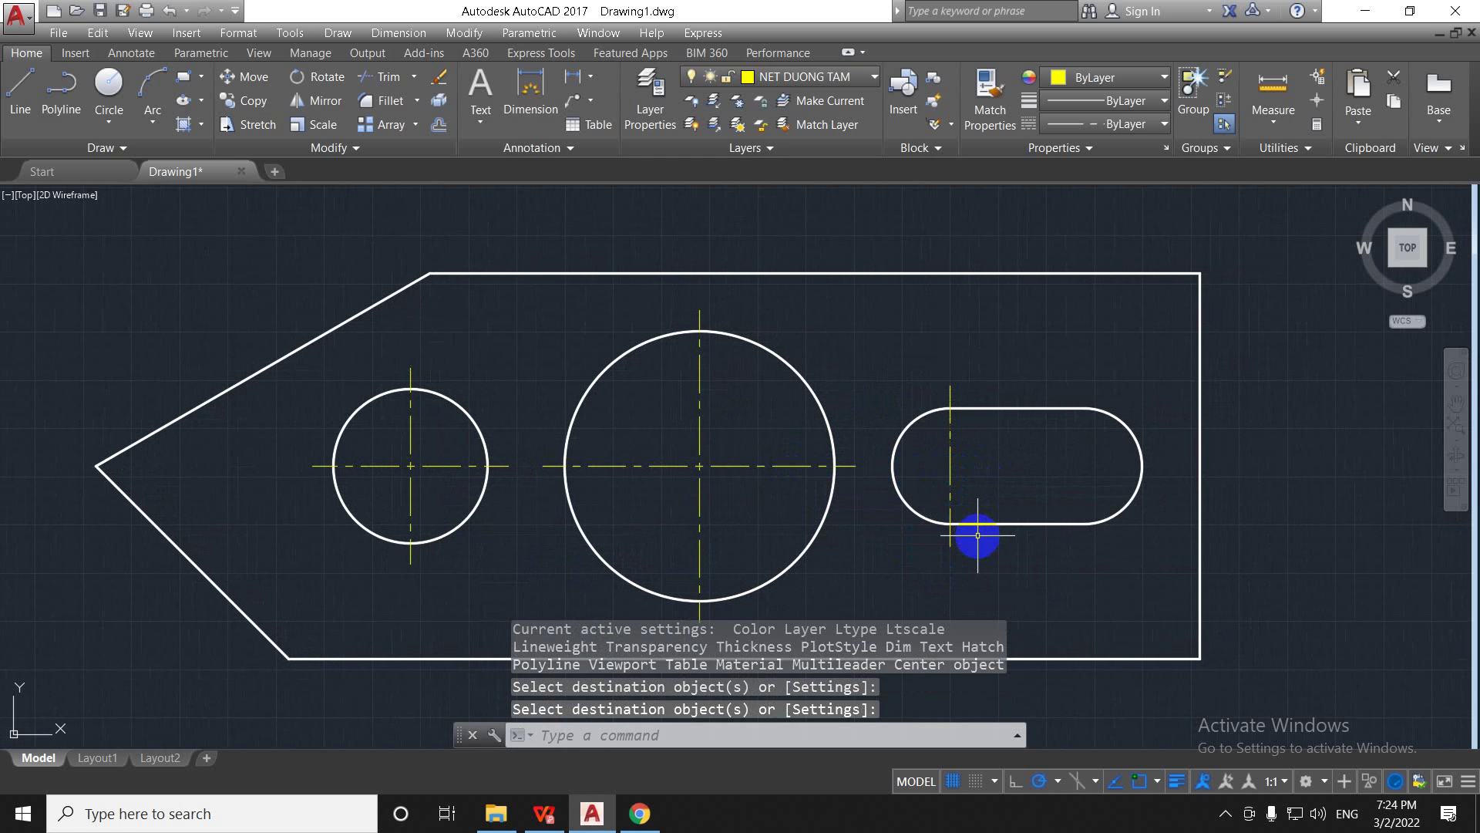
Step: Copy the slot's vertical centerline from the left arc's centre to the right arc's centre, 35 units away
text(c)
key(Return)
click(956, 501)
click(955, 473)
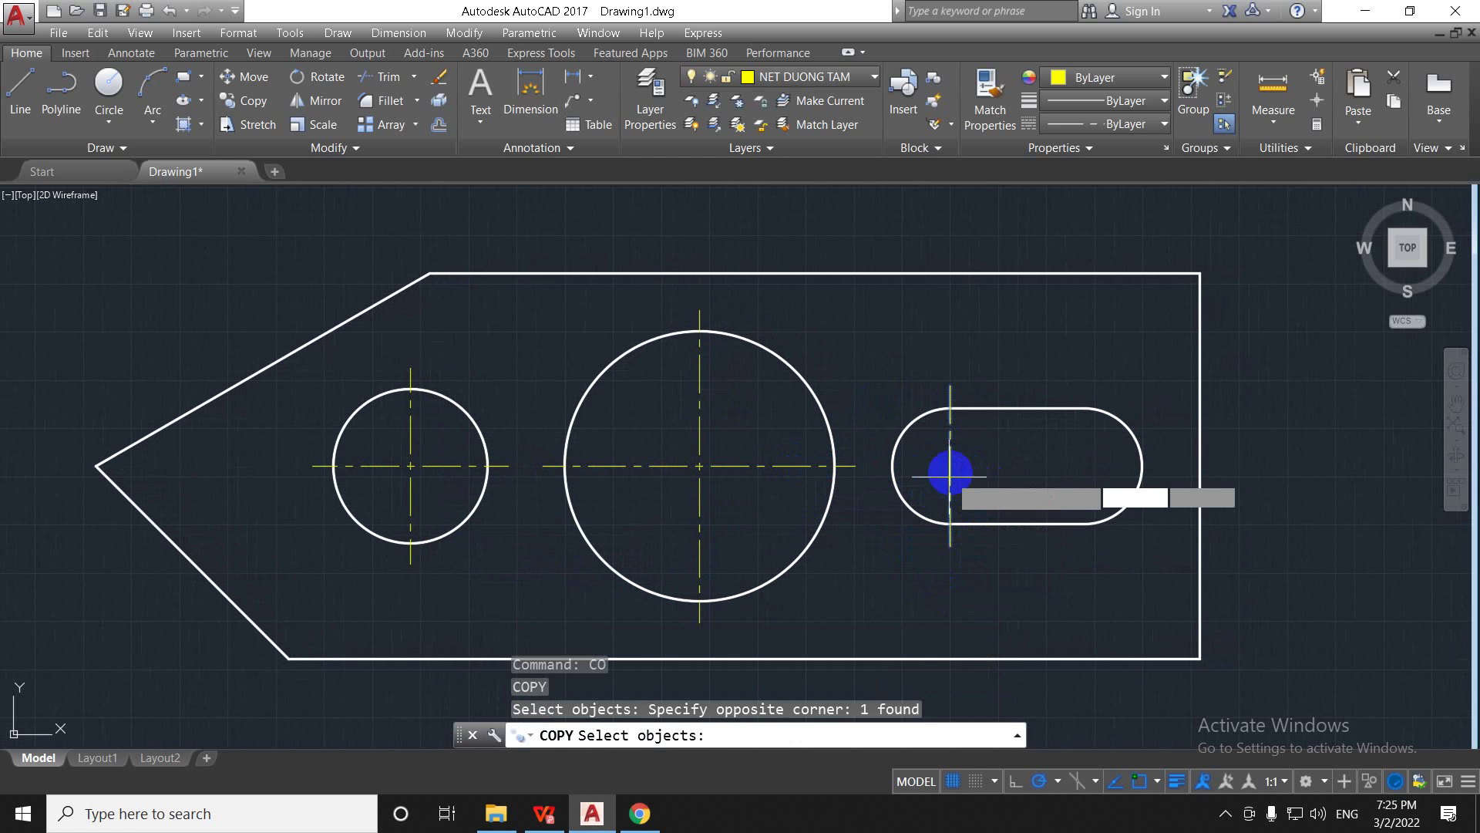
key(Return)
click(949, 466)
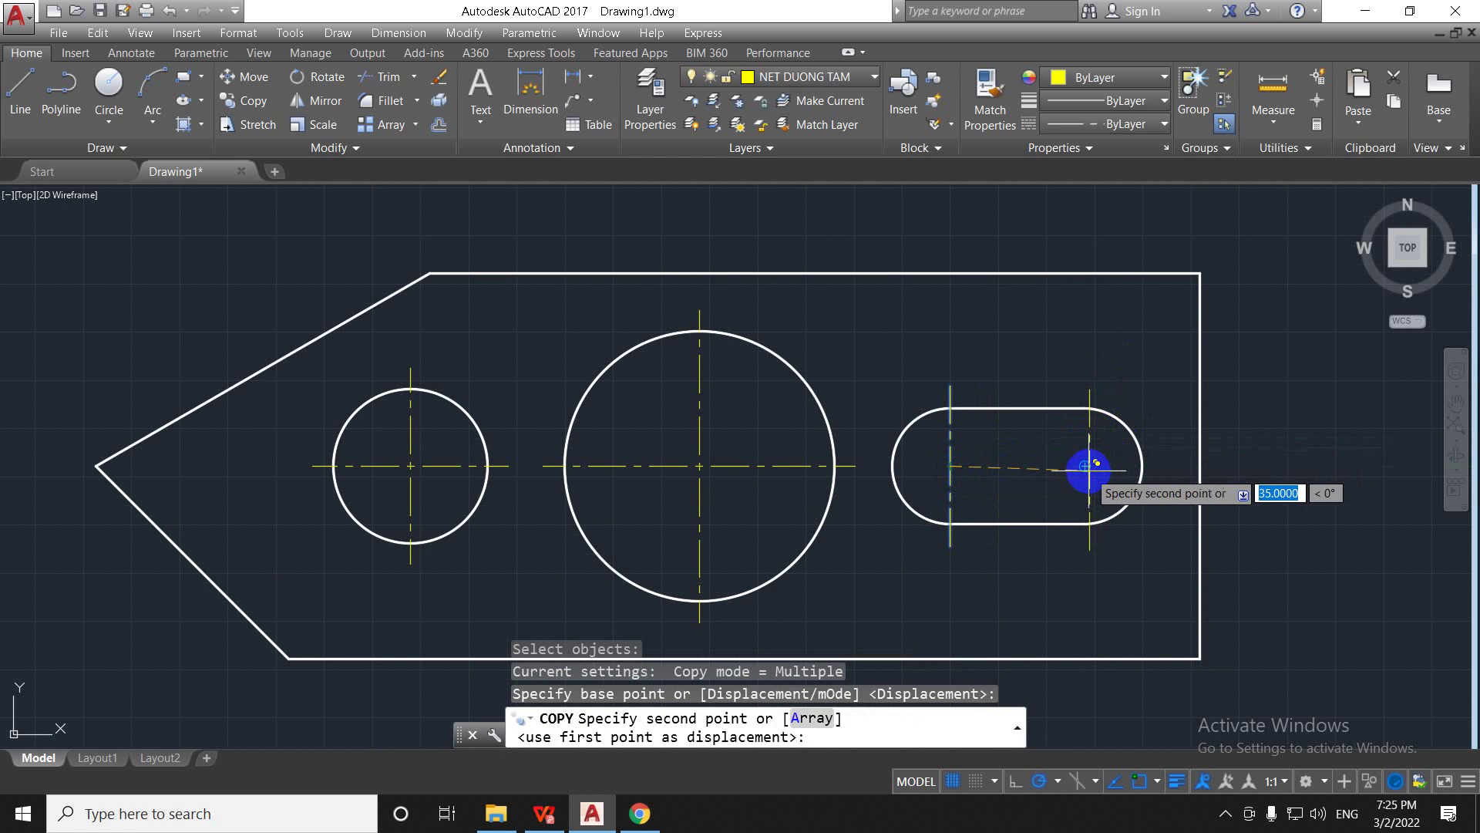
key(Escape)
Step: Draw a horizontal line slightly longer than the slot just below it, and match the slot's right vertical centerline properties onto it
text(l)
key(Return)
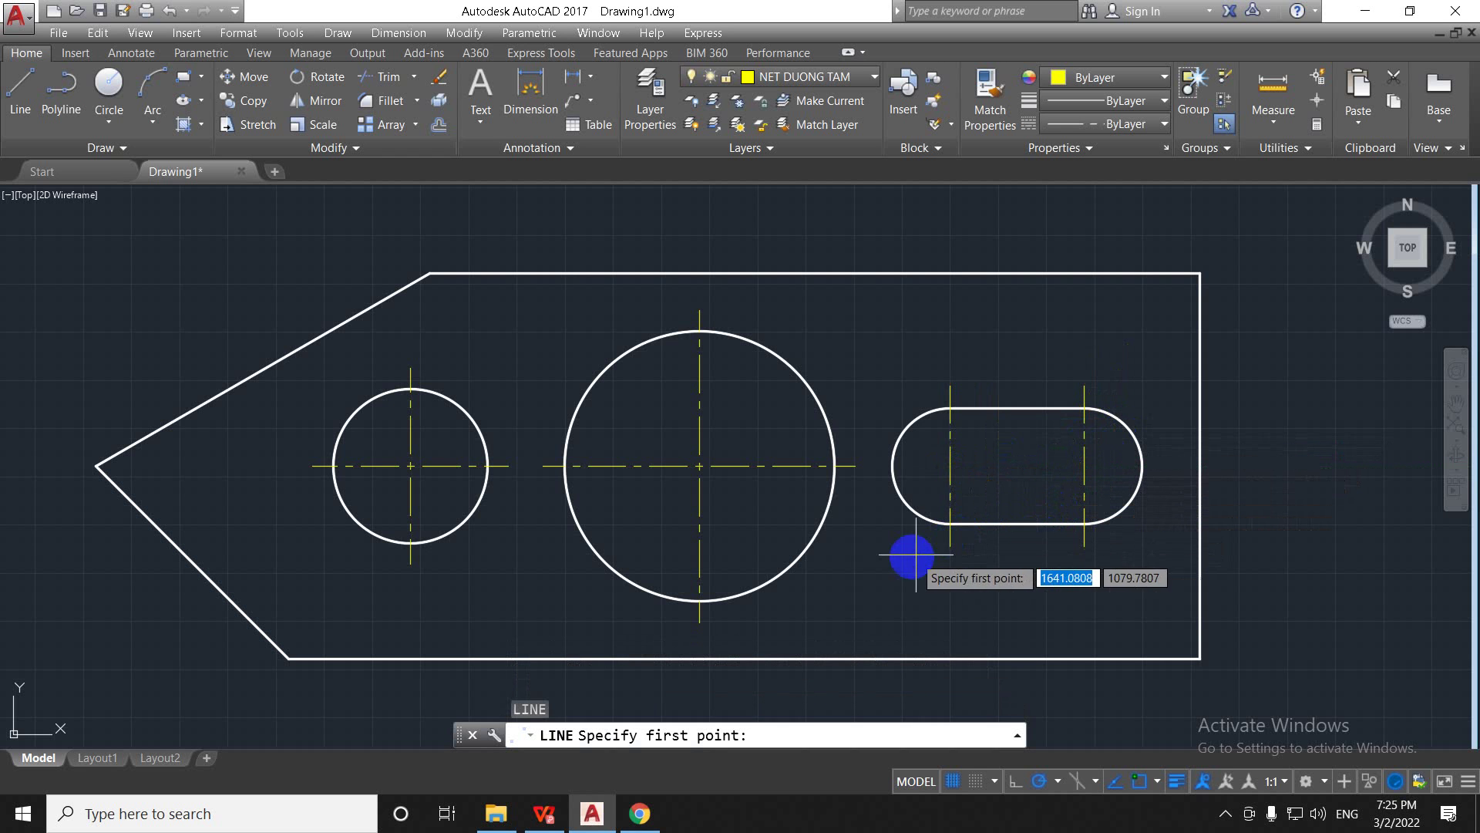
click(879, 562)
click(1180, 561)
key(Return)
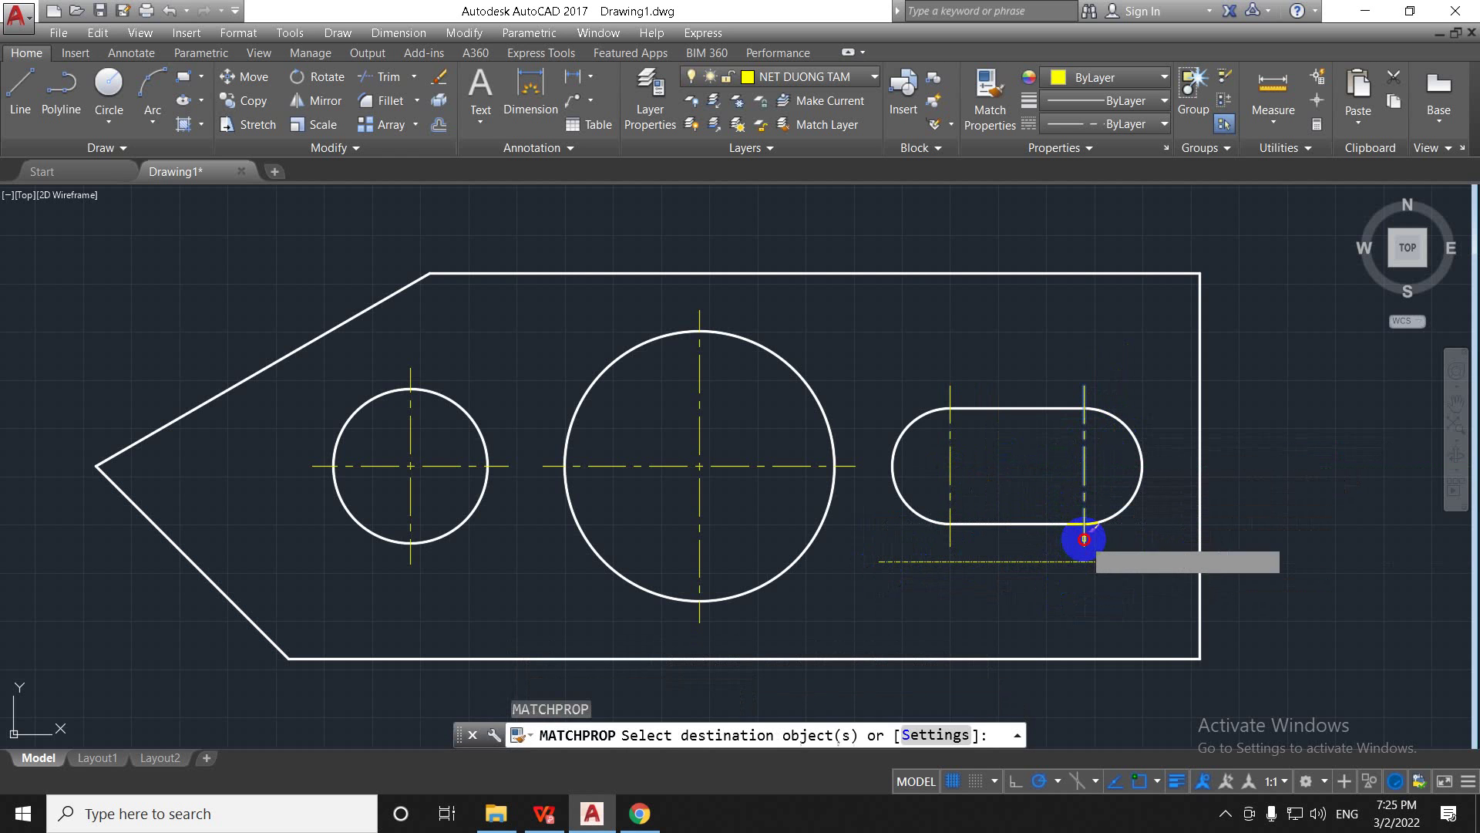
click(1064, 562)
key(Return)
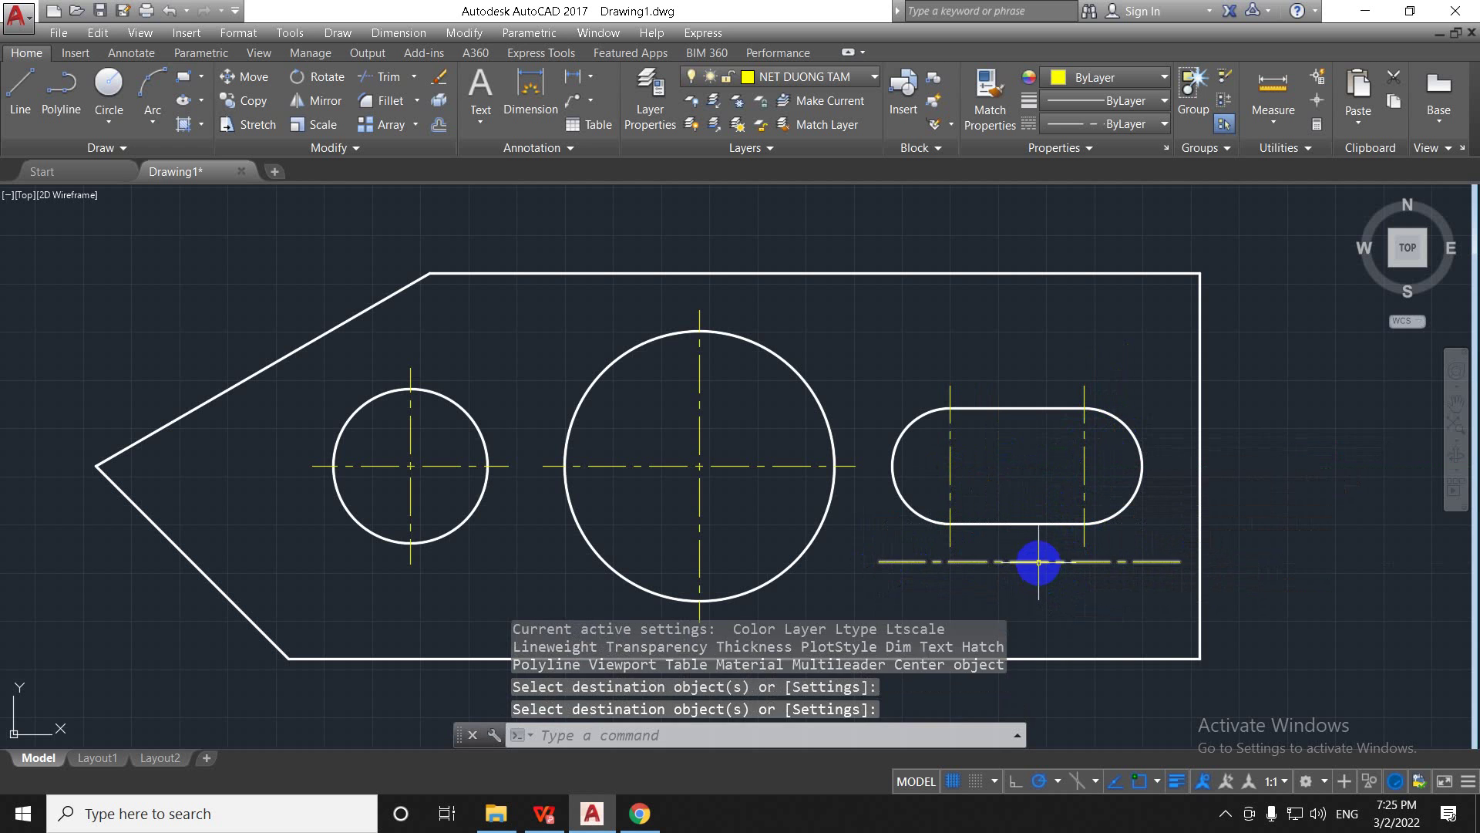
Step: Move the horizontal centerline by its midpoint onto the centre of the slot
click(1039, 562)
click(1030, 562)
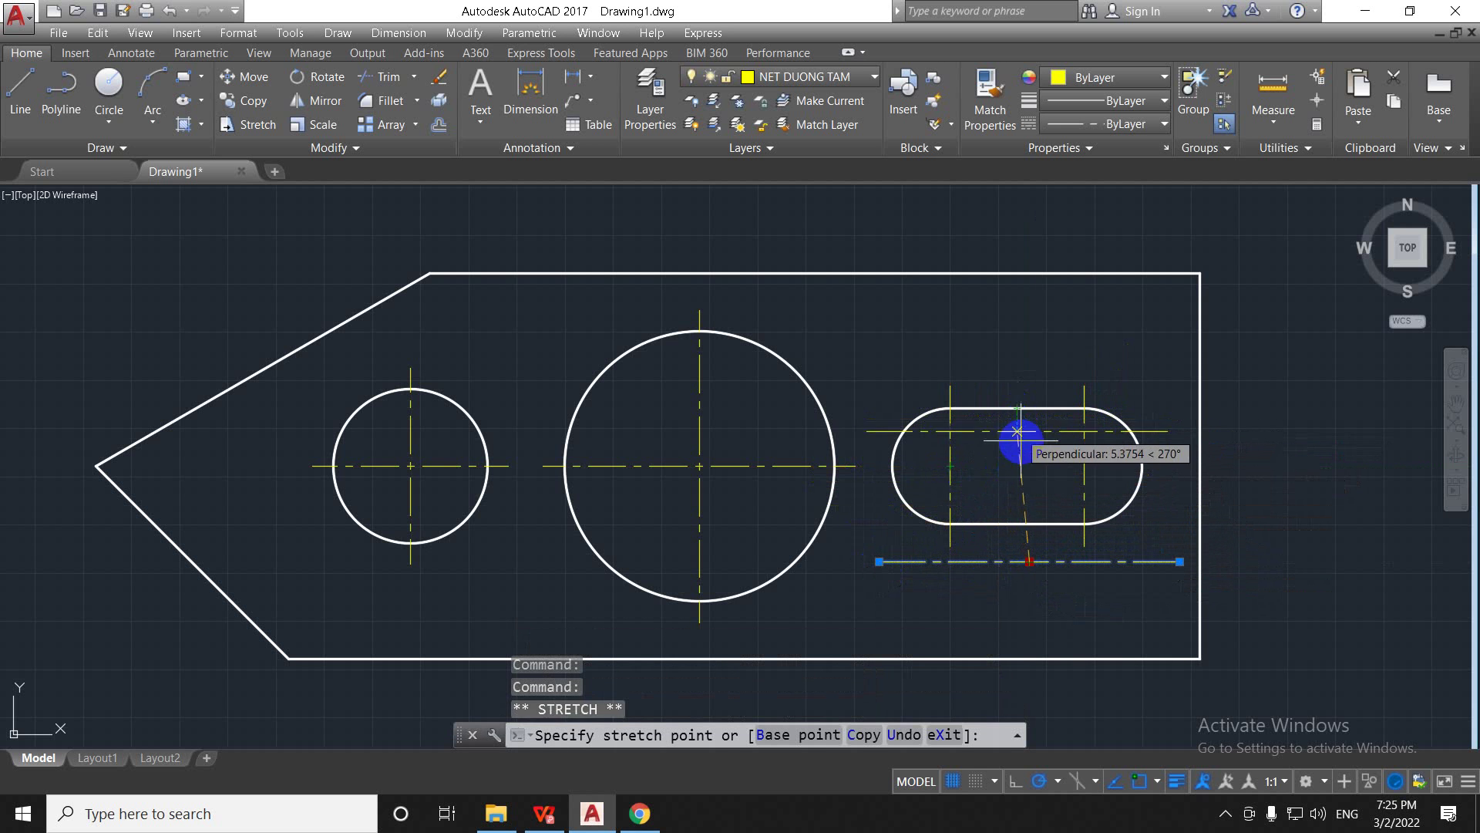
click(1017, 466)
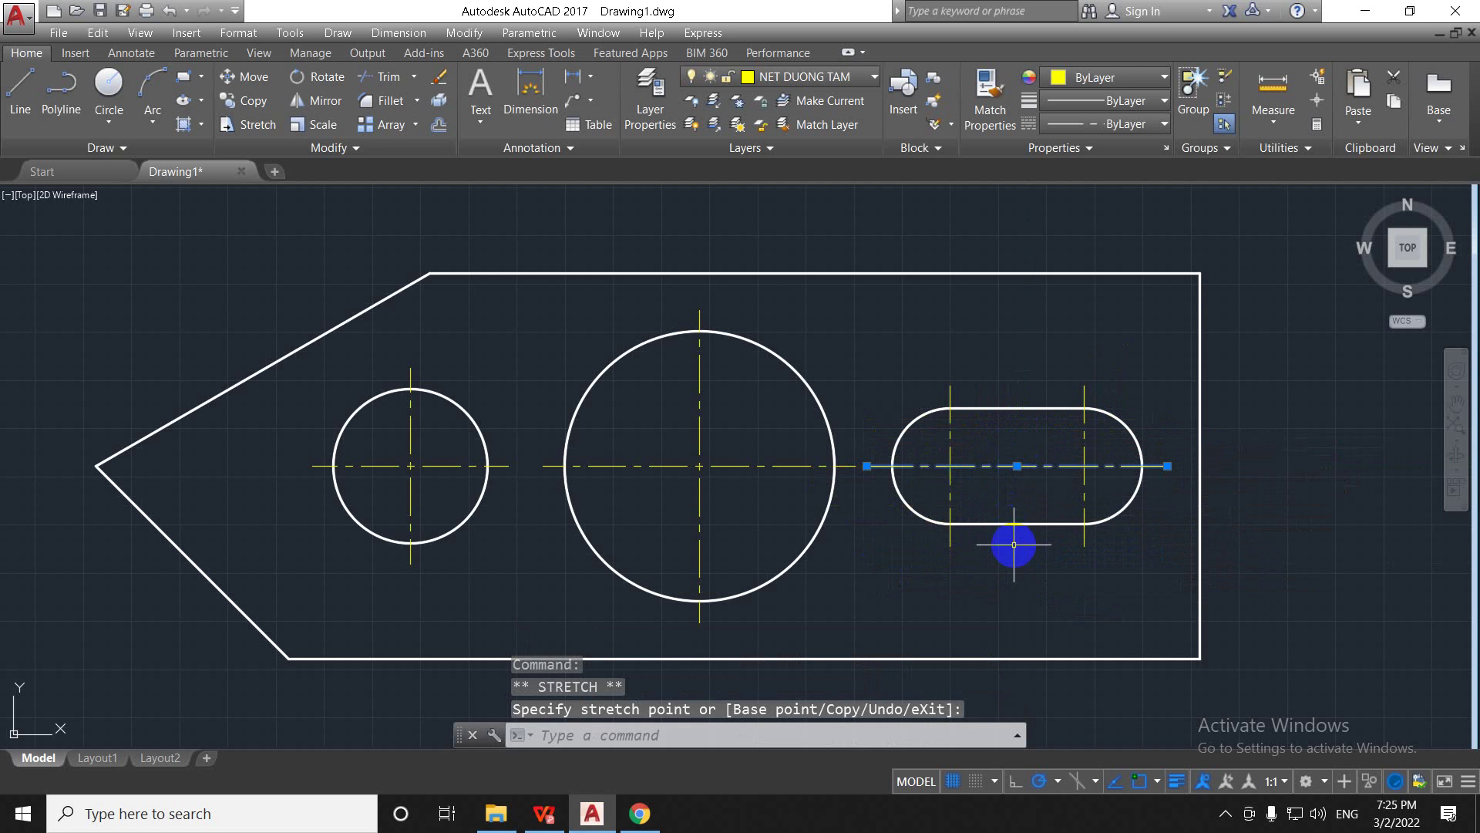
key(Escape)
Step: On the quarter-round plate, draw a circle centred on the corner hole and passing through the centres of the five small holes
scroll(995, 565, down, 4)
scroll(990, 558, up, 2)
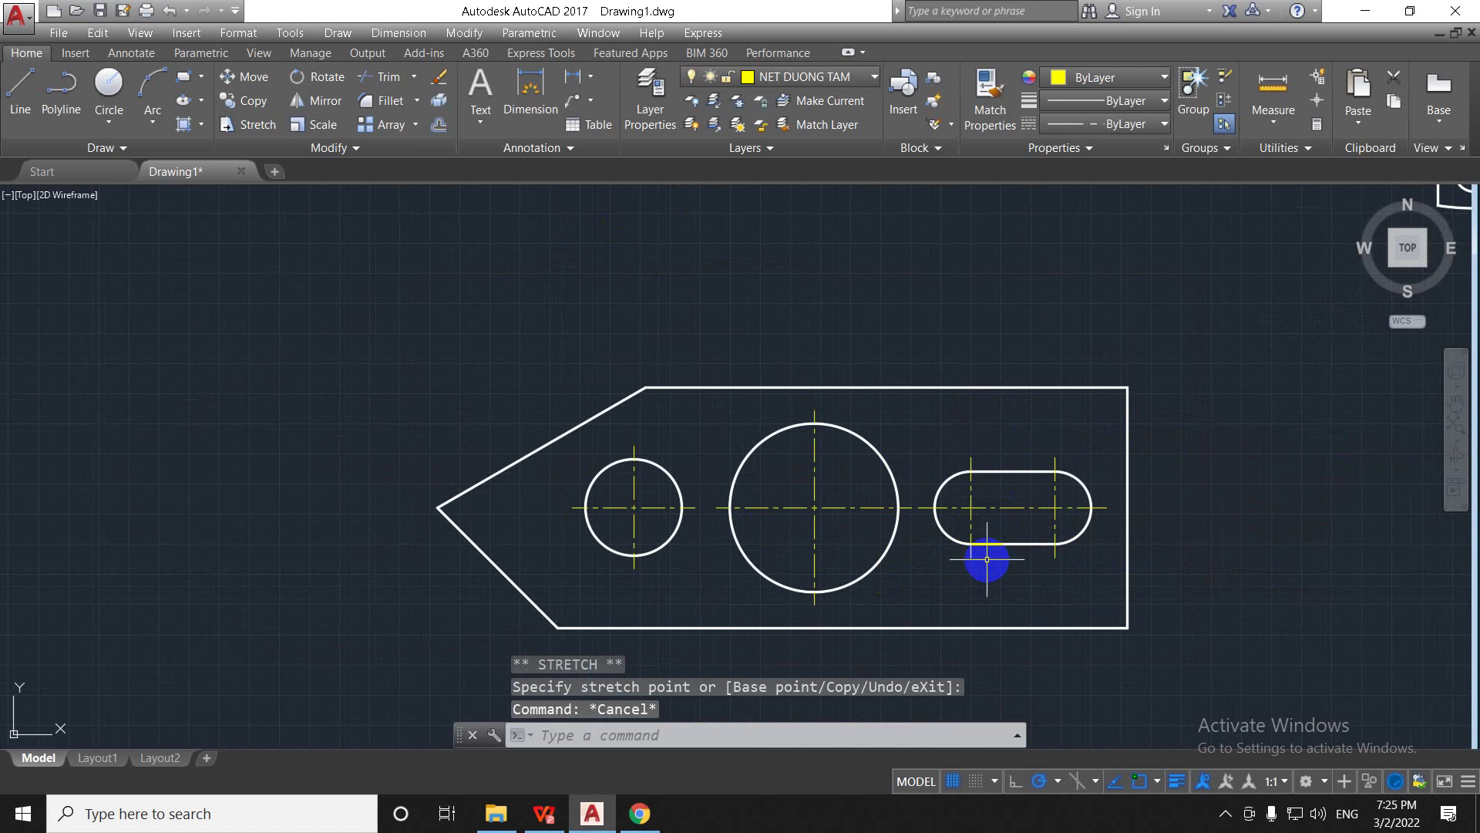
scroll(985, 546, down, 2)
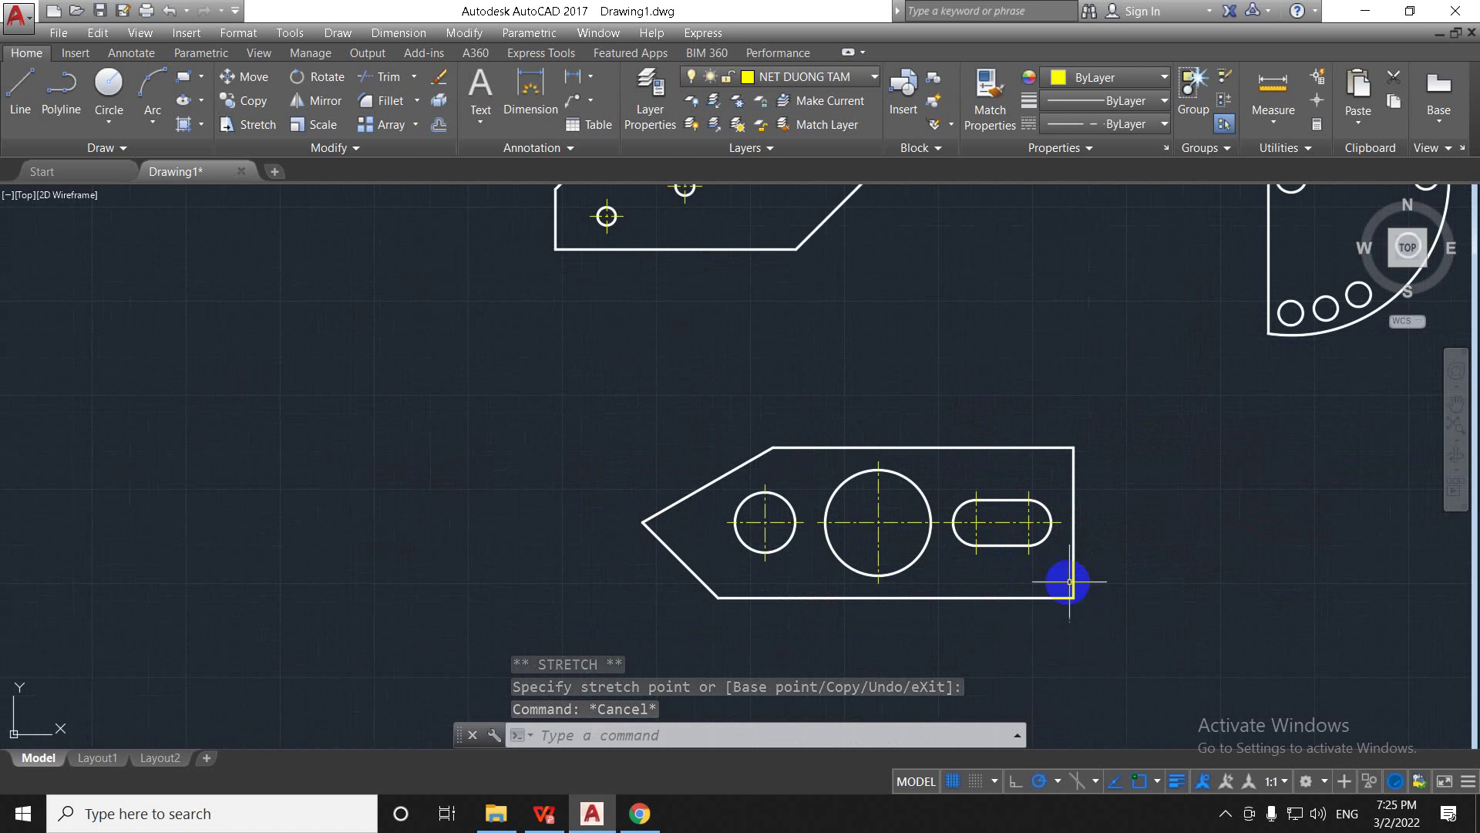
mouse_move(1069, 582)
middle_down()
mouse_move(820, 581)
mouse_move(835, 614)
middle_up()
scroll(915, 380, up, 2)
middle_drag(915, 380, 840, 447)
text(c)
key(Return)
click(755, 379)
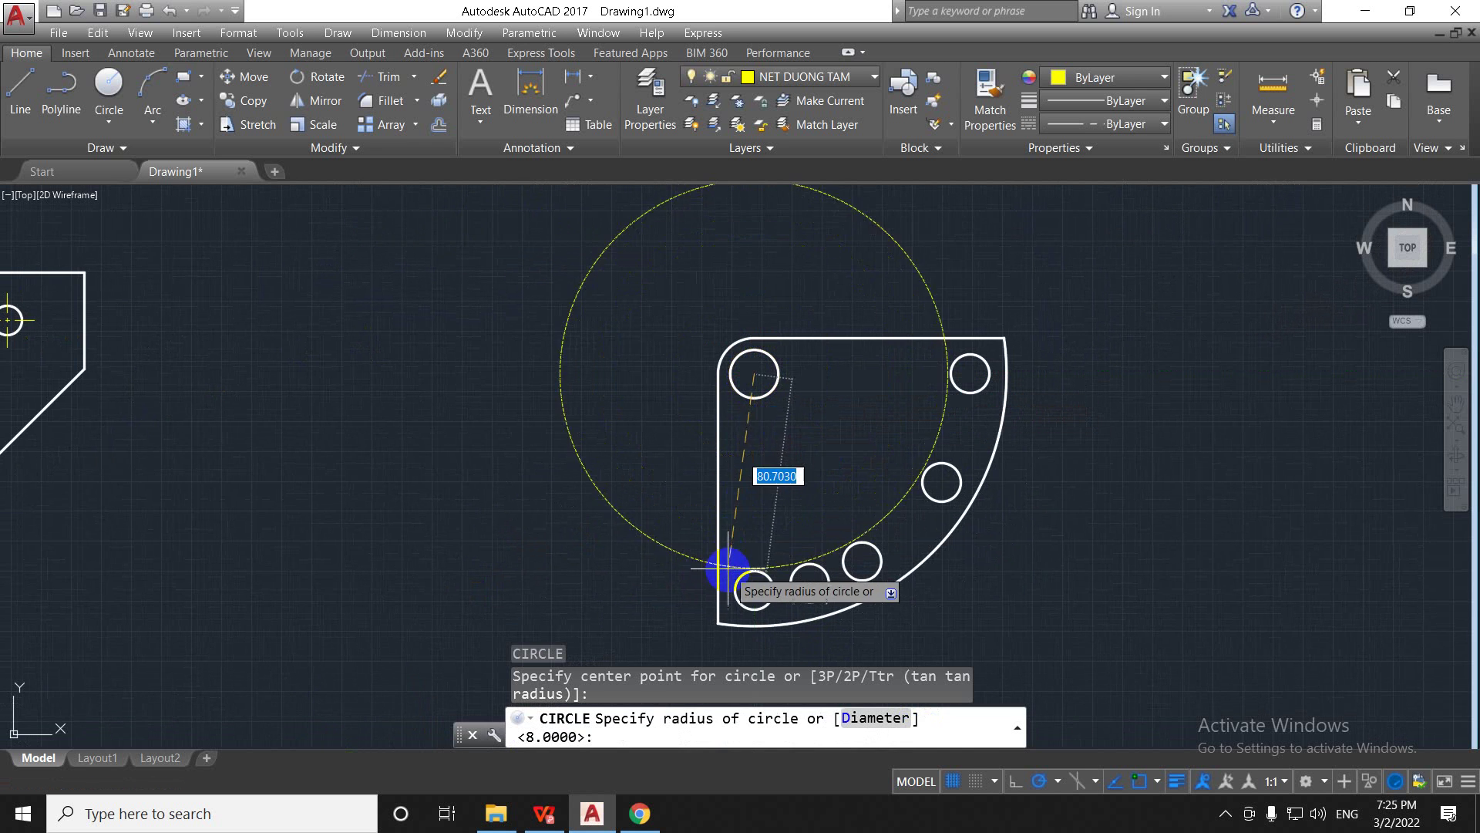
key(Escape)
key(Escape)
key(Escape)
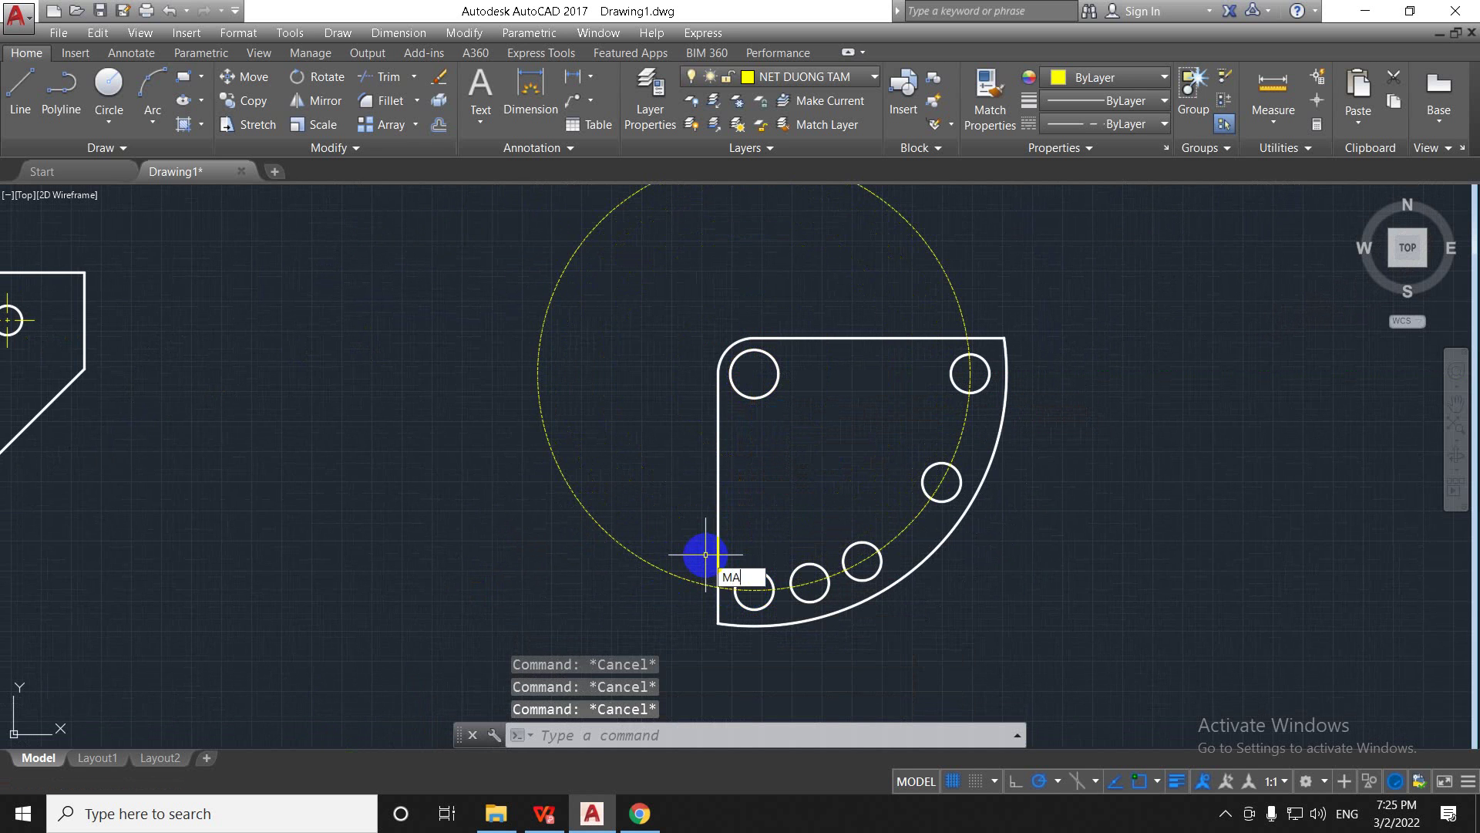
Step: Match the properties of the pointed plate's large-circle vertical centerline onto the new circle through the small holes
key(Return)
scroll(706, 553, down, 2)
middle_drag(339, 727, 323, 585)
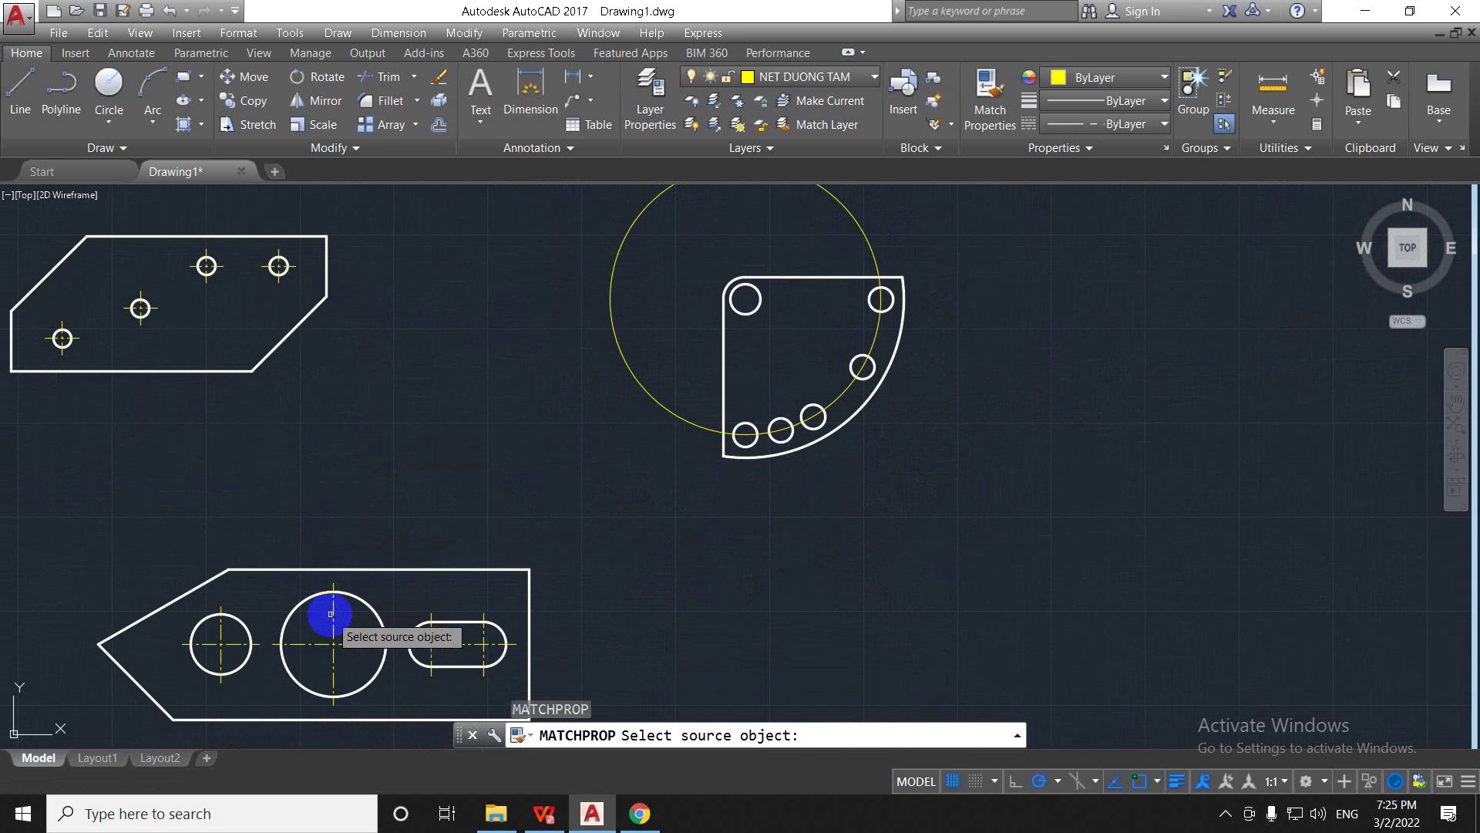
click(332, 614)
click(706, 427)
key(Return)
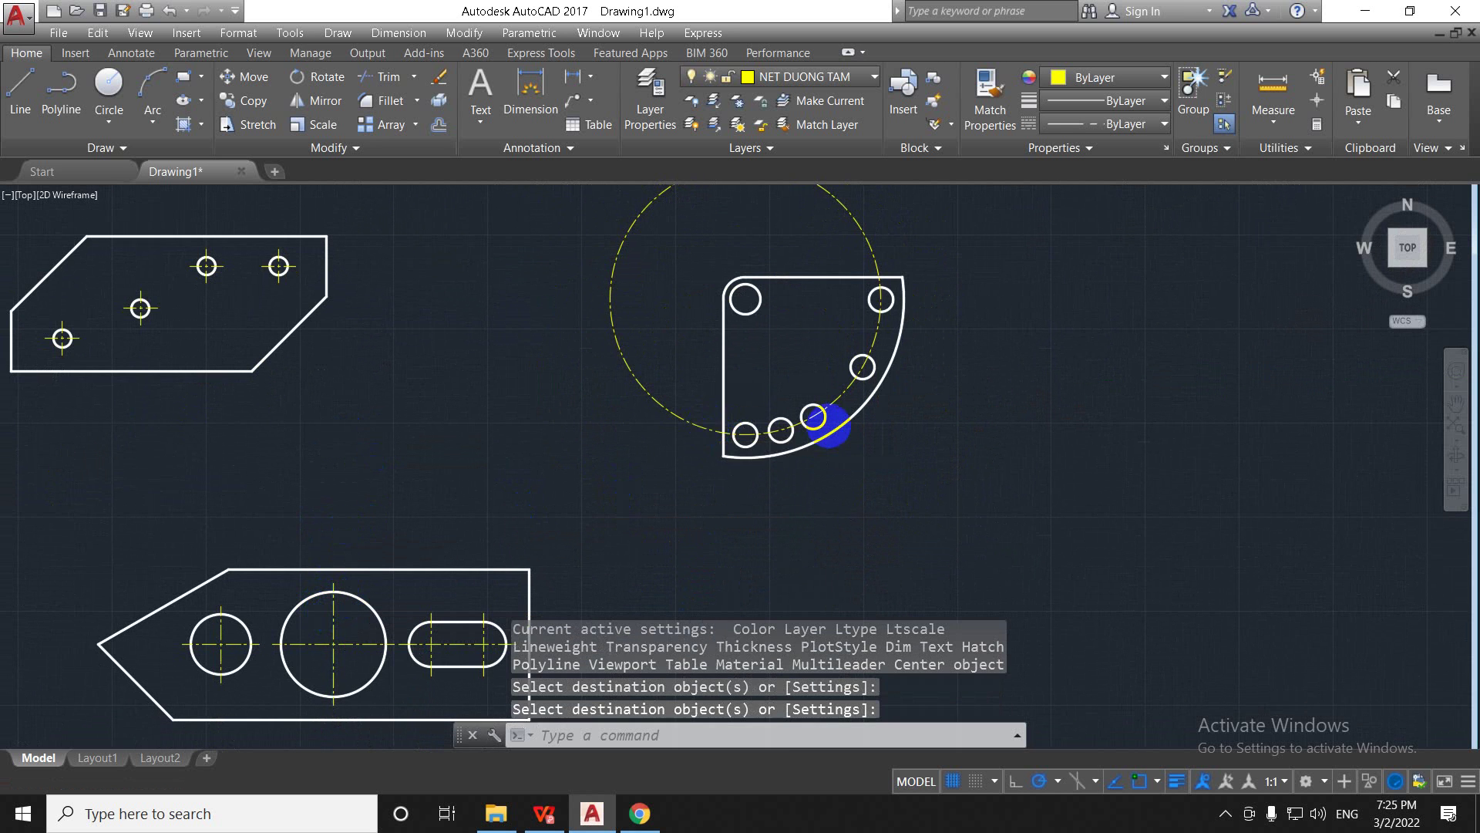
Step: Draw a vertical line through the centres of the corner hole and the small hole below it, extending beyond the plate at both ends
scroll(760, 538, up, 2)
text(l)
key(Return)
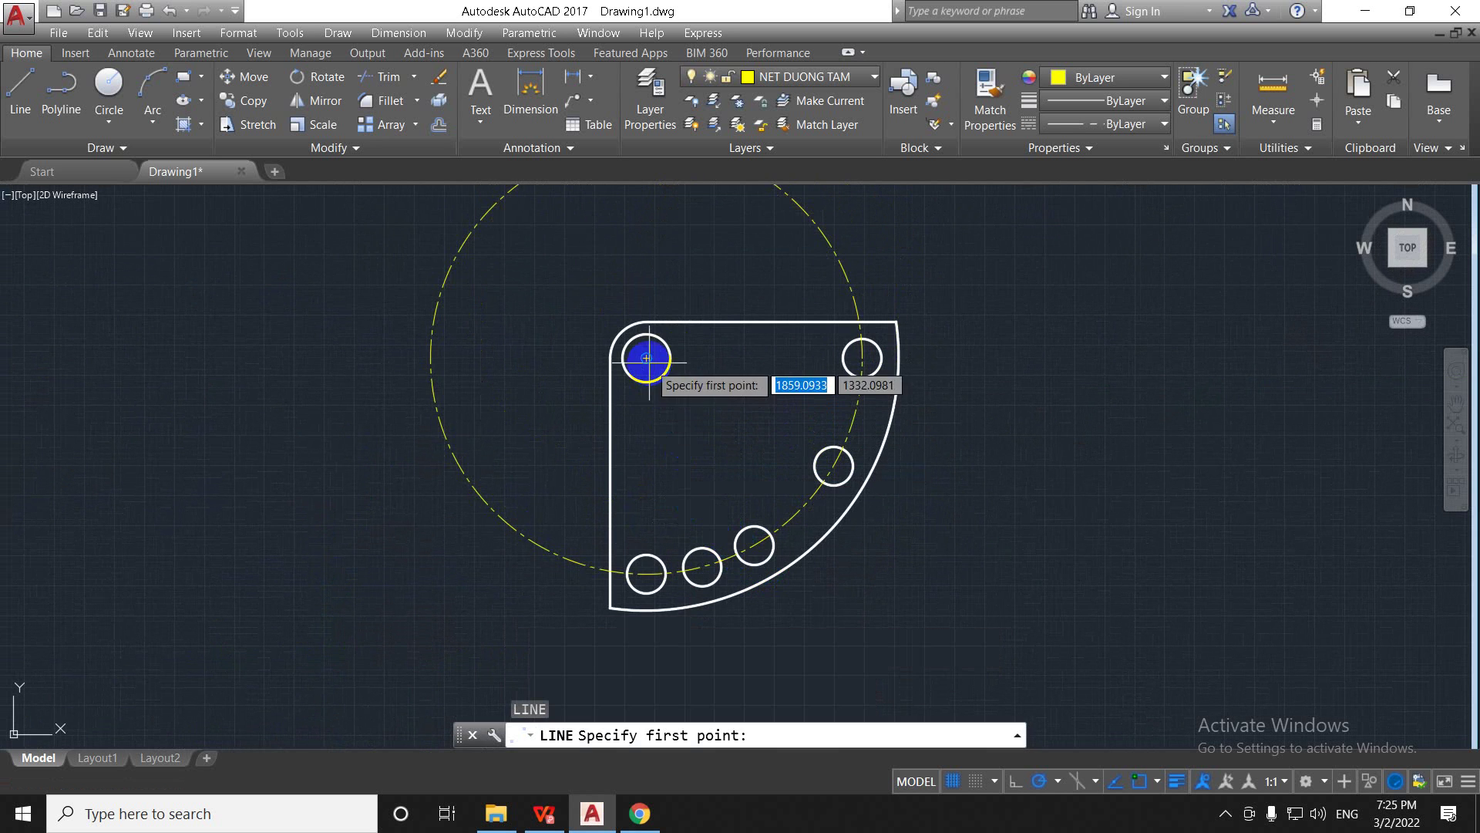
click(646, 291)
middle_drag(646, 290, 652, 186)
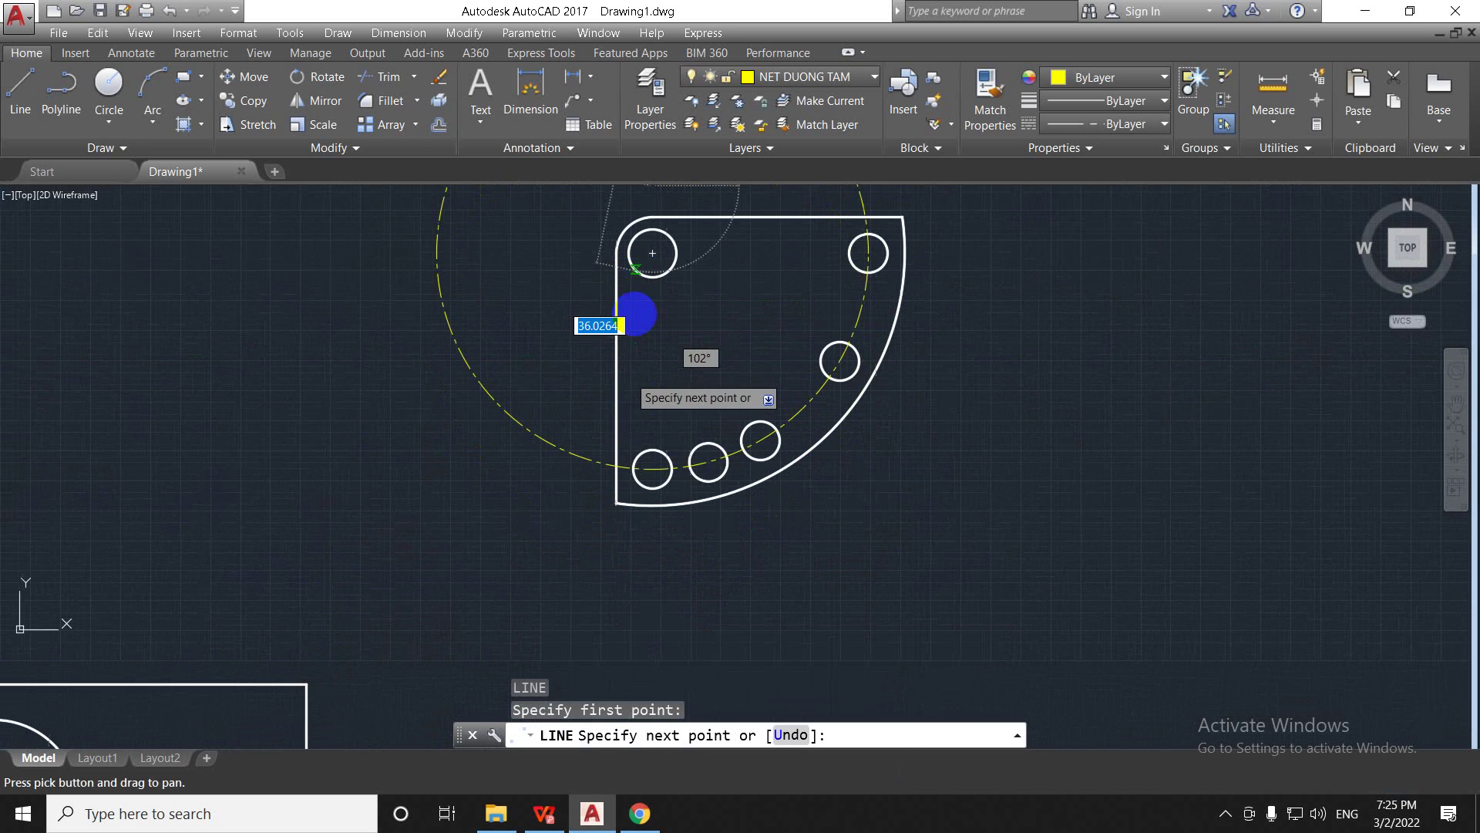
click(652, 572)
key(Escape)
key(Escape)
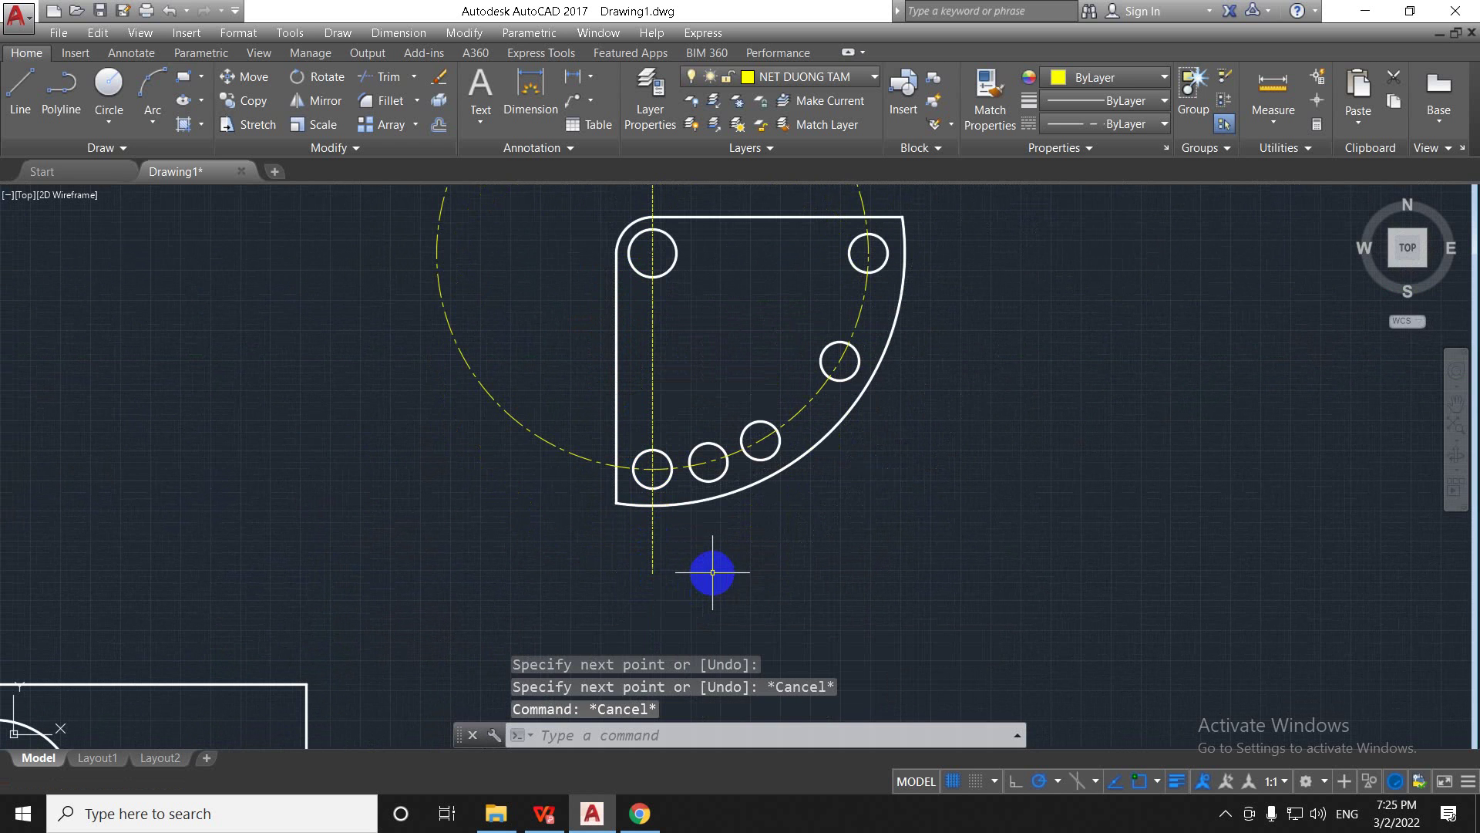